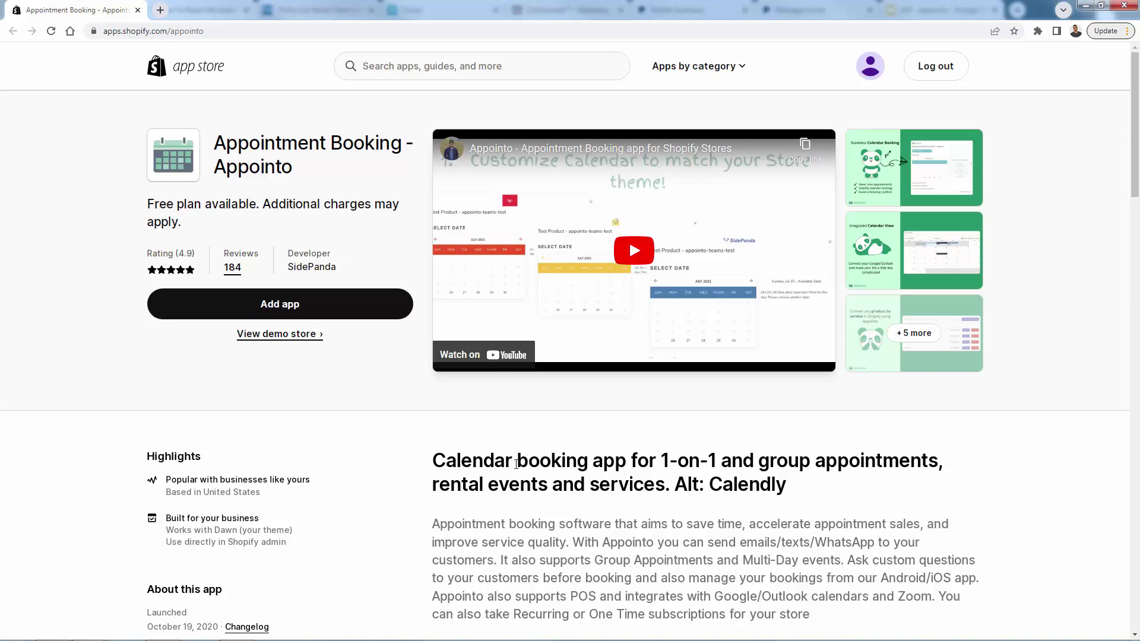
{"action": "scroll", "coordinate": [506, 454], "scroll_direction": "down", "scroll_amount": 4}
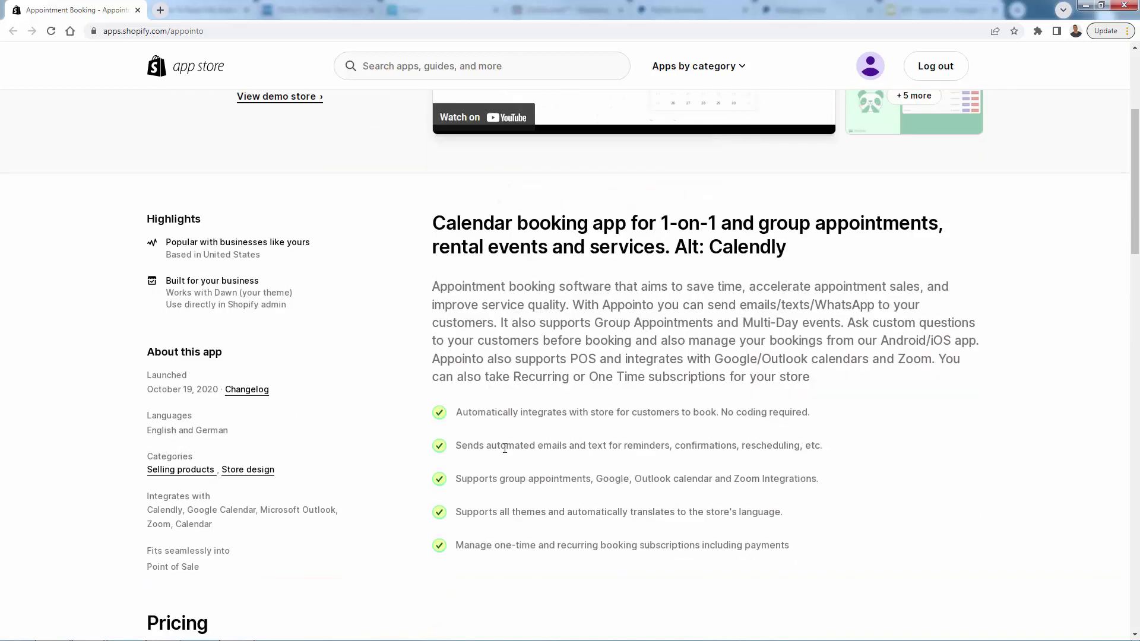
{"action": "scroll", "coordinate": [505, 449], "scroll_direction": "down", "scroll_amount": 1}
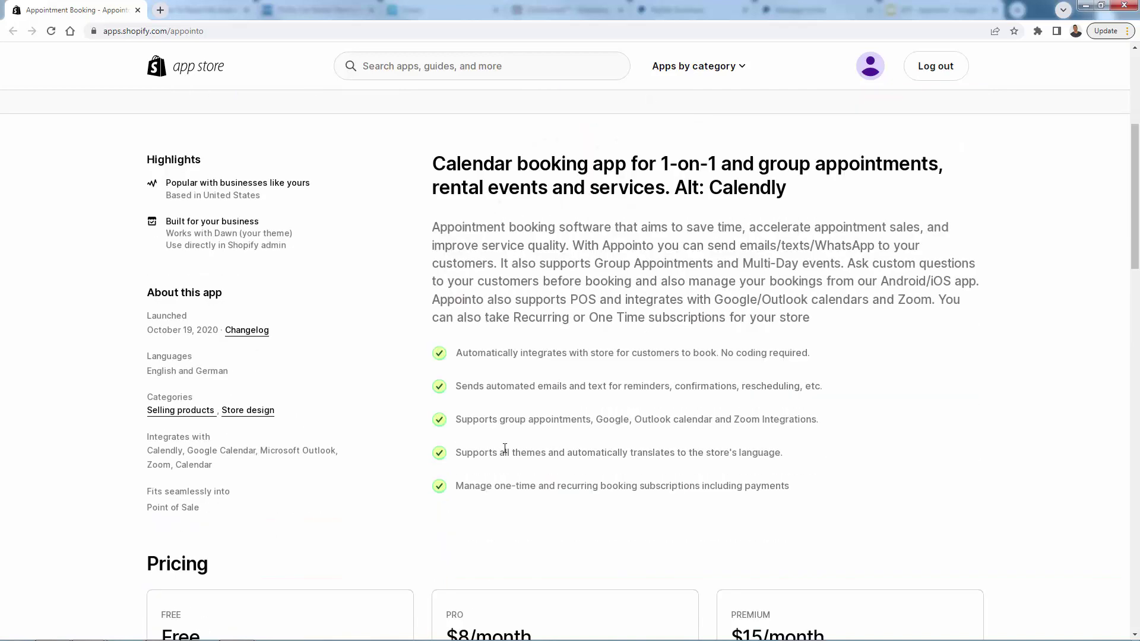
{"action": "triple_click", "coordinate": [558, 352]}
{"action": "left_click", "coordinate": [581, 249]}
{"action": "scroll", "coordinate": [894, 404], "scroll_direction": "down", "scroll_amount": 1}
{"action": "scroll", "coordinate": [894, 404], "scroll_direction": "down", "scroll_amount": 1}
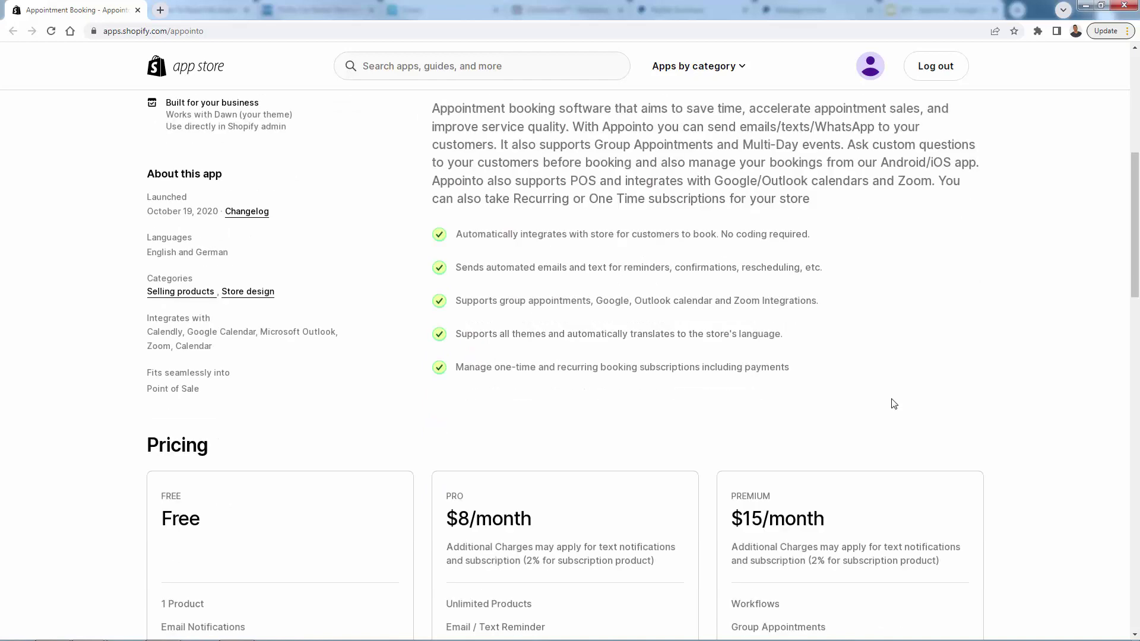
{"action": "scroll", "coordinate": [893, 404], "scroll_direction": "up", "scroll_amount": 7}
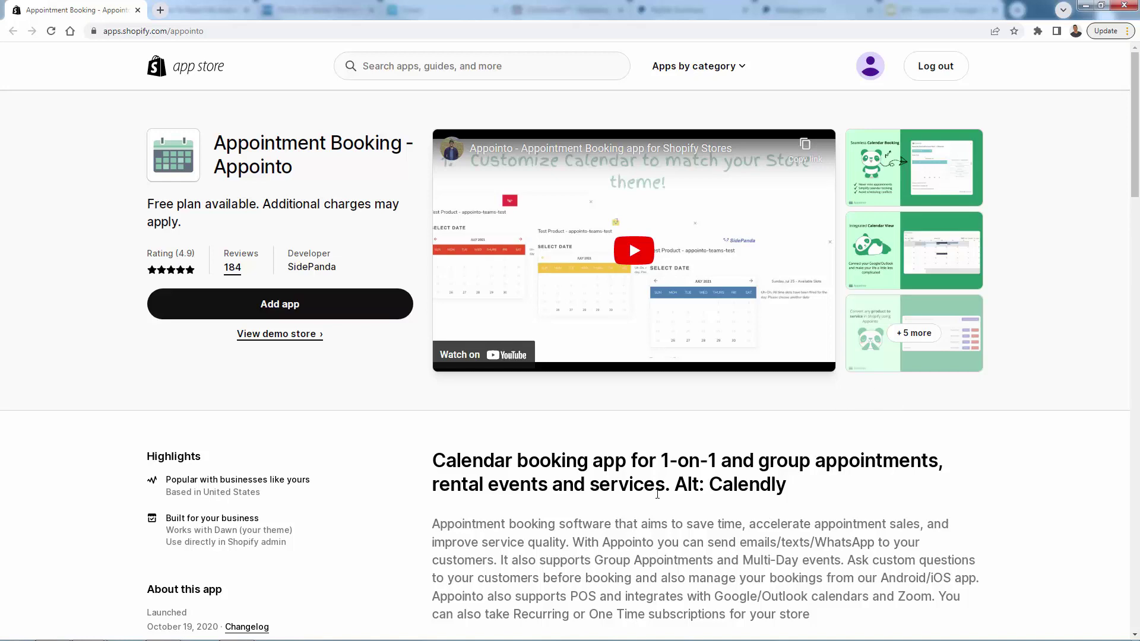
{"action": "scroll", "coordinate": [658, 495], "scroll_direction": "down", "scroll_amount": 2}
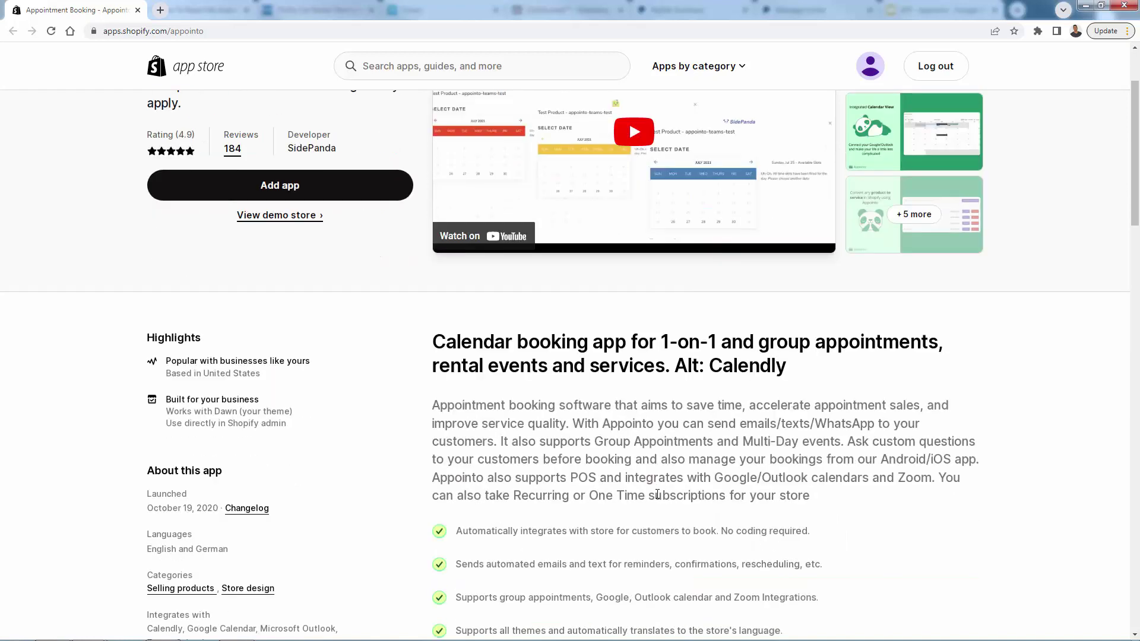
{"action": "scroll", "coordinate": [658, 494], "scroll_direction": "up", "scroll_amount": 2}
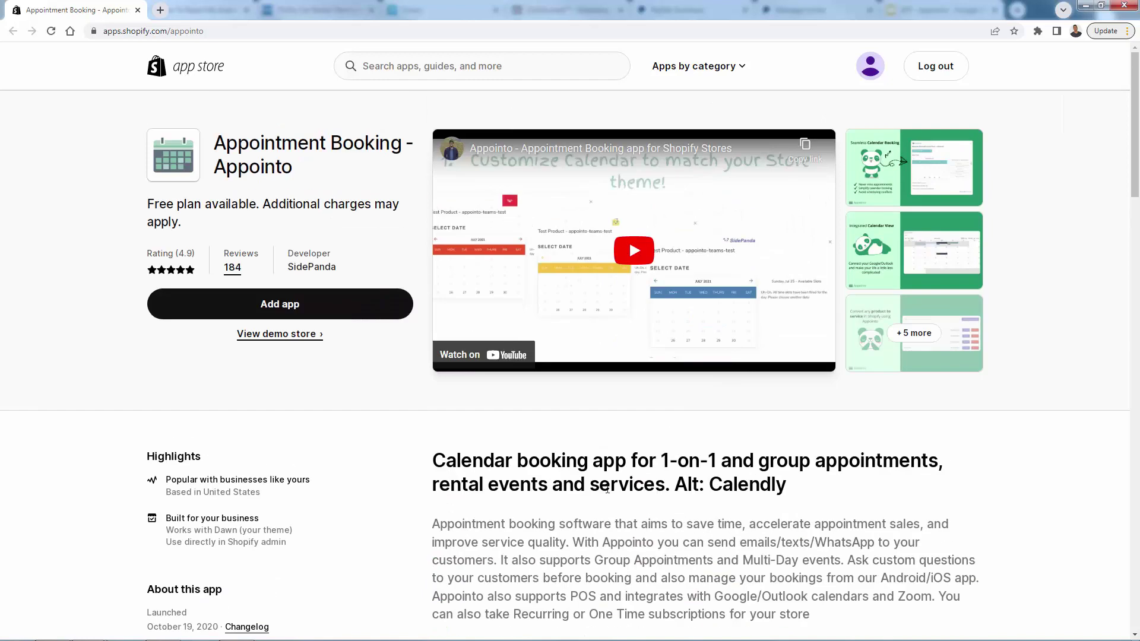
{"action": "left_click", "coordinate": [893, 174]}
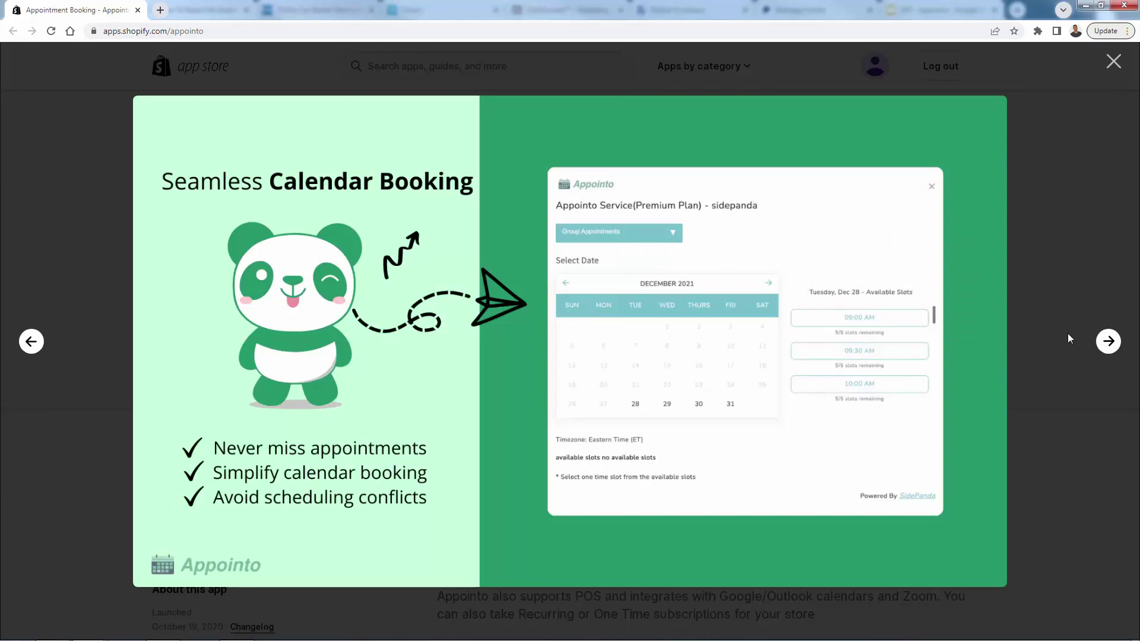
Step: Step through the enlarged Appointo screenshots, from Integrated Calendar View to Automate with Workflows
{"action": "left_click", "coordinate": [1106, 344]}
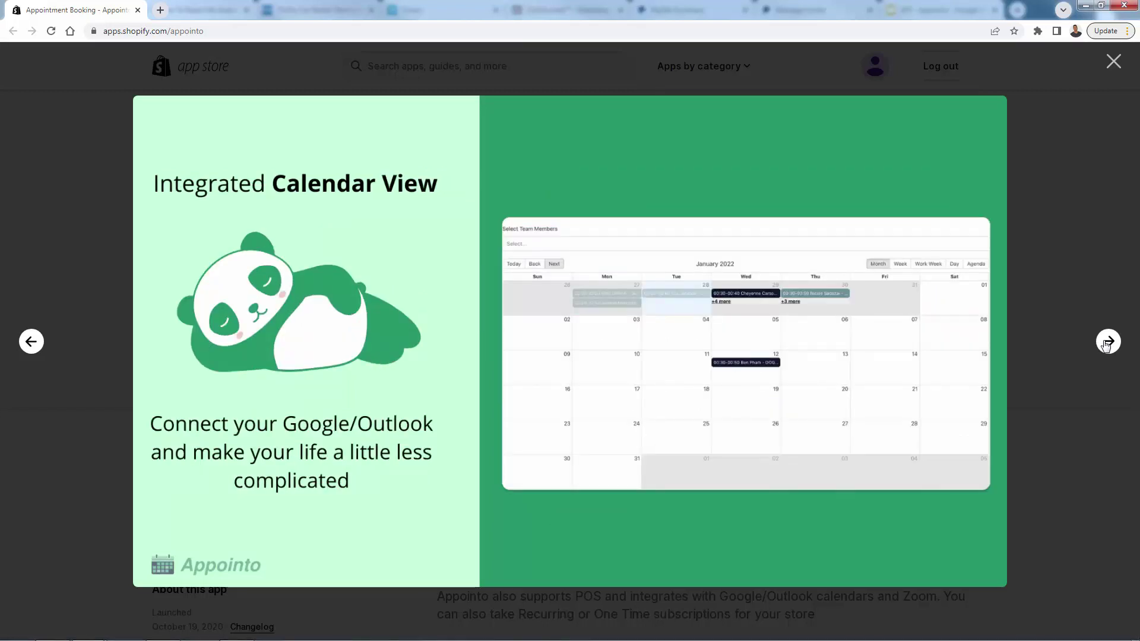
{"action": "left_click", "coordinate": [1107, 343]}
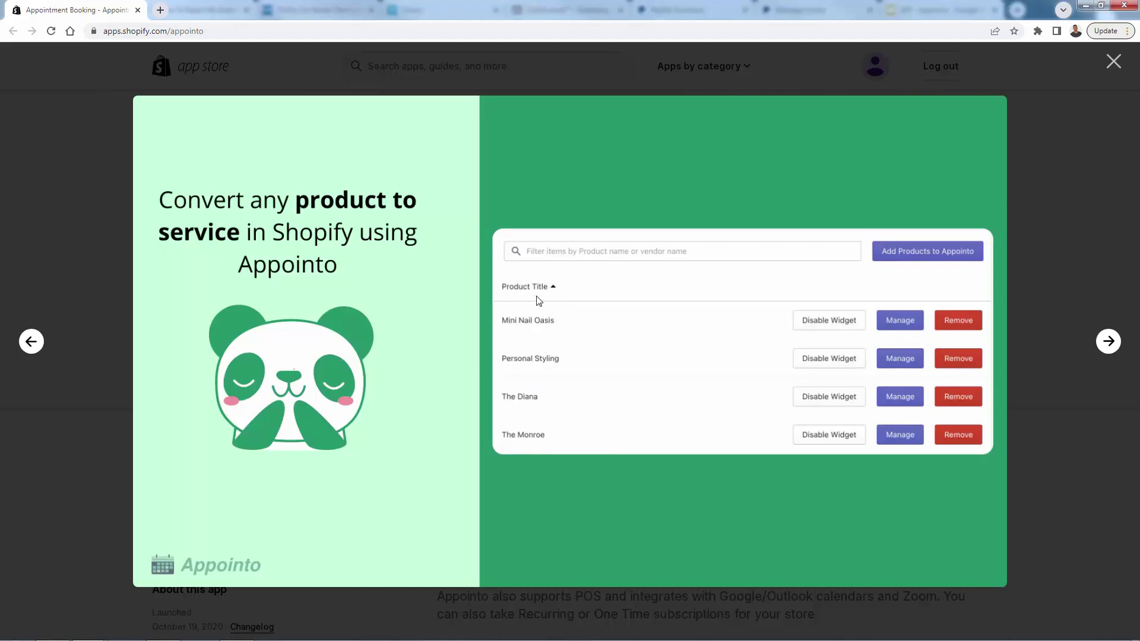
{"action": "left_click", "coordinate": [1108, 348]}
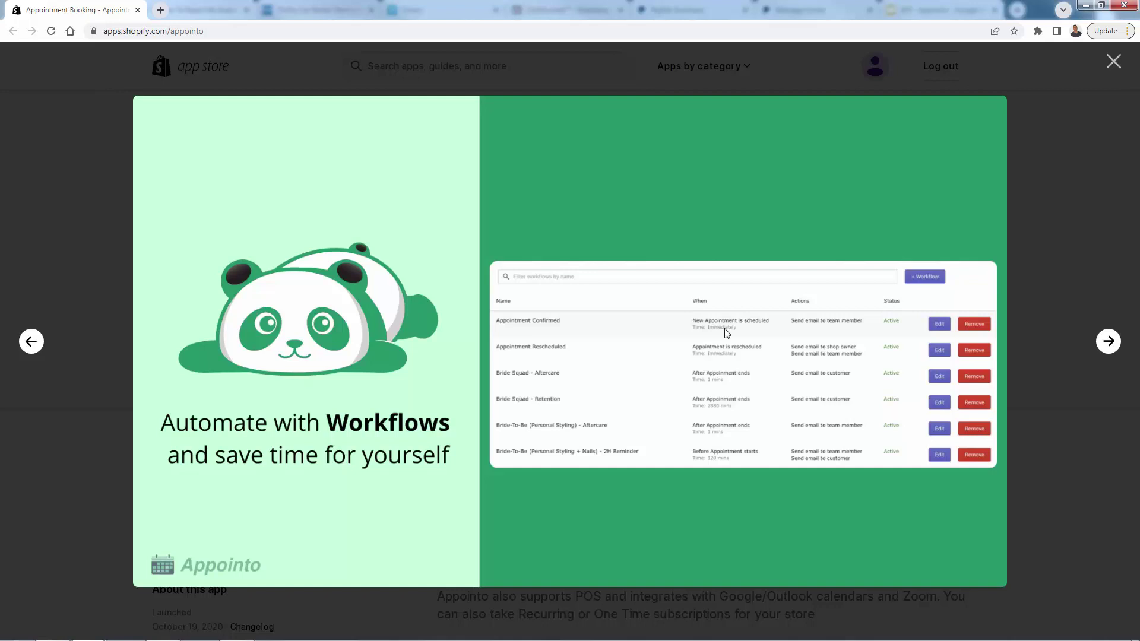
Step: Advance through the Analytics Dashboard, team collaboration and Shopify POS screenshots, then close the gallery
{"action": "left_click", "coordinate": [1106, 341]}
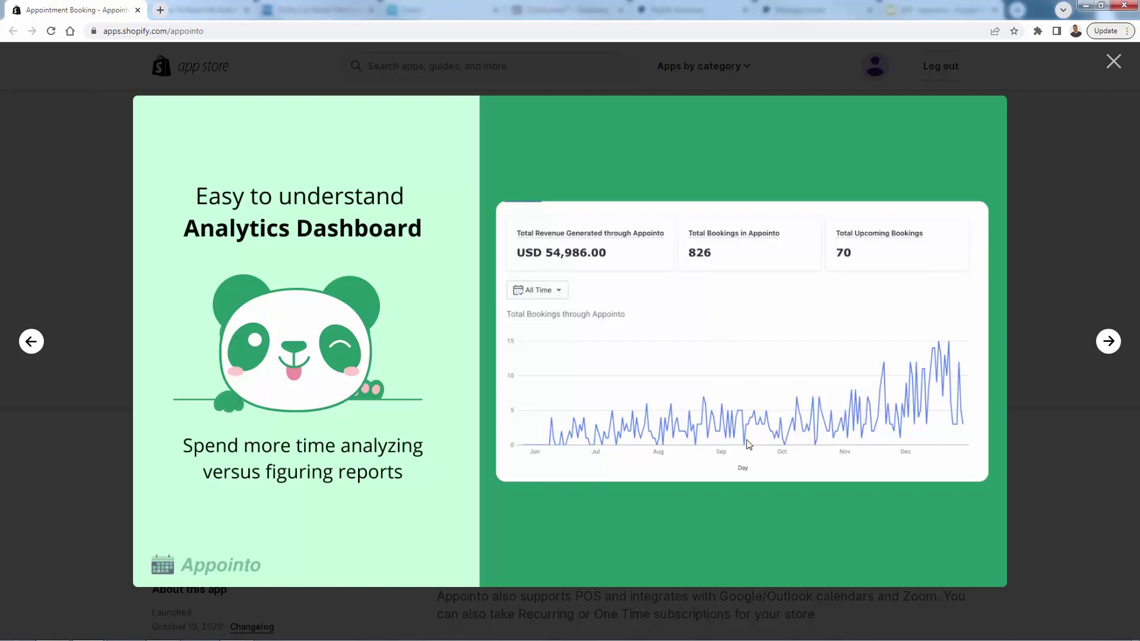
{"action": "left_click", "coordinate": [1108, 341]}
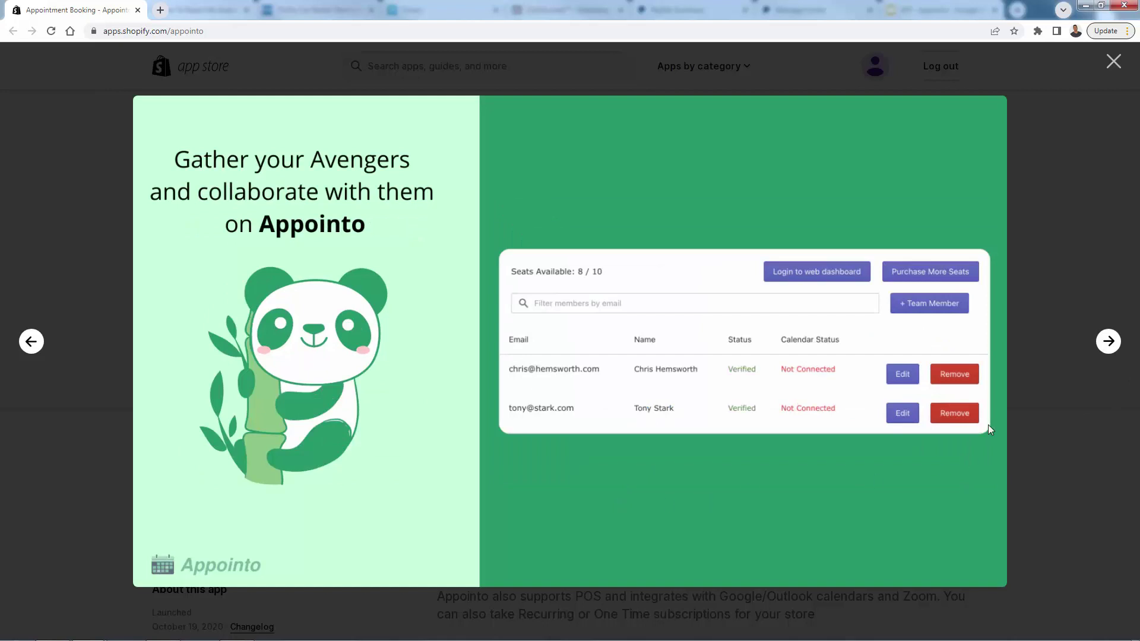
{"action": "left_click", "coordinate": [1109, 344]}
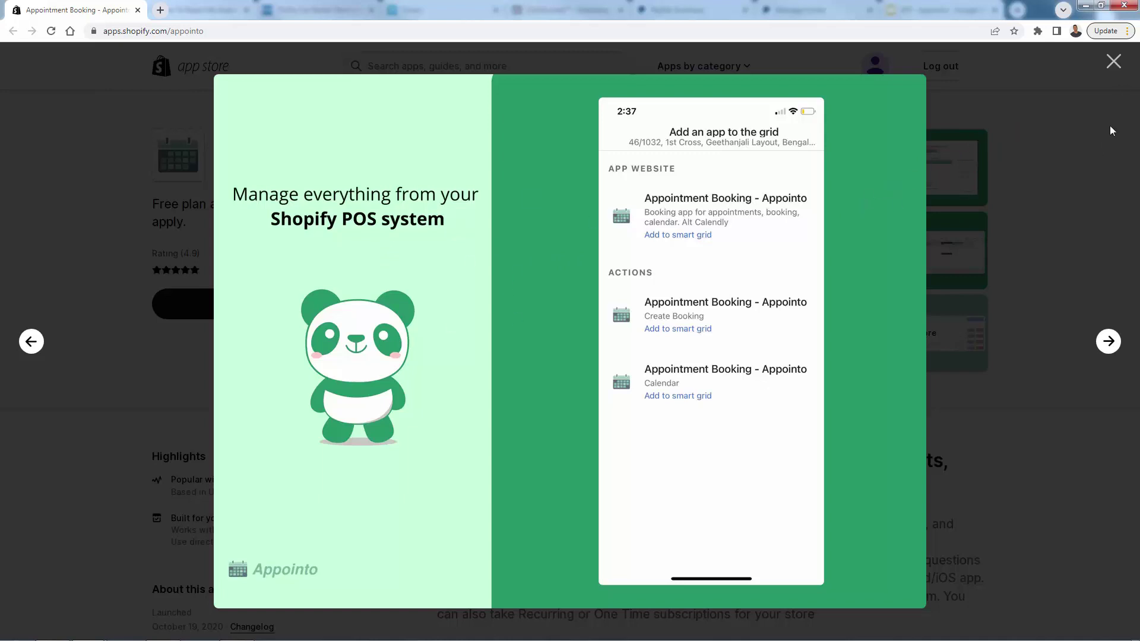
{"action": "left_click", "coordinate": [1096, 355]}
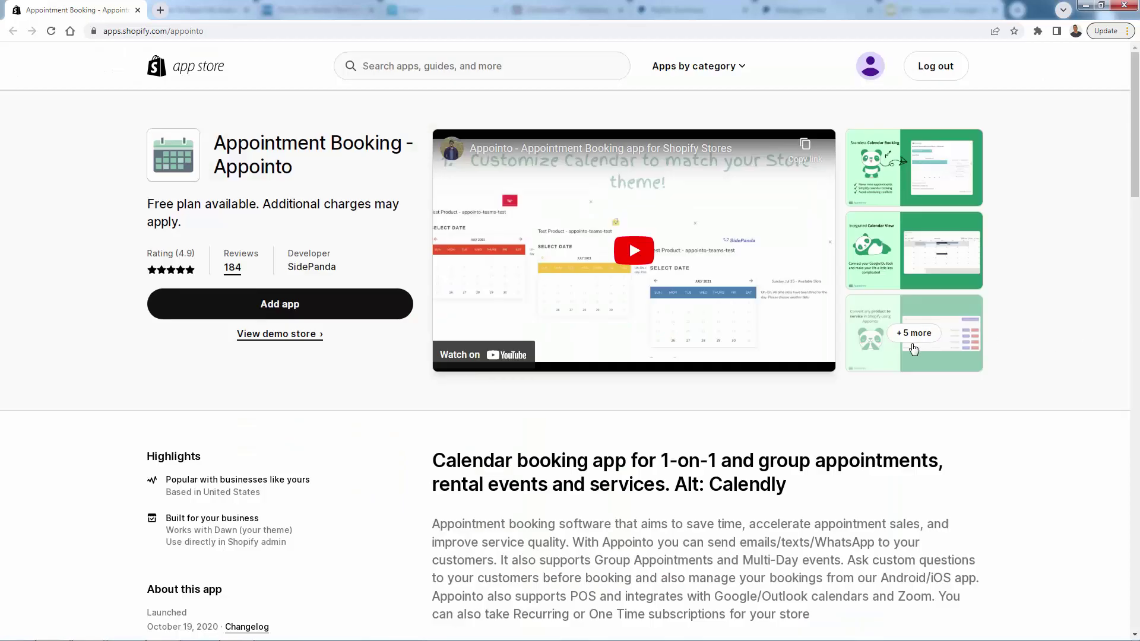
Step: Scroll down to the Appointo reviews and filter them to the 176 five-star reviews
{"action": "scroll", "coordinate": [815, 410], "scroll_direction": "down", "scroll_amount": 2}
{"action": "scroll", "coordinate": [817, 412], "scroll_direction": "up", "scroll_amount": 2}
{"action": "scroll", "coordinate": [567, 455], "scroll_direction": "down", "scroll_amount": 6}
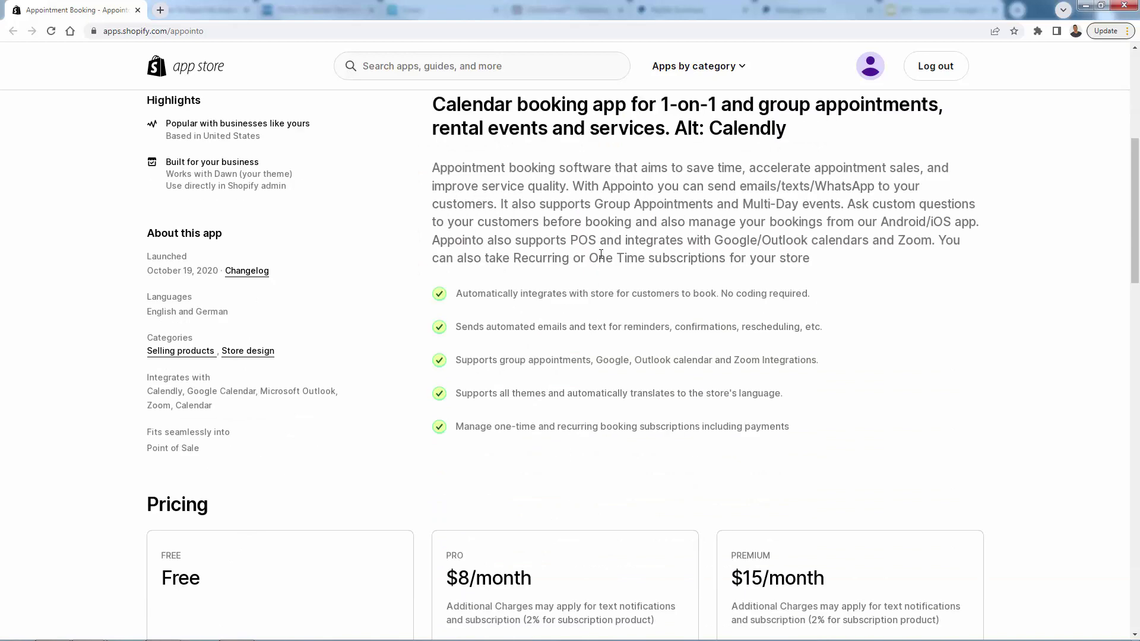
{"action": "scroll", "coordinate": [598, 256], "scroll_direction": "down", "scroll_amount": 1}
{"action": "triple_click", "coordinate": [552, 334]}
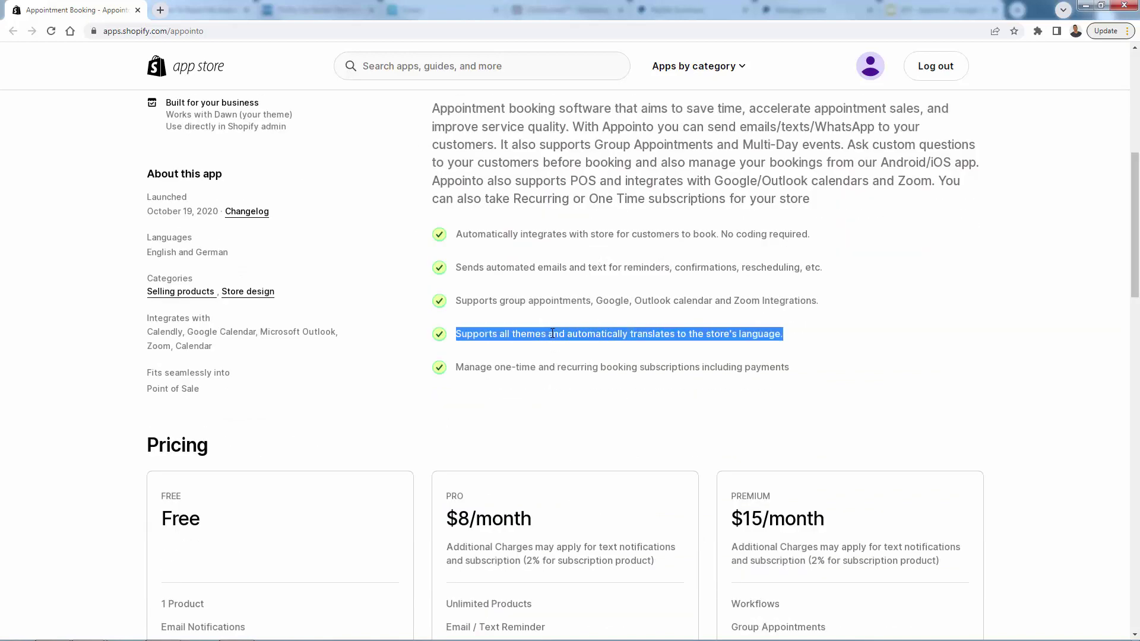
{"action": "left_click", "coordinate": [529, 381]}
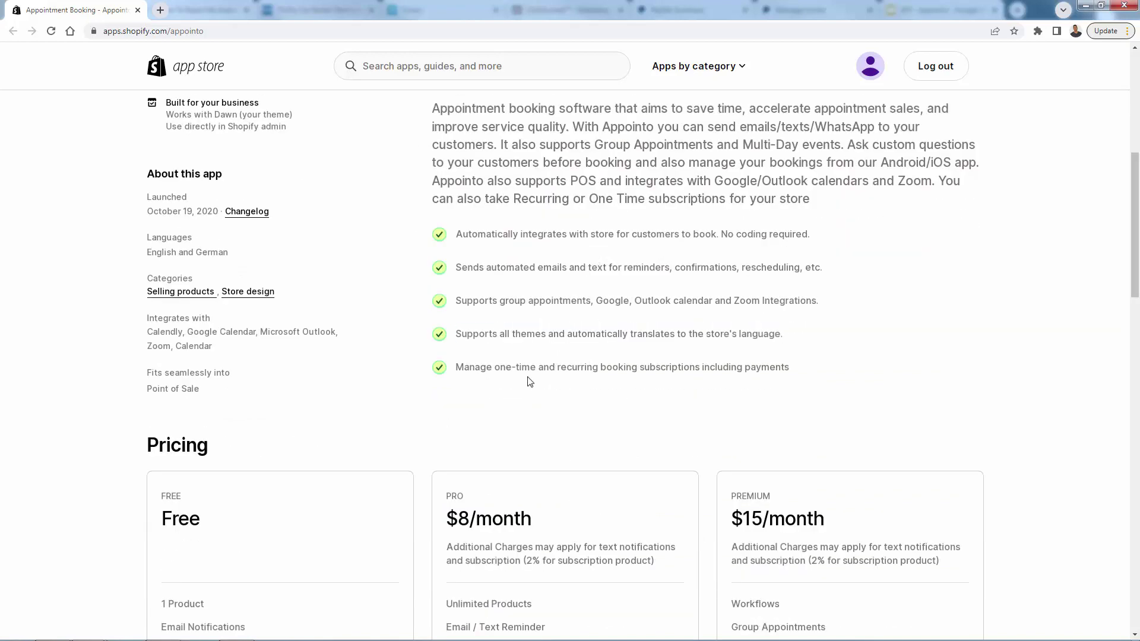
{"action": "scroll", "coordinate": [530, 381], "scroll_direction": "down", "scroll_amount": 4}
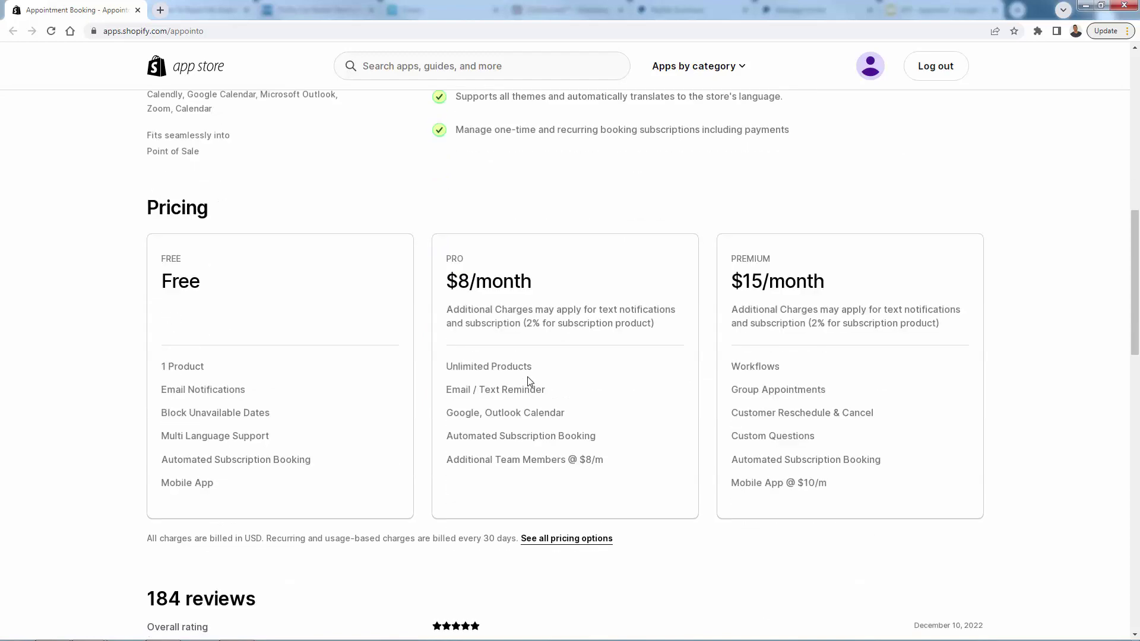
{"action": "scroll", "coordinate": [530, 381], "scroll_direction": "down", "scroll_amount": 5}
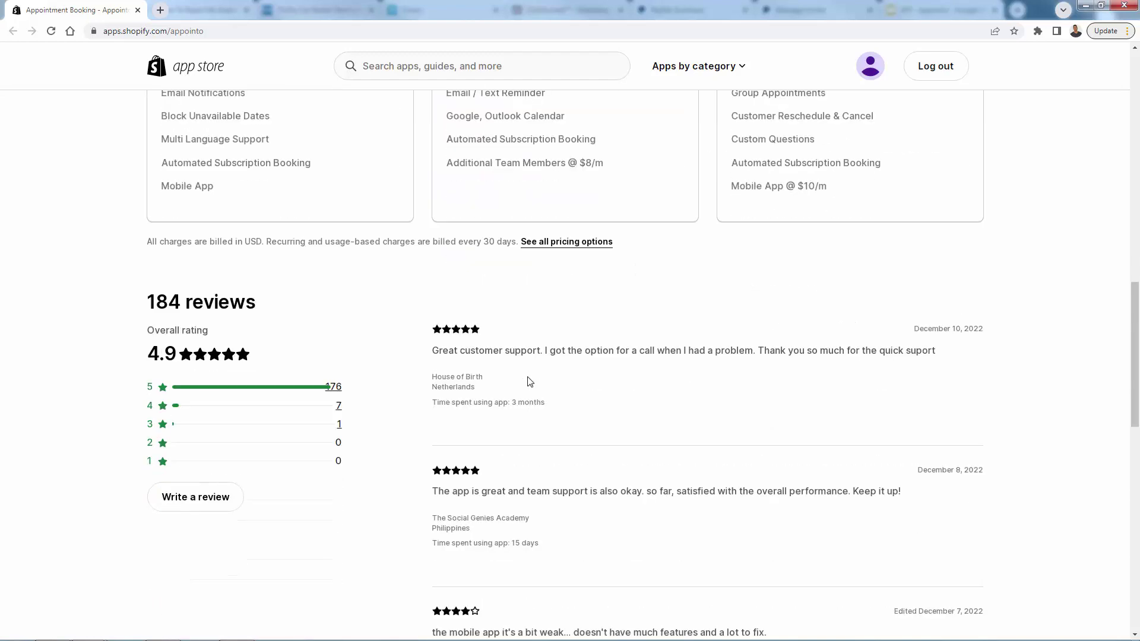
{"action": "left_click", "coordinate": [334, 386]}
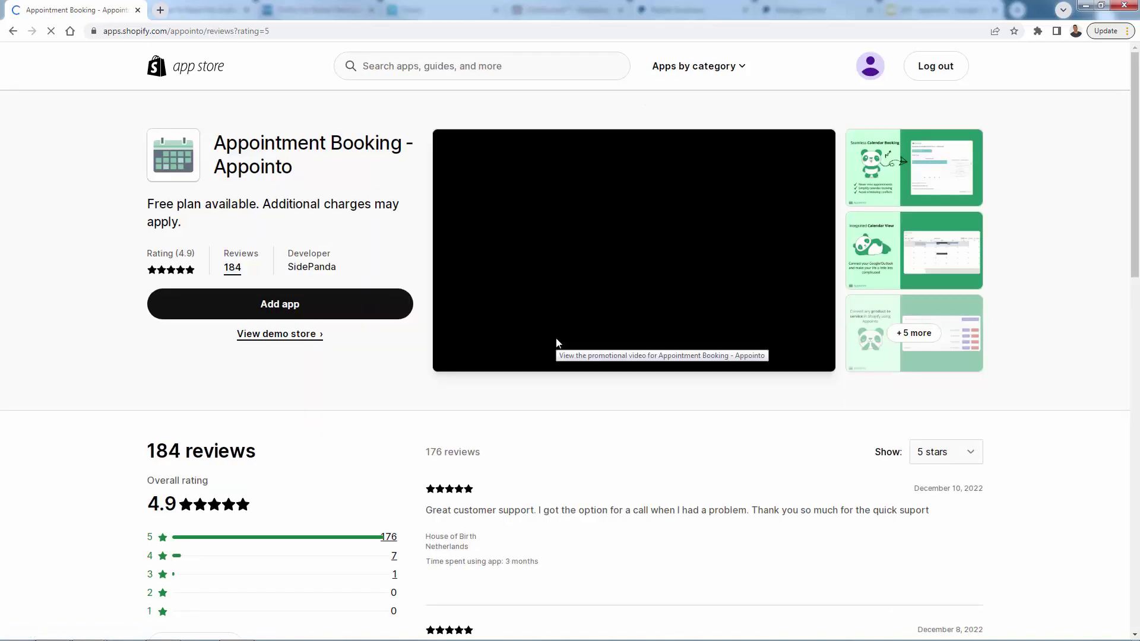
{"action": "scroll", "coordinate": [600, 459], "scroll_direction": "down", "scroll_amount": 5}
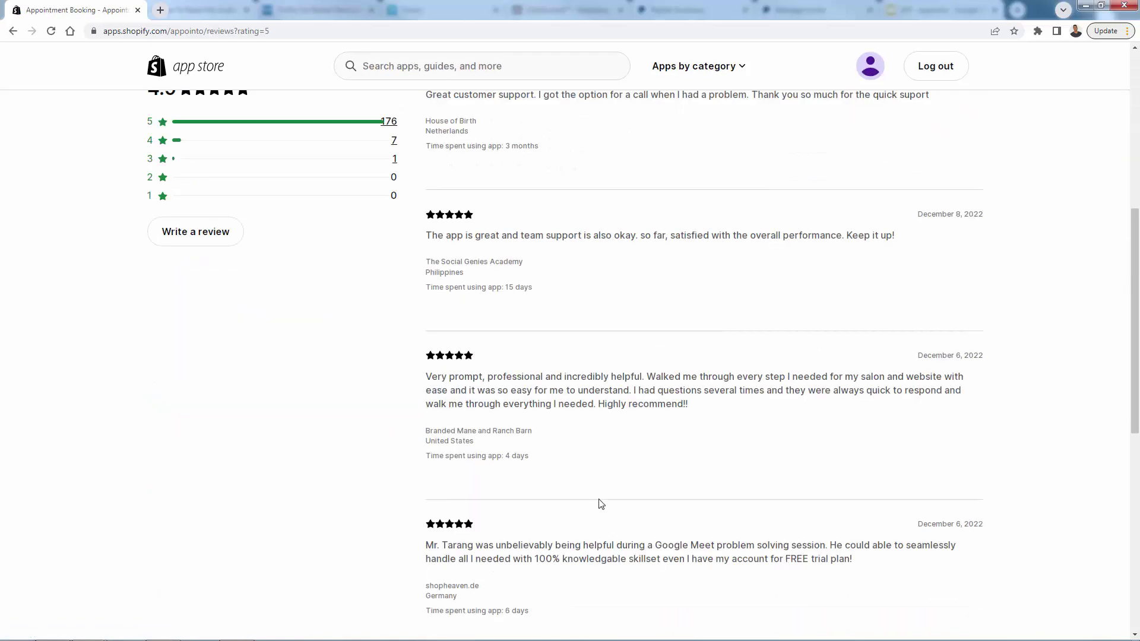
{"action": "scroll", "coordinate": [602, 506], "scroll_direction": "up", "scroll_amount": 7}
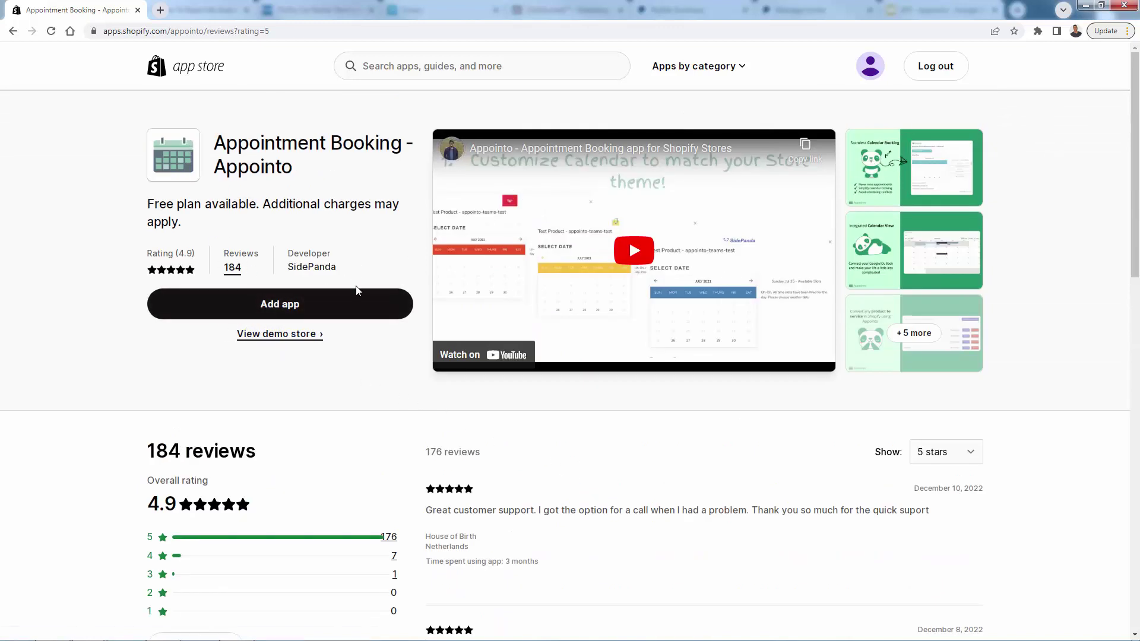
Step: Install the Appointo app on the store and read its welcome setup steps
{"action": "left_click", "coordinate": [325, 316]}
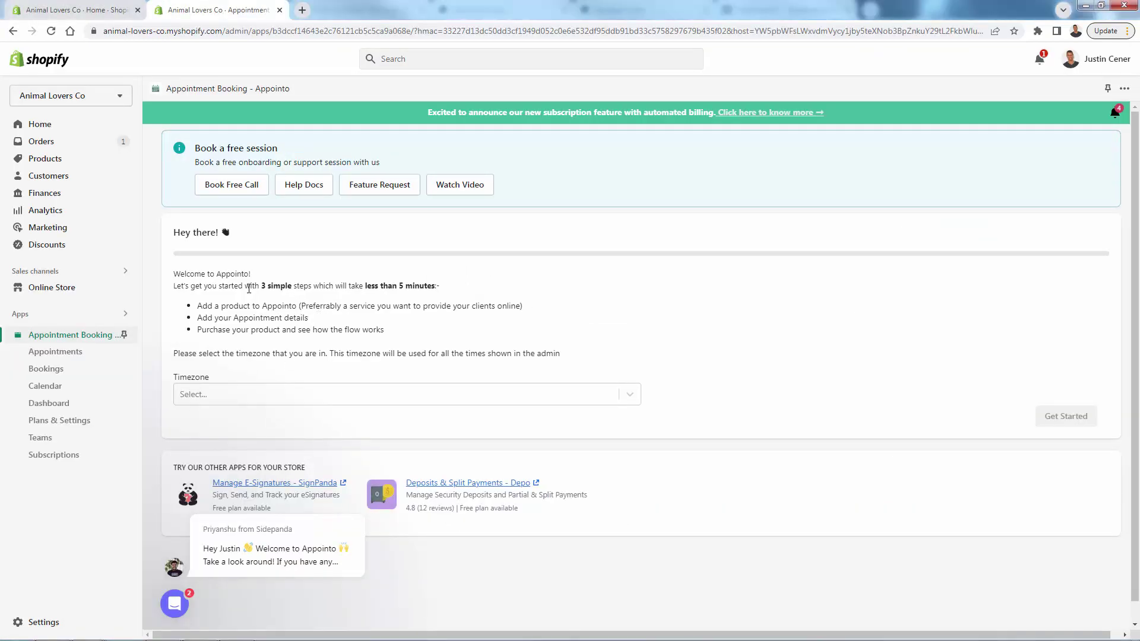
{"action": "left_click_drag", "start_coordinate": [242, 267], "coordinate": [368, 326]}
{"action": "left_click", "coordinate": [364, 323]}
{"action": "left_click_drag", "start_coordinate": [270, 330], "coordinate": [363, 330]}
{"action": "left_click", "coordinate": [357, 331]}
Step: Set the timezone to Pacific Standard Time (PST), dismiss the chat popup, and start setup
{"action": "left_click", "coordinate": [542, 392]}
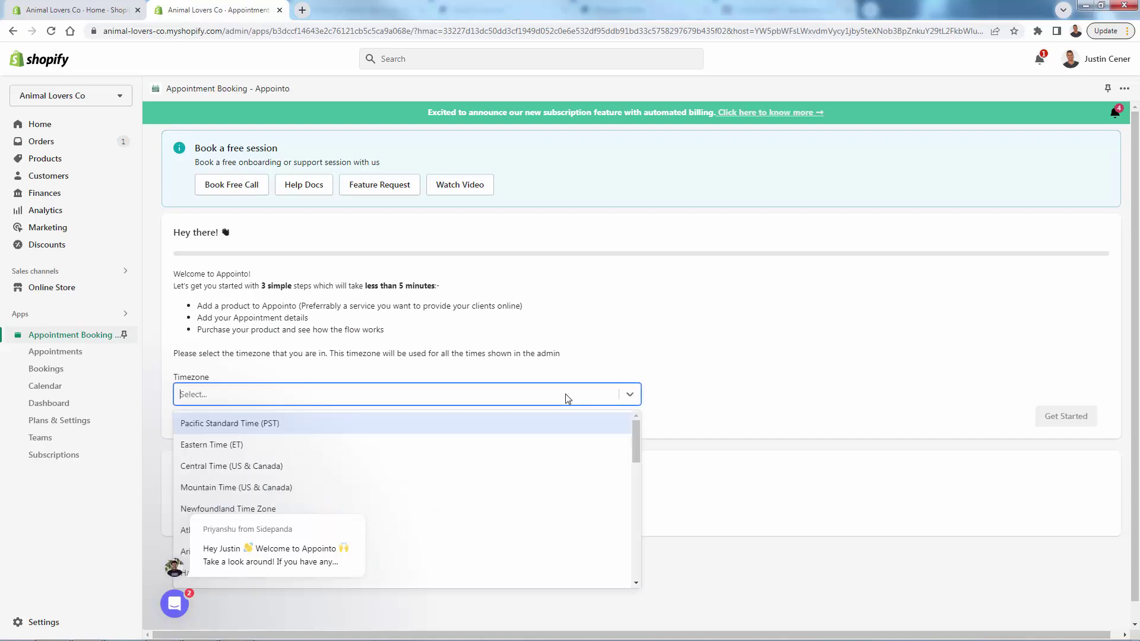
{"action": "left_click", "coordinate": [461, 430]}
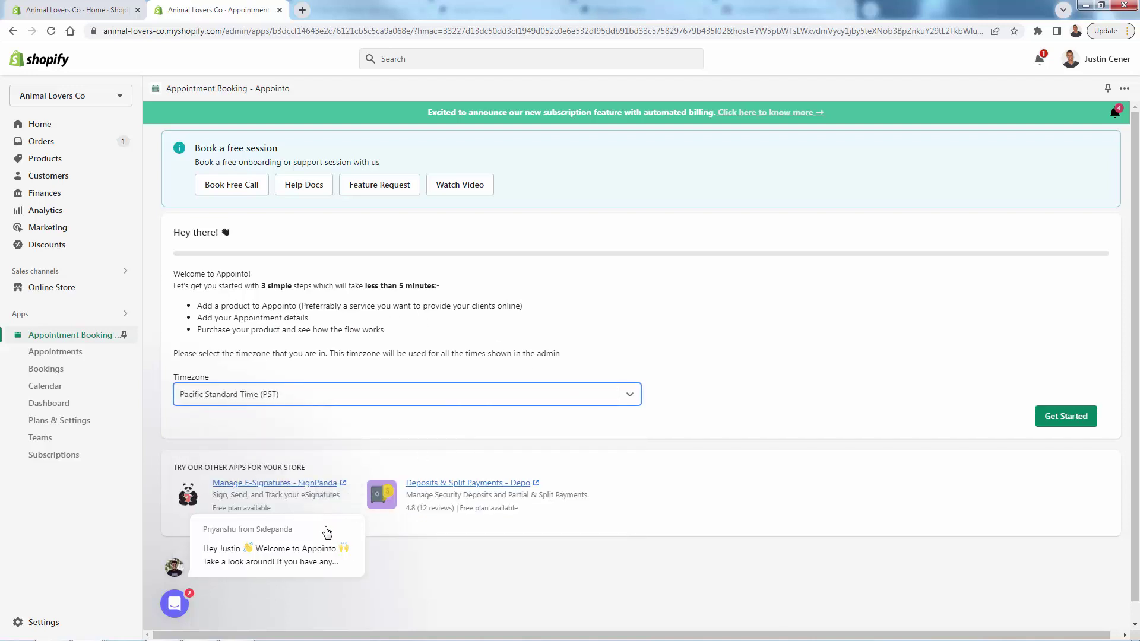
{"action": "left_click", "coordinate": [340, 501]}
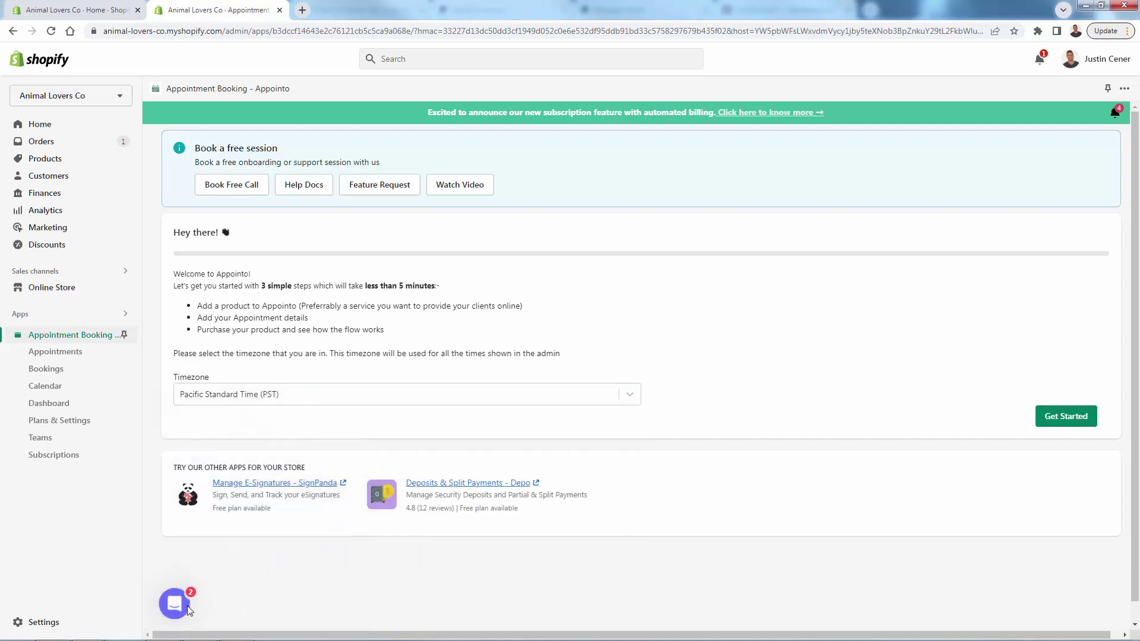
{"action": "left_click", "coordinate": [1042, 424]}
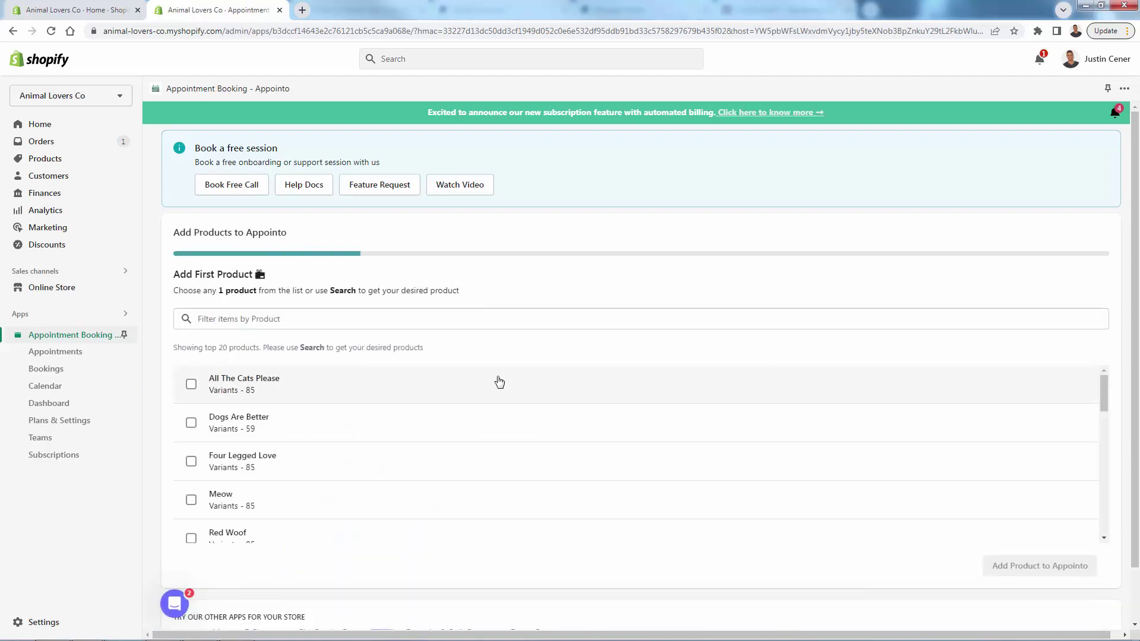
Step: Filter the product list by name and tick the sample appointments product
{"action": "scroll", "coordinate": [447, 381], "scroll_direction": "down", "scroll_amount": 1}
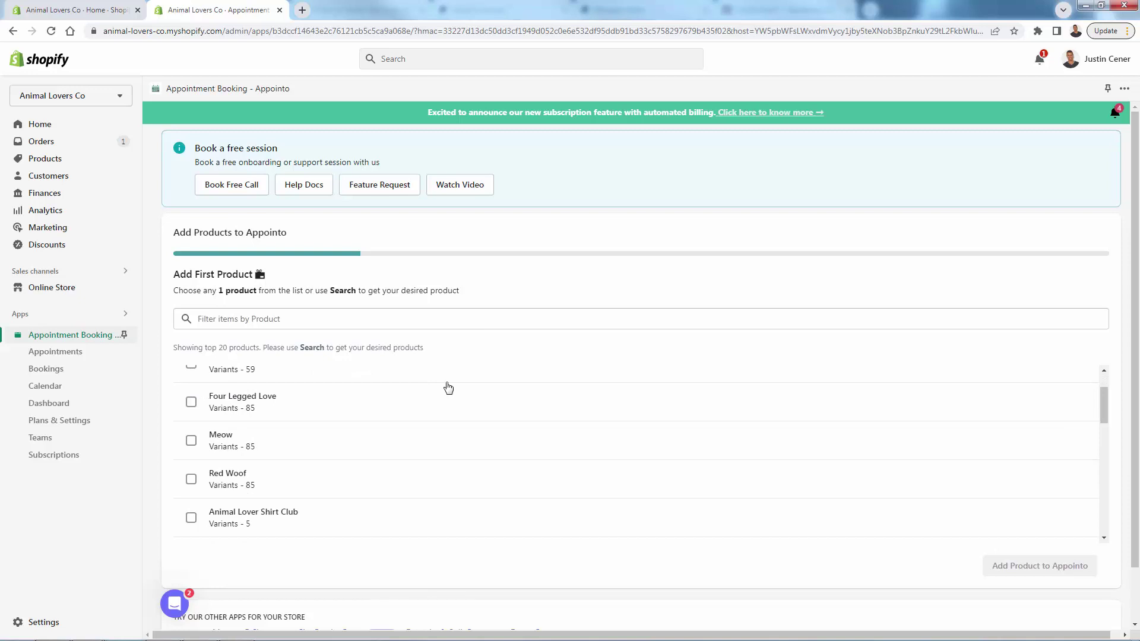
{"action": "scroll", "coordinate": [448, 388], "scroll_direction": "up", "scroll_amount": 1}
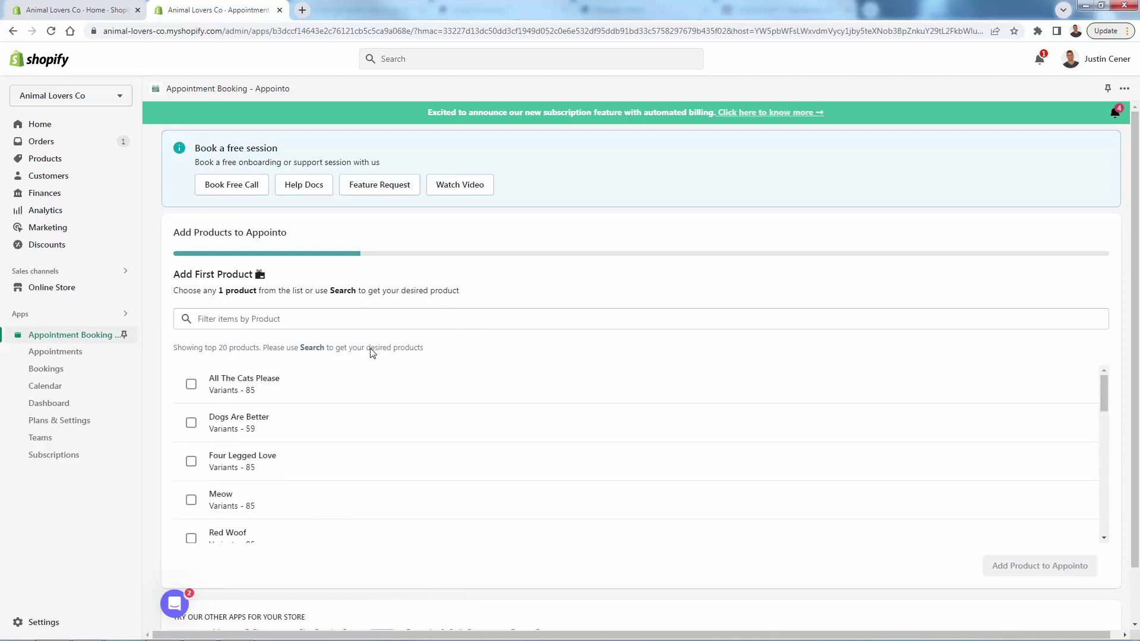
{"action": "scroll", "coordinate": [410, 397], "scroll_direction": "down", "scroll_amount": 2}
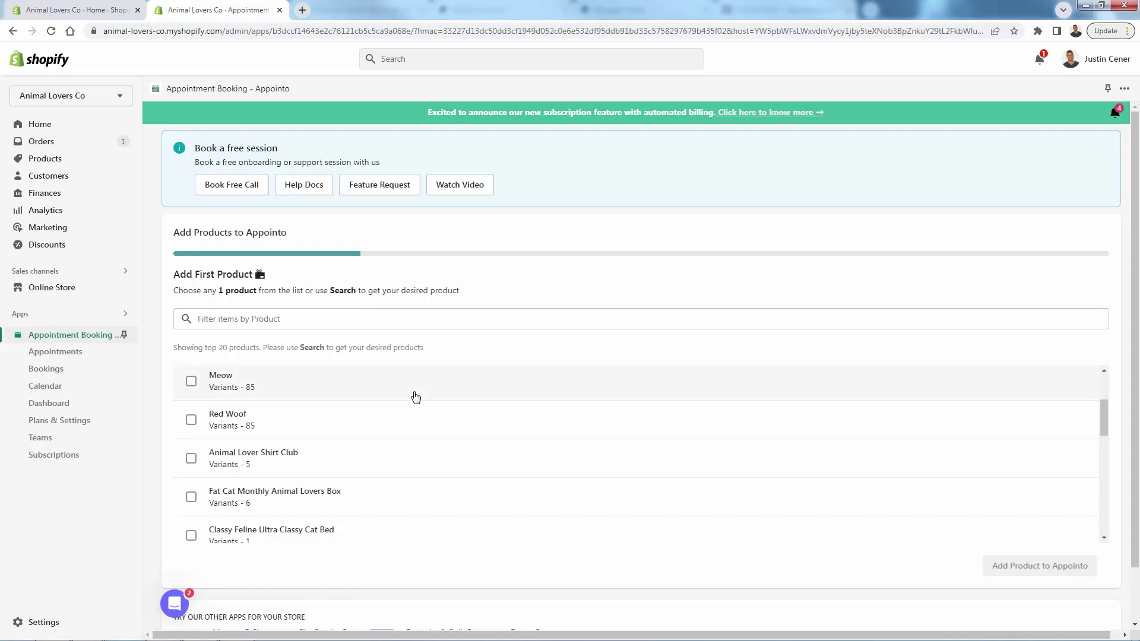
{"action": "scroll", "coordinate": [416, 396], "scroll_direction": "up", "scroll_amount": 2}
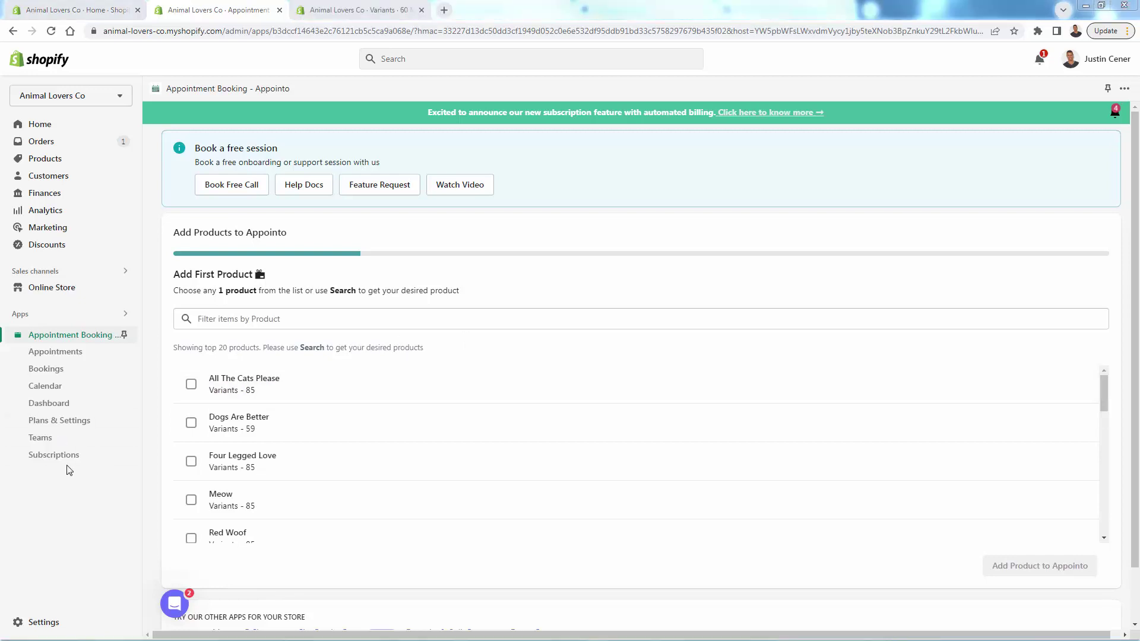
{"action": "left_click", "coordinate": [245, 321]}
{"action": "type", "text": "Justin"}
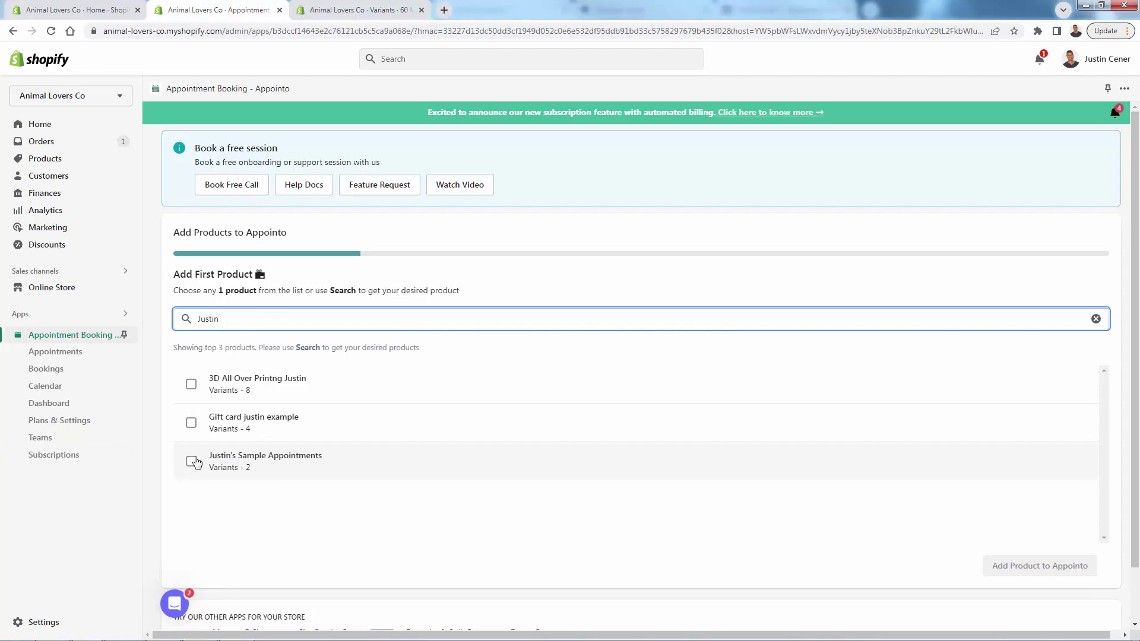
{"action": "left_click", "coordinate": [190, 462]}
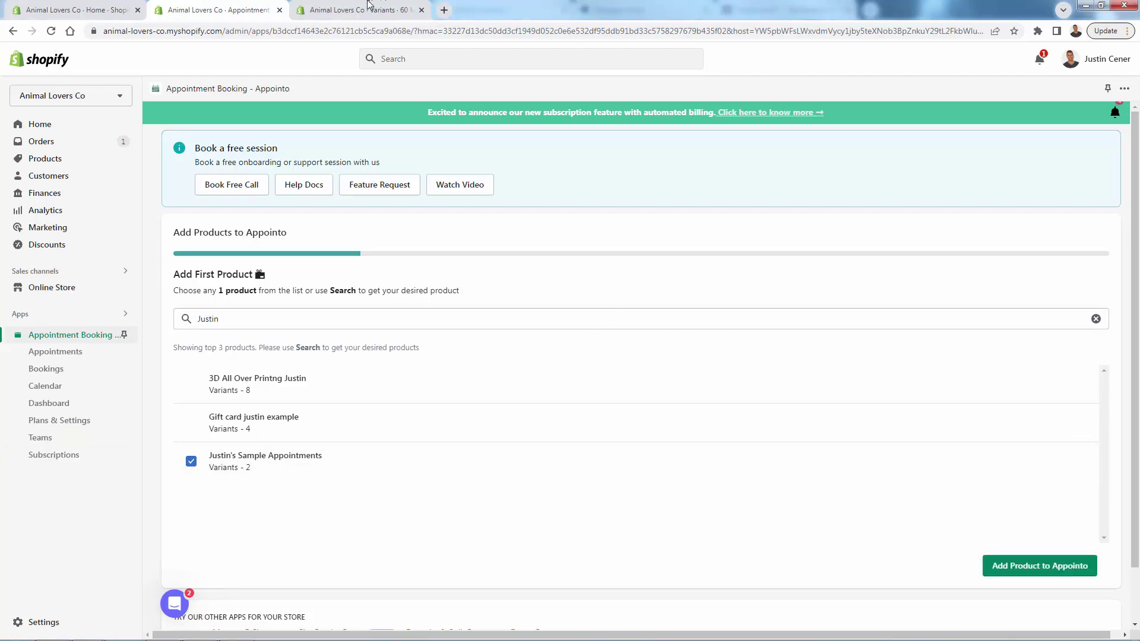
Step: View the product's 60 Minutes variant page, then go back to the product
{"action": "key", "text": "ctrl+Tab"}
{"action": "scroll", "coordinate": [504, 332], "scroll_direction": "up", "scroll_amount": 10}
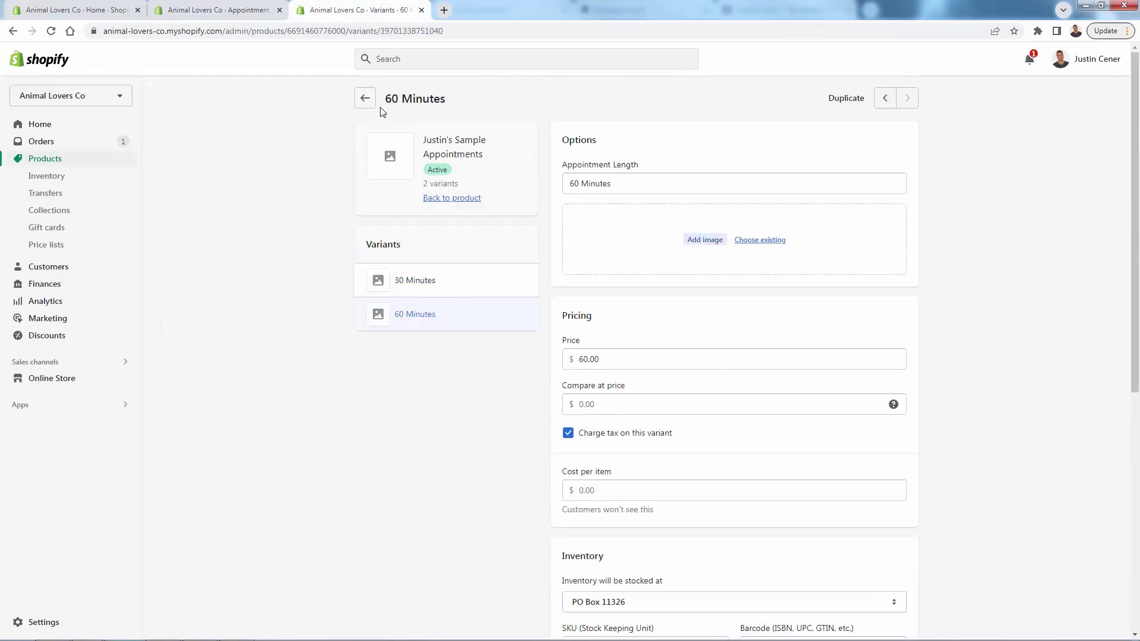
{"action": "left_click", "coordinate": [366, 100]}
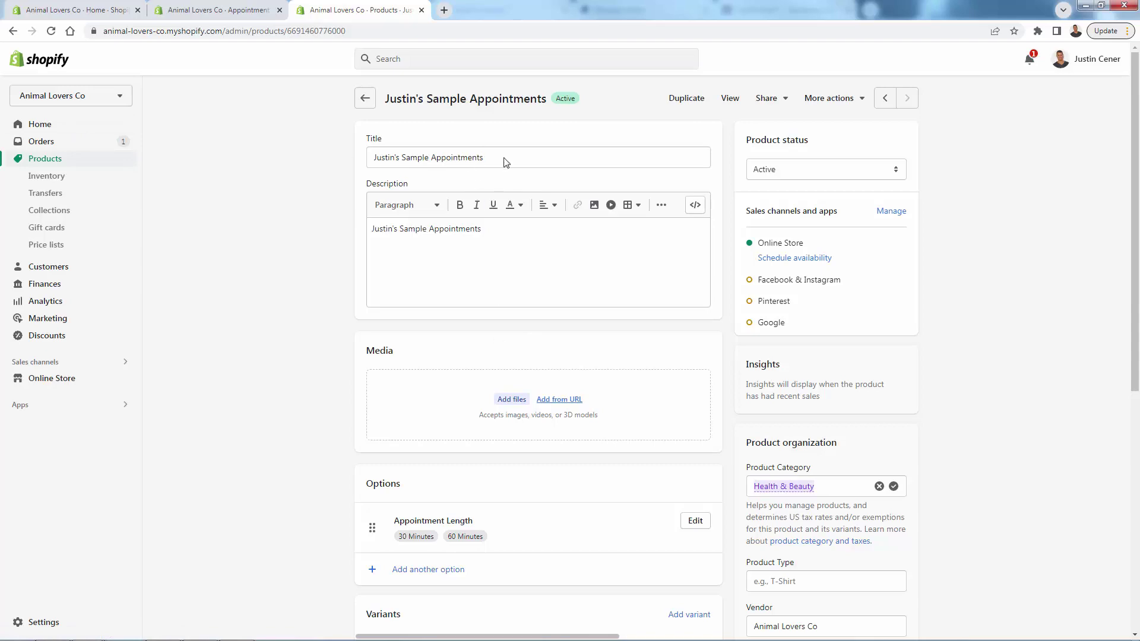
Step: Check the product's 30 Minutes and 60 Minutes variants, then return to the Appointo setup tab
{"action": "scroll", "coordinate": [441, 256], "scroll_direction": "down", "scroll_amount": 3}
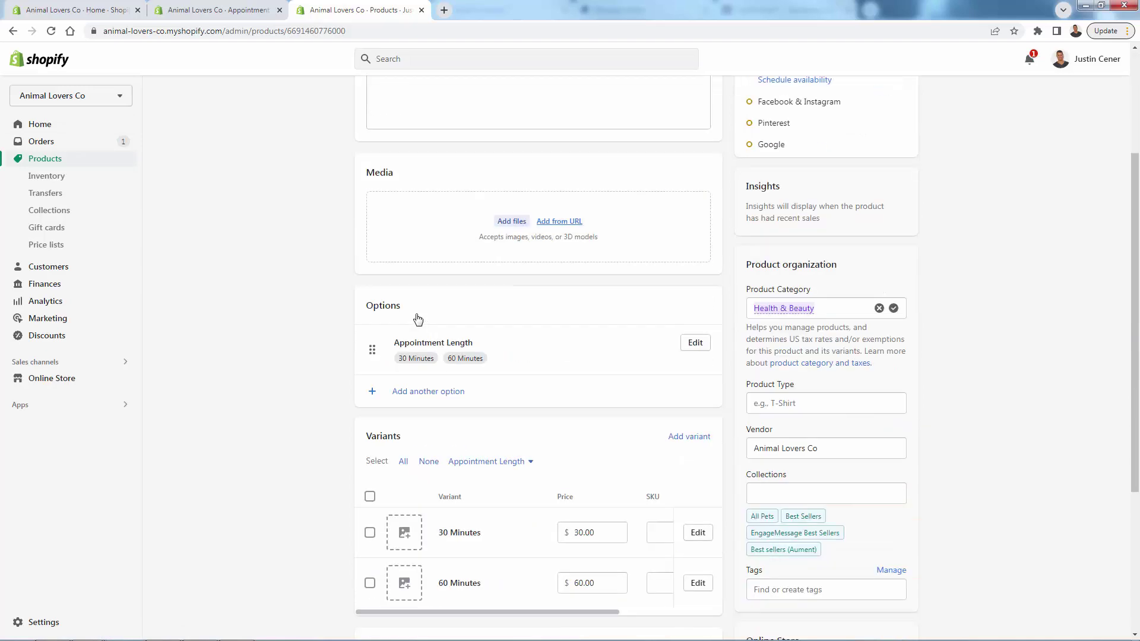
{"action": "scroll", "coordinate": [425, 397], "scroll_direction": "down", "scroll_amount": 1}
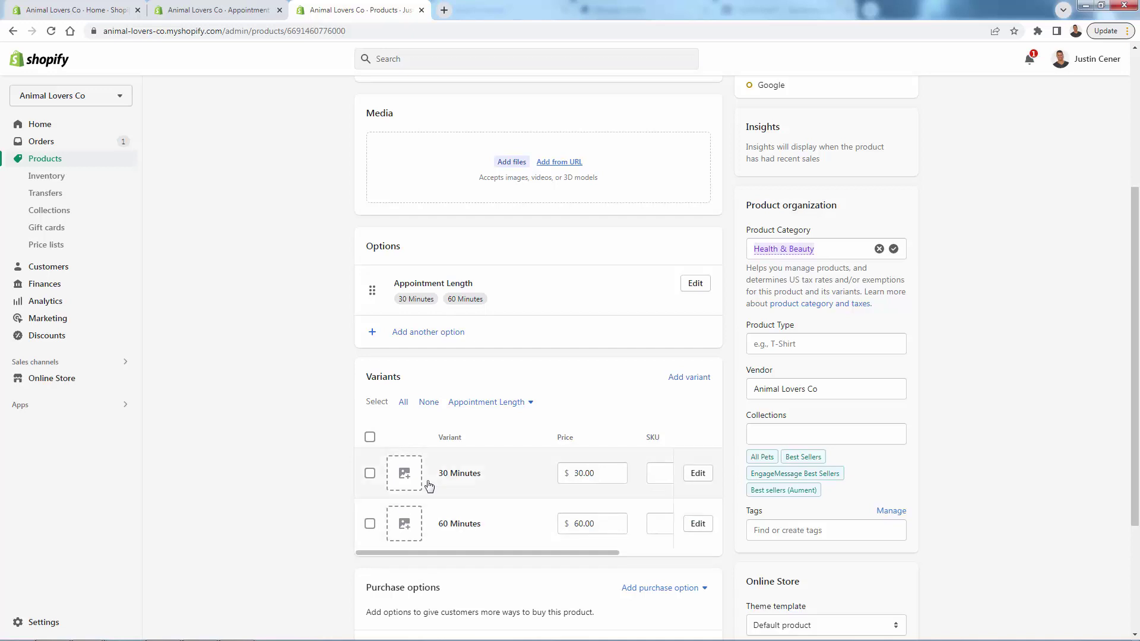
{"action": "scroll", "coordinate": [430, 486], "scroll_direction": "up", "scroll_amount": 4}
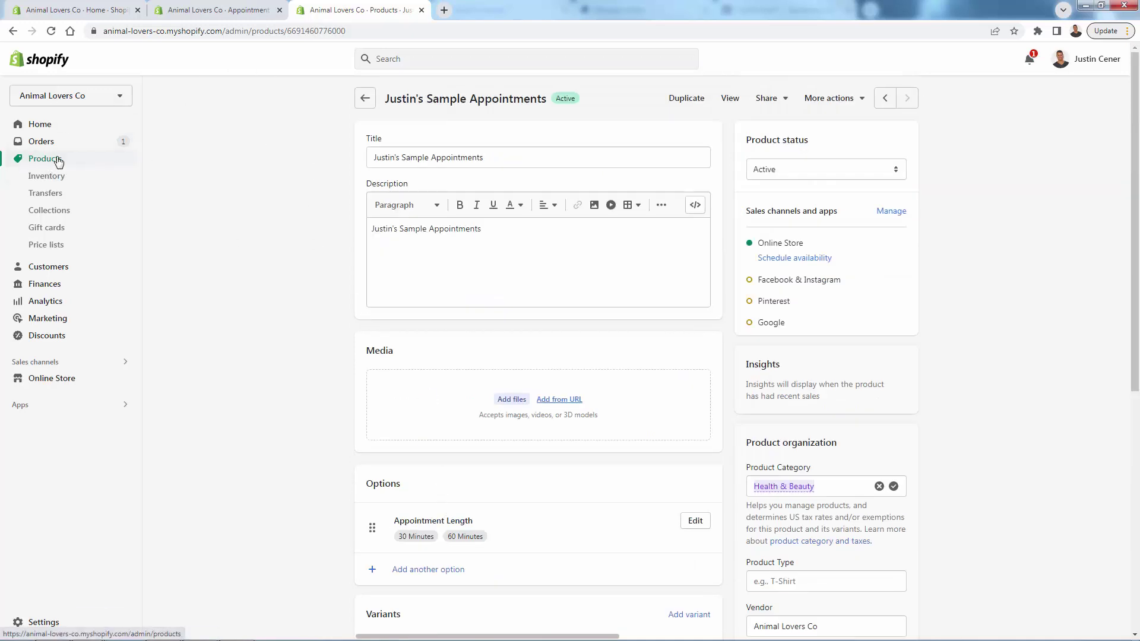
{"action": "key", "text": "ctrl+shift+Tab"}
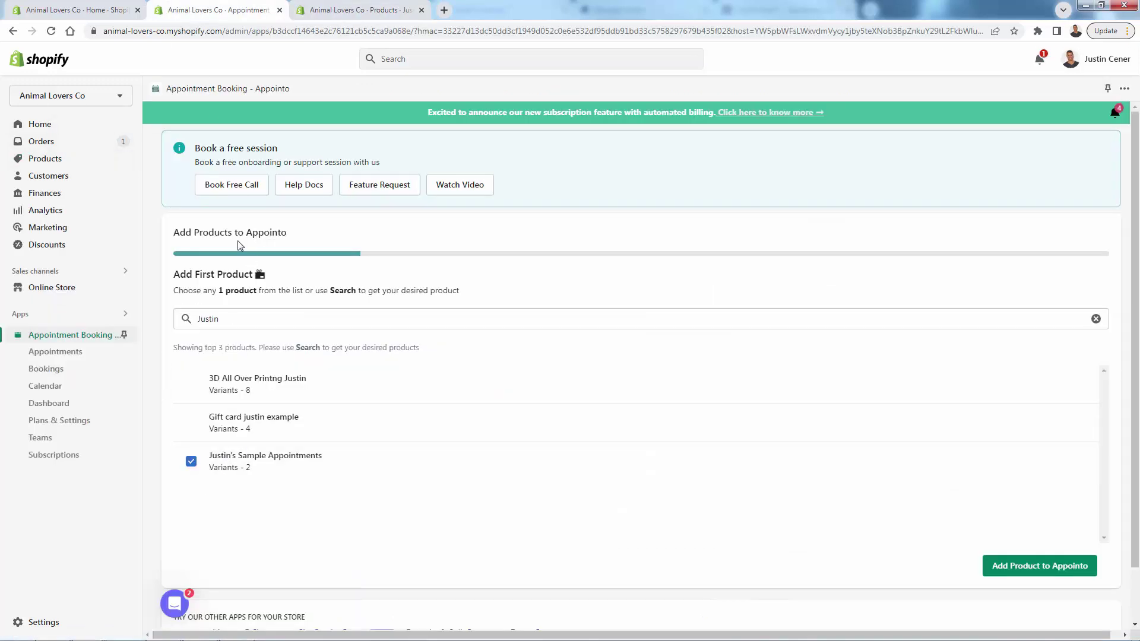
Step: Add the sample appointments product to Appointo and scroll to its booking settings
{"action": "left_click", "coordinate": [1041, 572]}
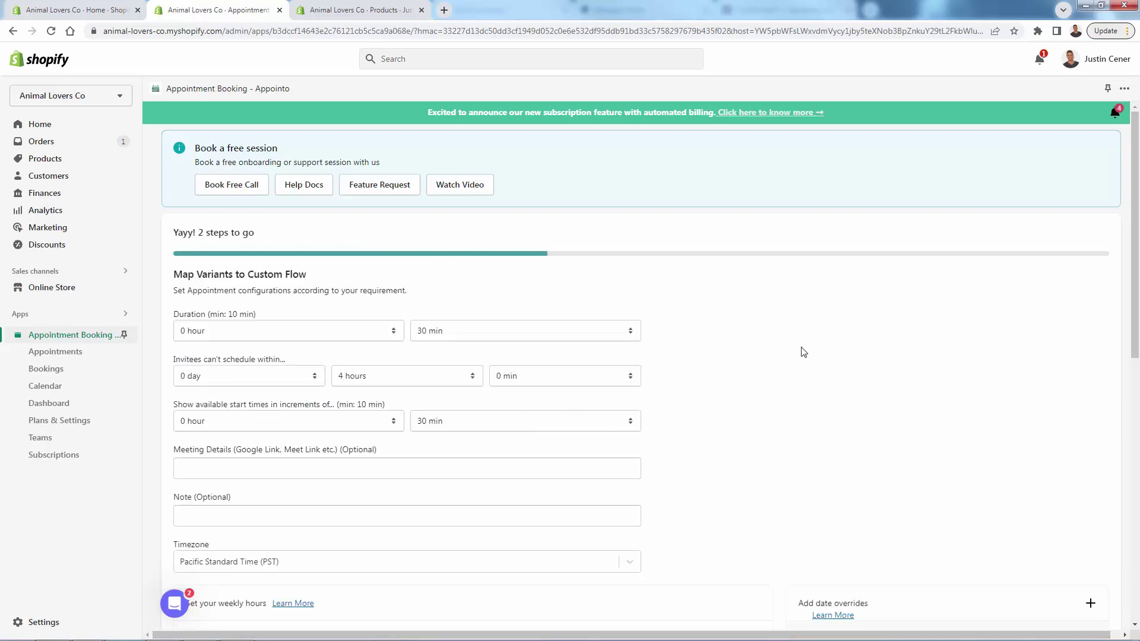
{"action": "scroll", "coordinate": [838, 397], "scroll_direction": "down", "scroll_amount": 1}
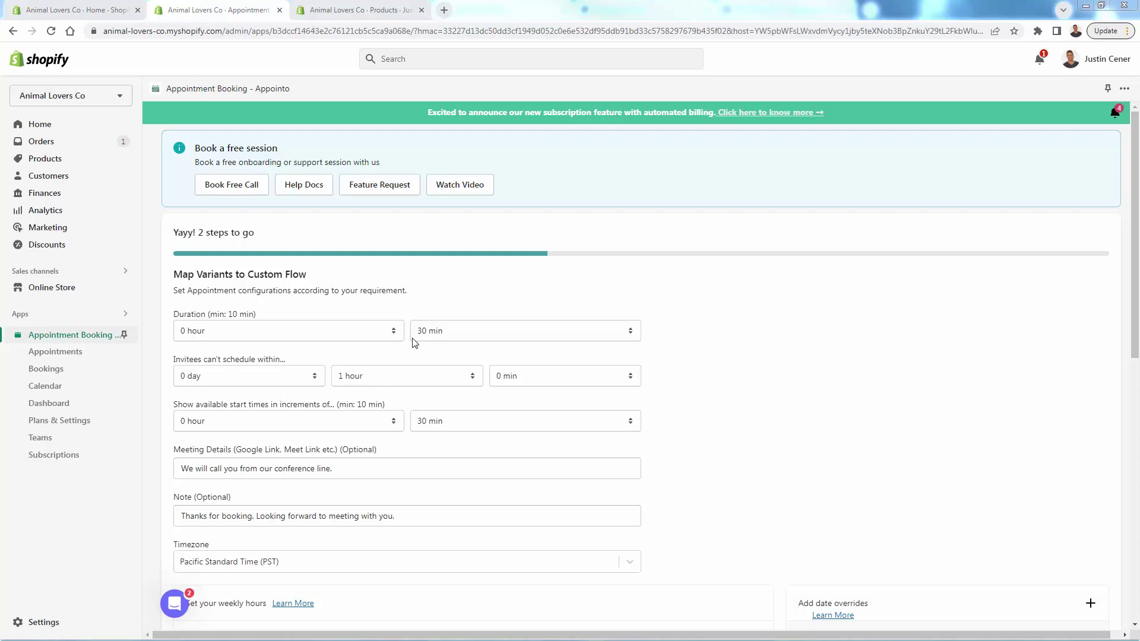
{"action": "left_click", "coordinate": [373, 375]}
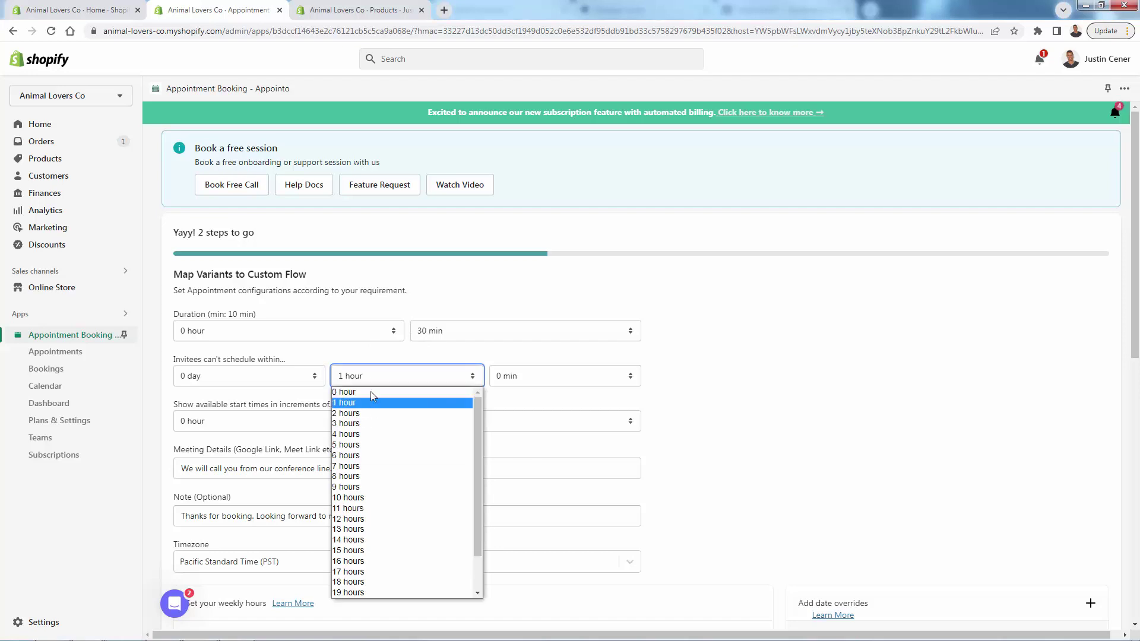
{"action": "left_click", "coordinate": [404, 402]}
{"action": "left_click", "coordinate": [402, 355]}
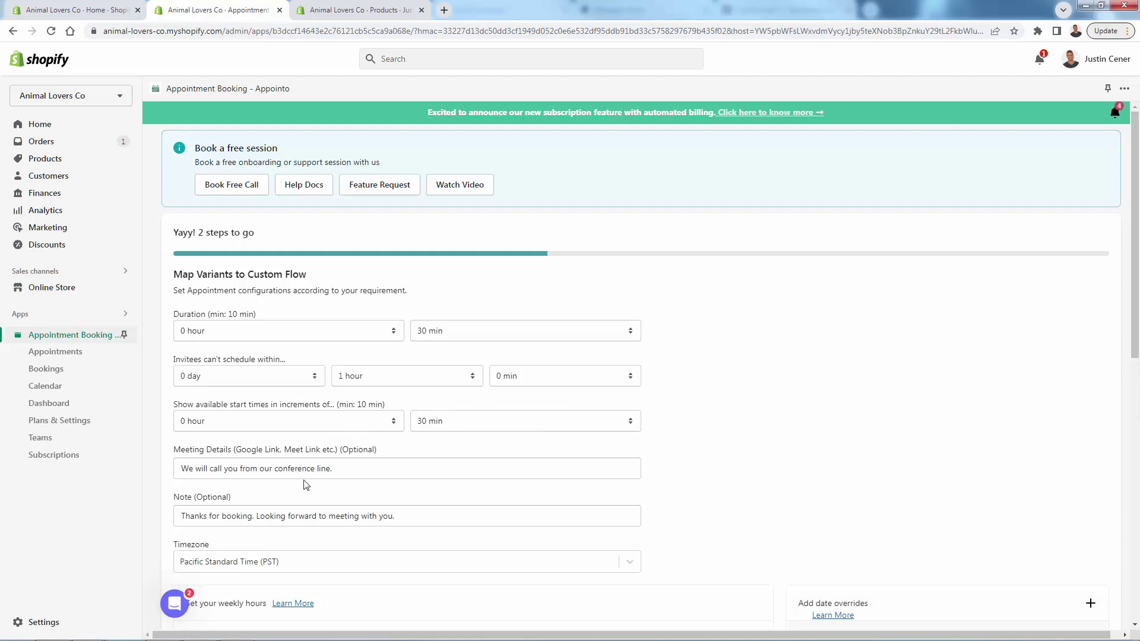
{"action": "triple_click", "coordinate": [256, 470]}
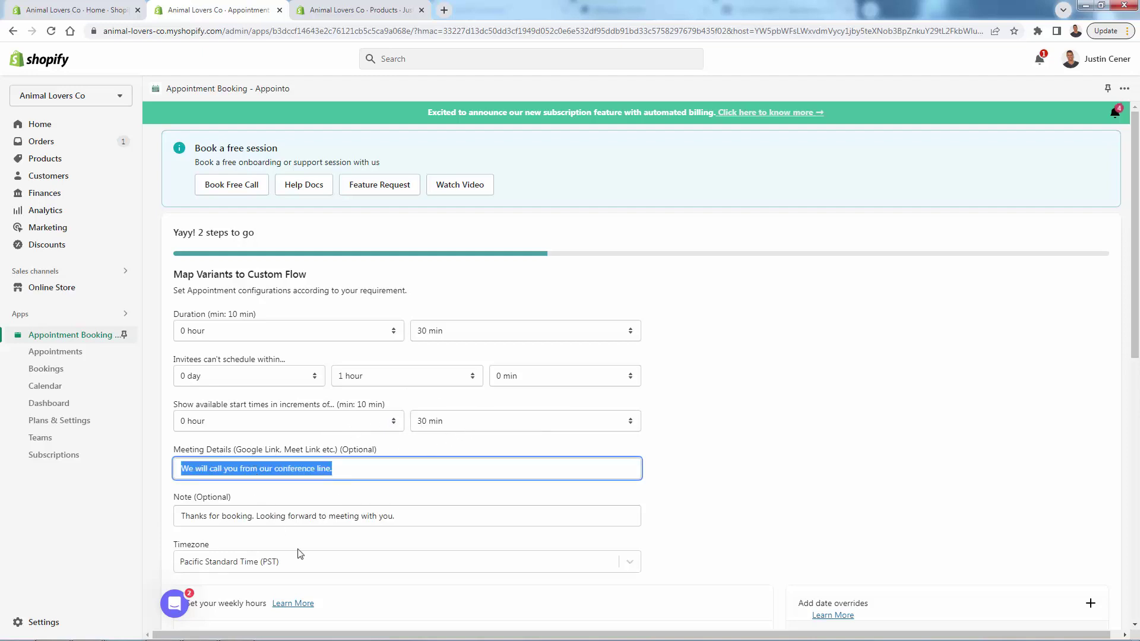
{"action": "triple_click", "coordinate": [310, 502]}
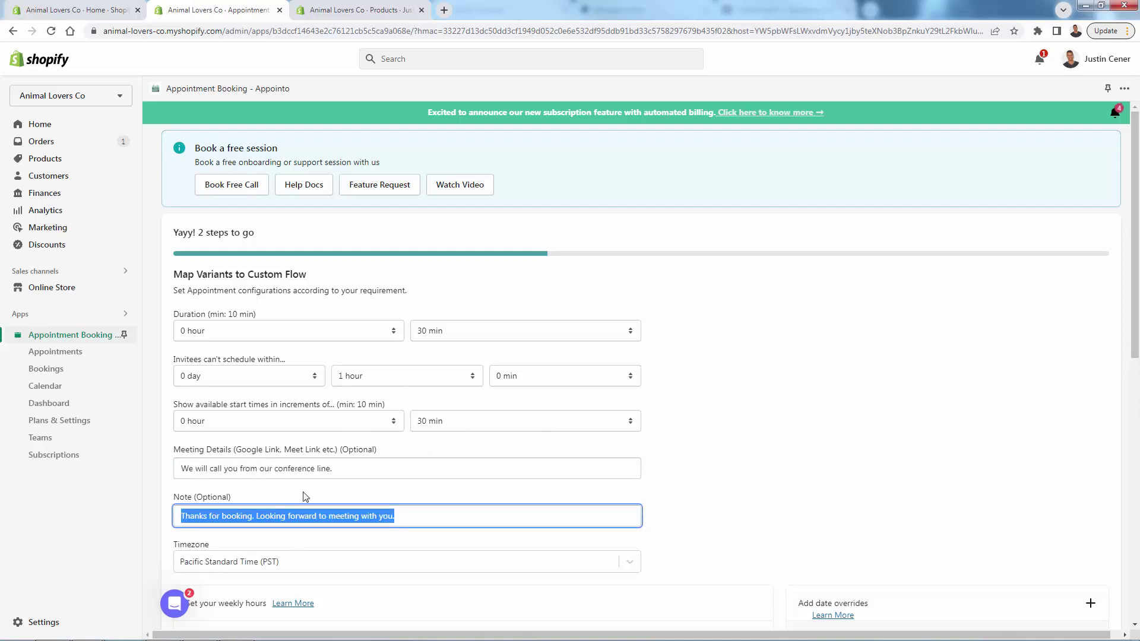
{"action": "scroll", "coordinate": [305, 496], "scroll_direction": "down", "scroll_amount": 1}
{"action": "left_click", "coordinate": [334, 458]}
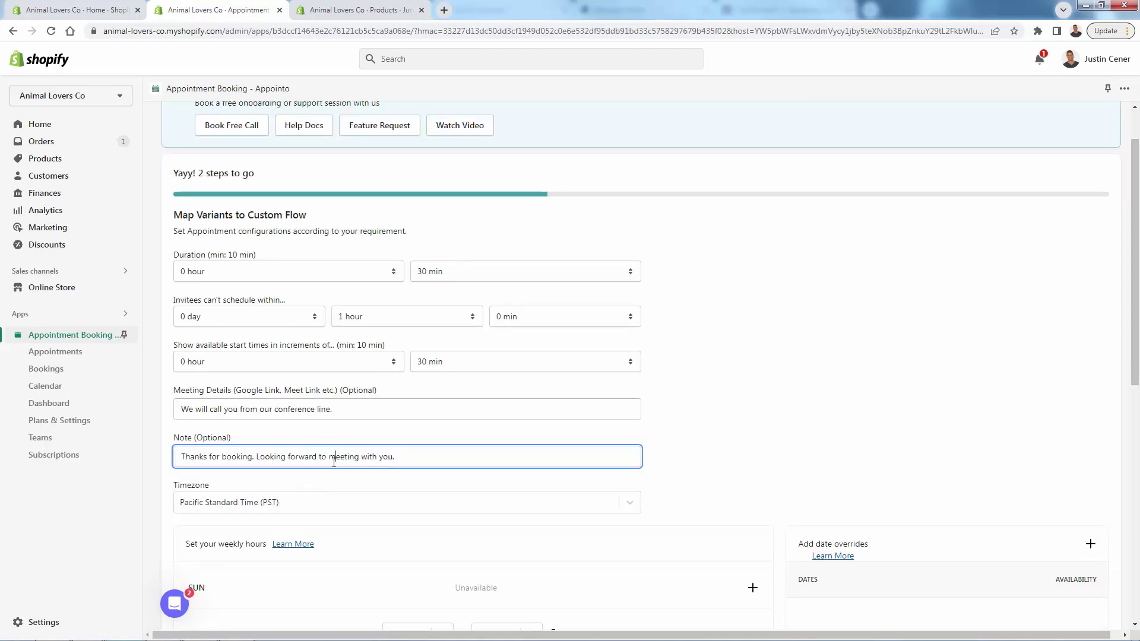
{"action": "scroll", "coordinate": [354, 418], "scroll_direction": "down", "scroll_amount": 2}
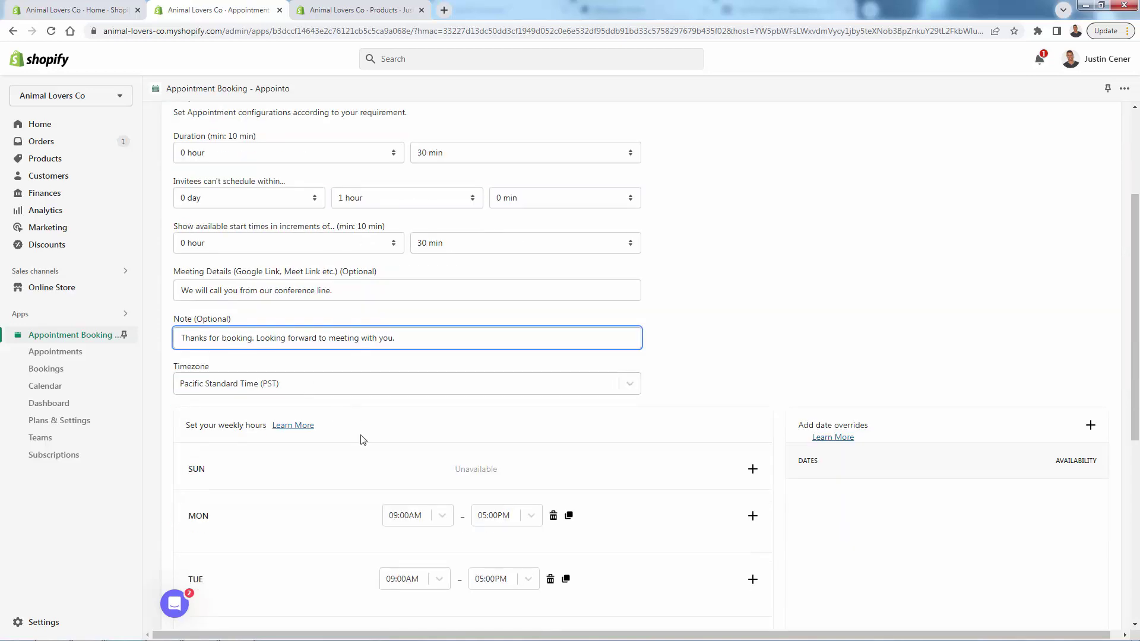
{"action": "scroll", "coordinate": [595, 415], "scroll_direction": "down", "scroll_amount": 5}
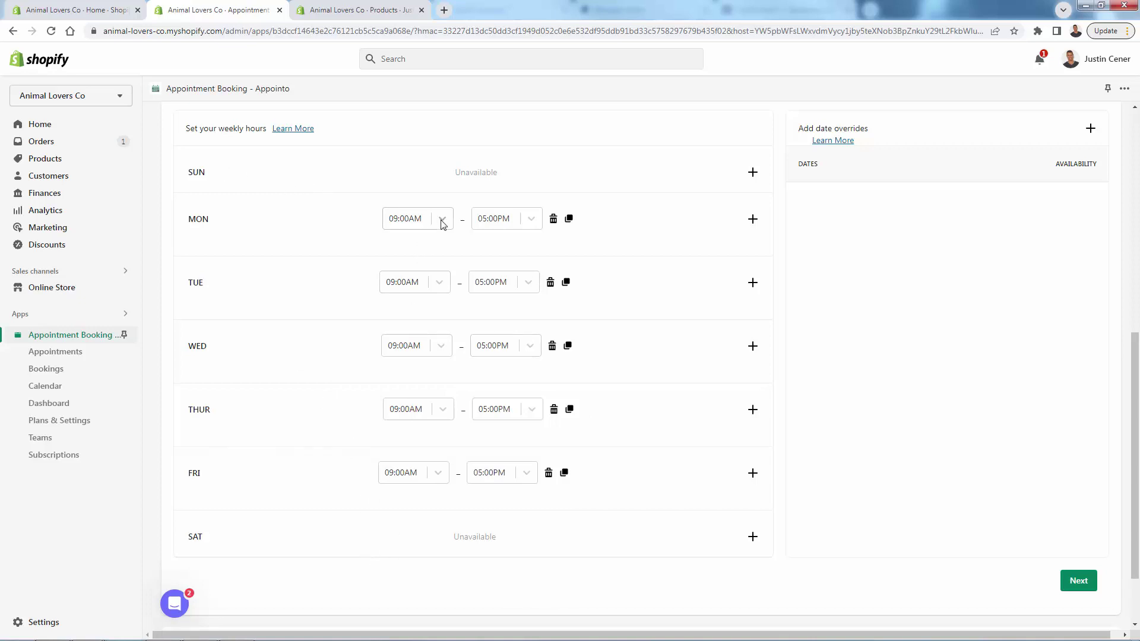
Step: Set Tuesday's hours to 07:15AM–11:45AM
{"action": "left_click", "coordinate": [443, 290]}
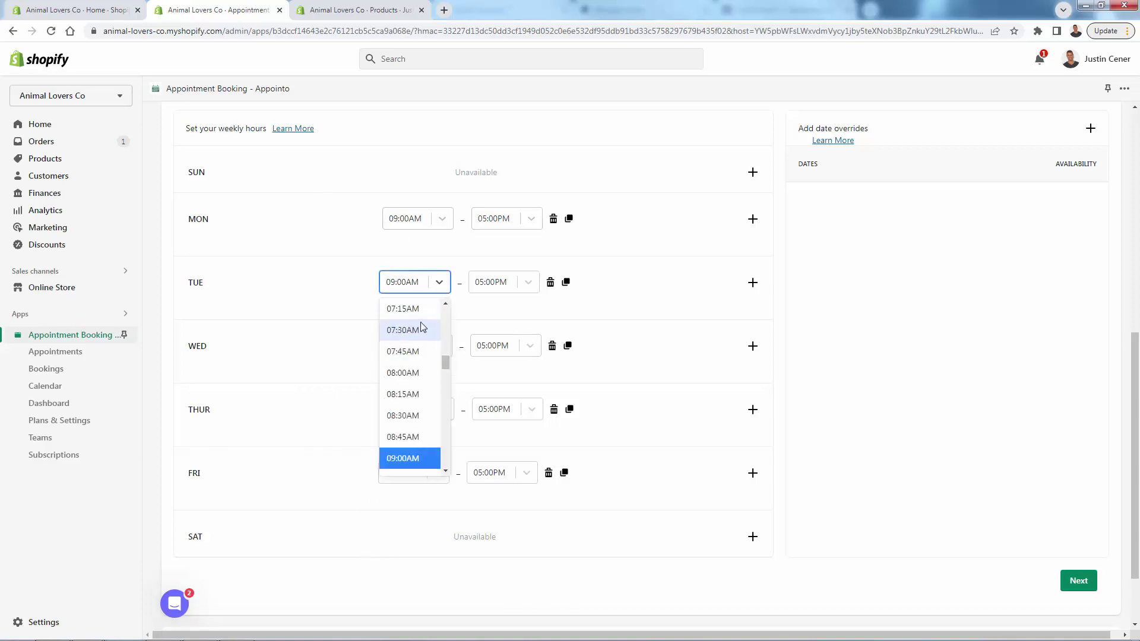
{"action": "left_click", "coordinate": [444, 307]}
{"action": "left_click", "coordinate": [529, 283]}
{"action": "scroll", "coordinate": [517, 416], "scroll_direction": "up", "scroll_amount": 6}
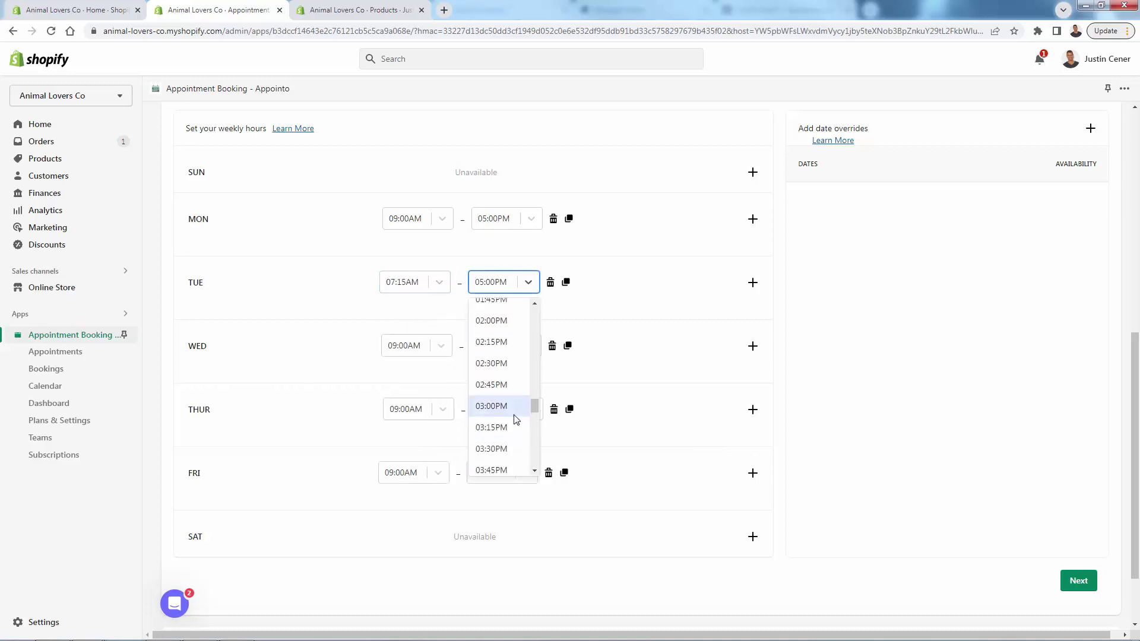
{"action": "scroll", "coordinate": [502, 326], "scroll_direction": "up", "scroll_amount": 2}
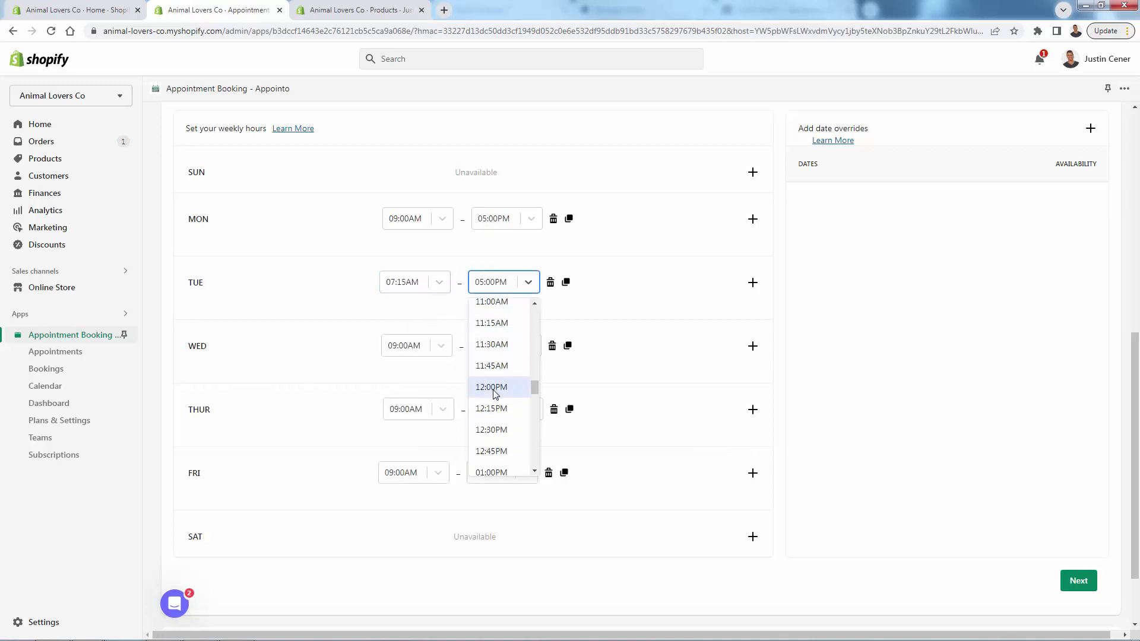
{"action": "left_click", "coordinate": [490, 369]}
Step: Set Thursday's hours to 04:30PM–08:00PM
{"action": "left_click", "coordinate": [415, 416]}
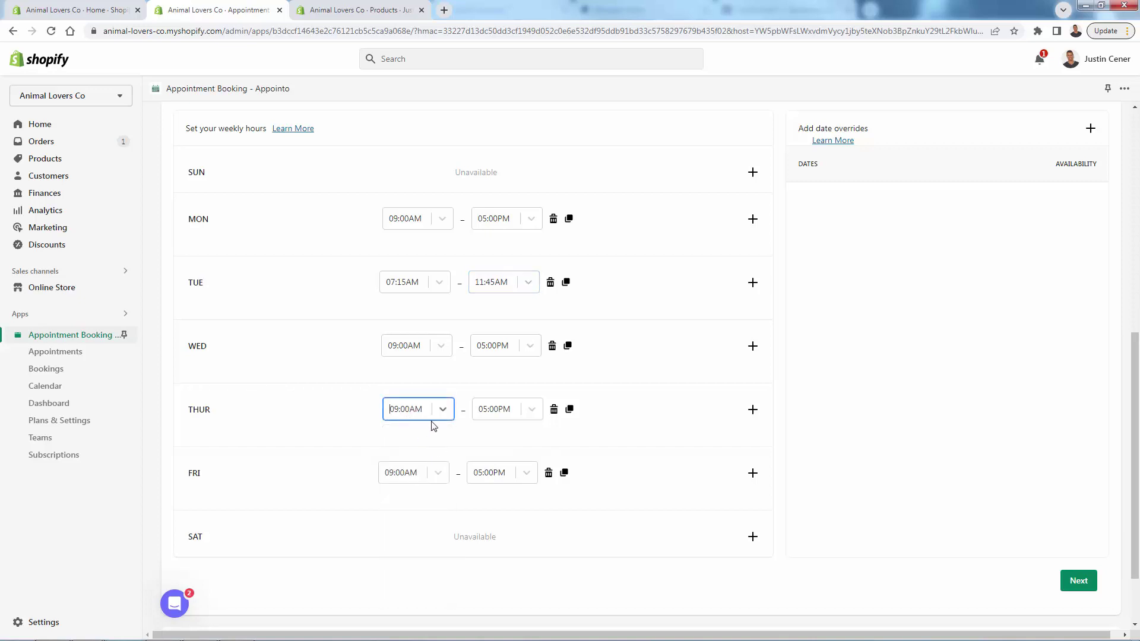
{"action": "left_click_drag", "start_coordinate": [452, 495], "coordinate": [451, 556]}
{"action": "left_click", "coordinate": [418, 504]}
{"action": "left_click", "coordinate": [505, 413]}
{"action": "scroll", "coordinate": [512, 506], "scroll_direction": "down", "scroll_amount": 5}
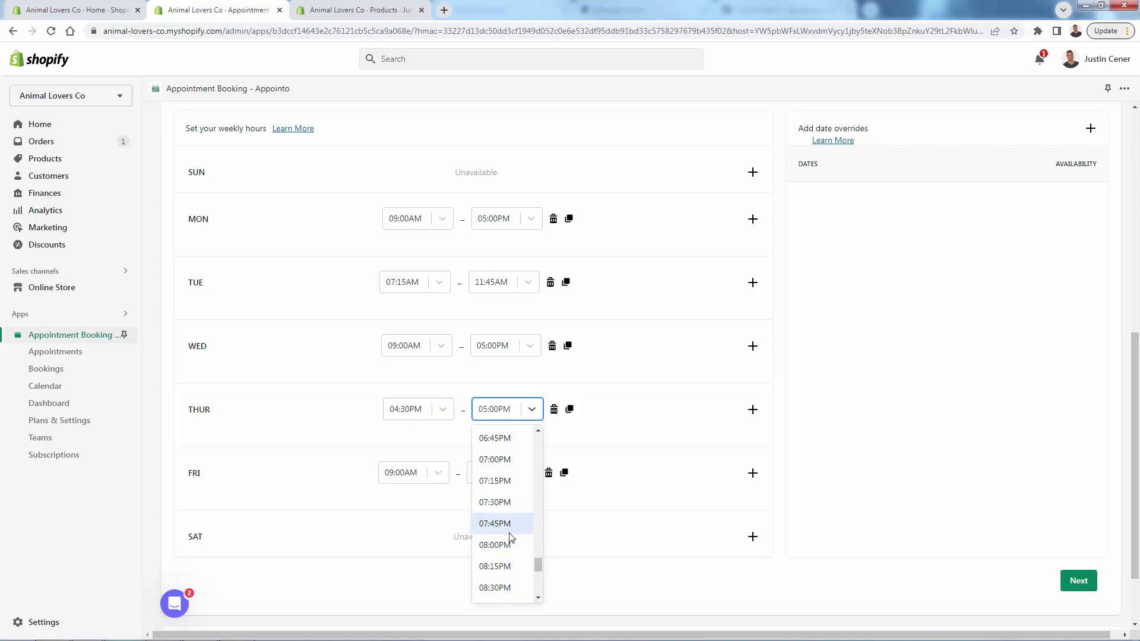
{"action": "left_click", "coordinate": [508, 547]}
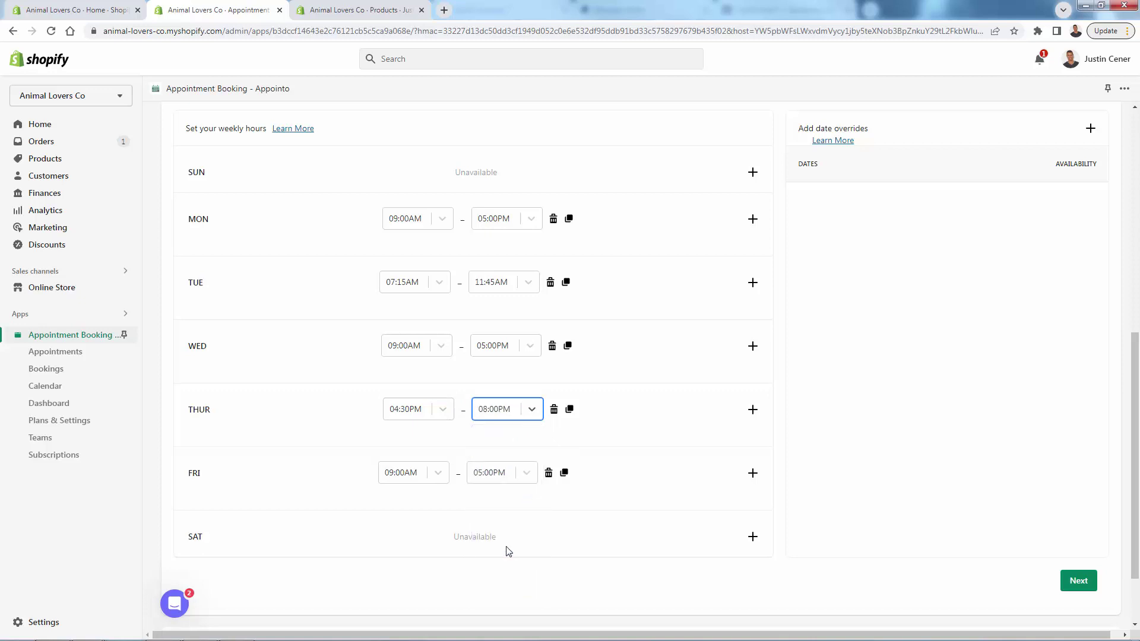
Step: Make Friday unavailable and close the Copy Hours to Other Days dialog without copying
{"action": "left_click", "coordinate": [549, 474]}
{"action": "left_click_drag", "start_coordinate": [414, 491], "coordinate": [522, 478]}
{"action": "left_click", "coordinate": [513, 488]}
{"action": "left_click", "coordinate": [752, 474]}
{"action": "left_click", "coordinate": [551, 475]}
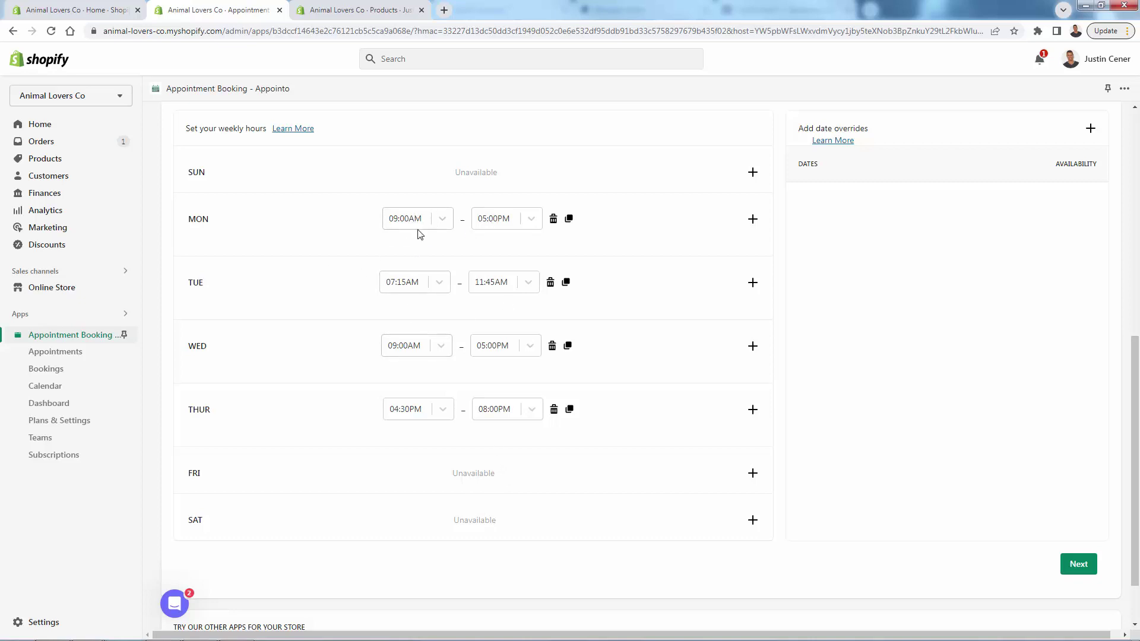
{"action": "left_click", "coordinate": [569, 219]}
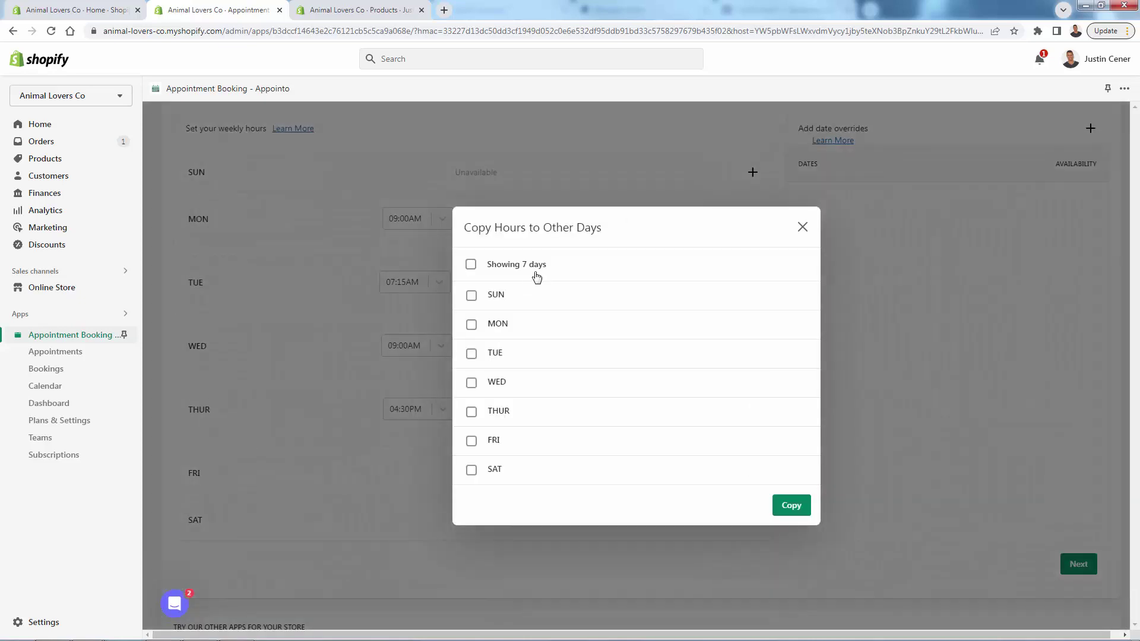
{"action": "left_click", "coordinate": [802, 227]}
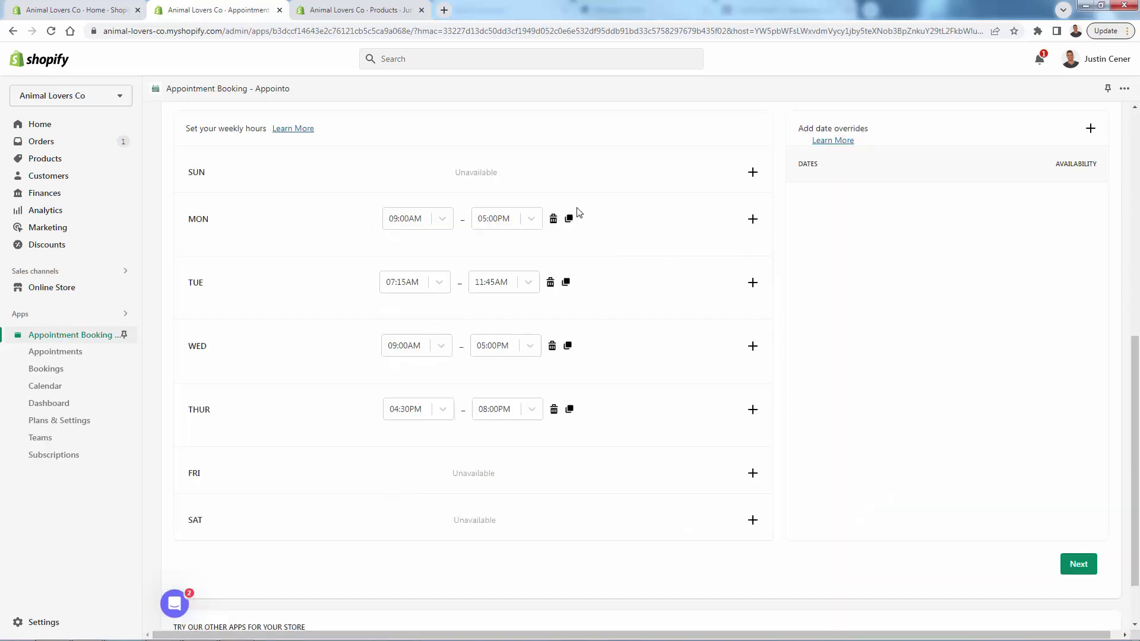
Step: Advance to the final Test Appointment Booking step and look over the page
{"action": "left_click", "coordinate": [1078, 565]}
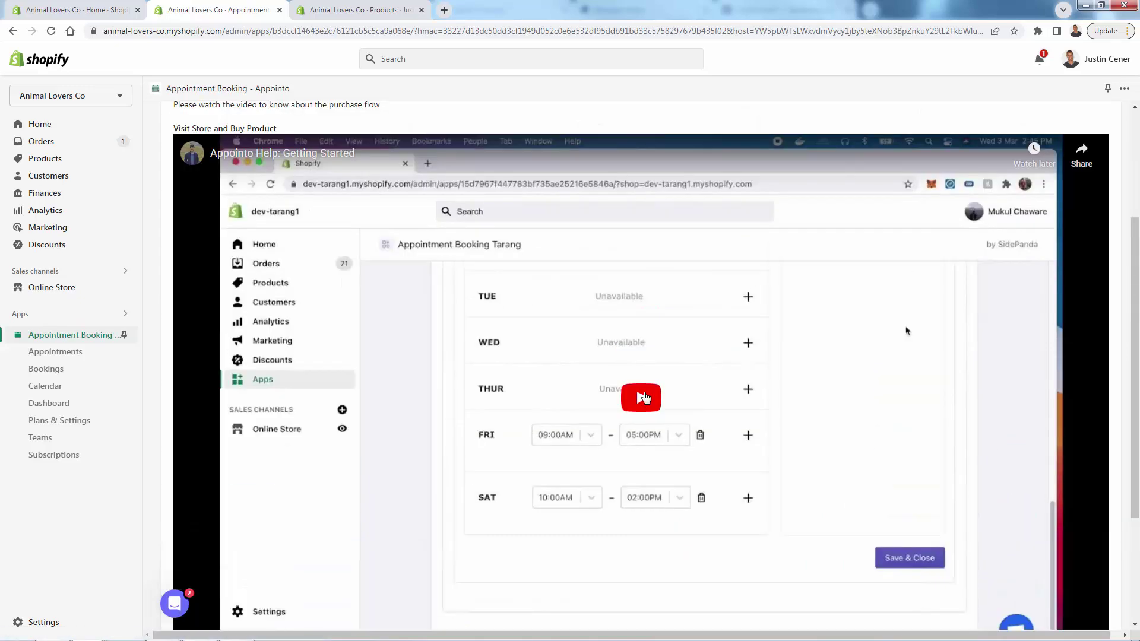
{"action": "scroll", "coordinate": [646, 398], "scroll_direction": "up", "scroll_amount": 2}
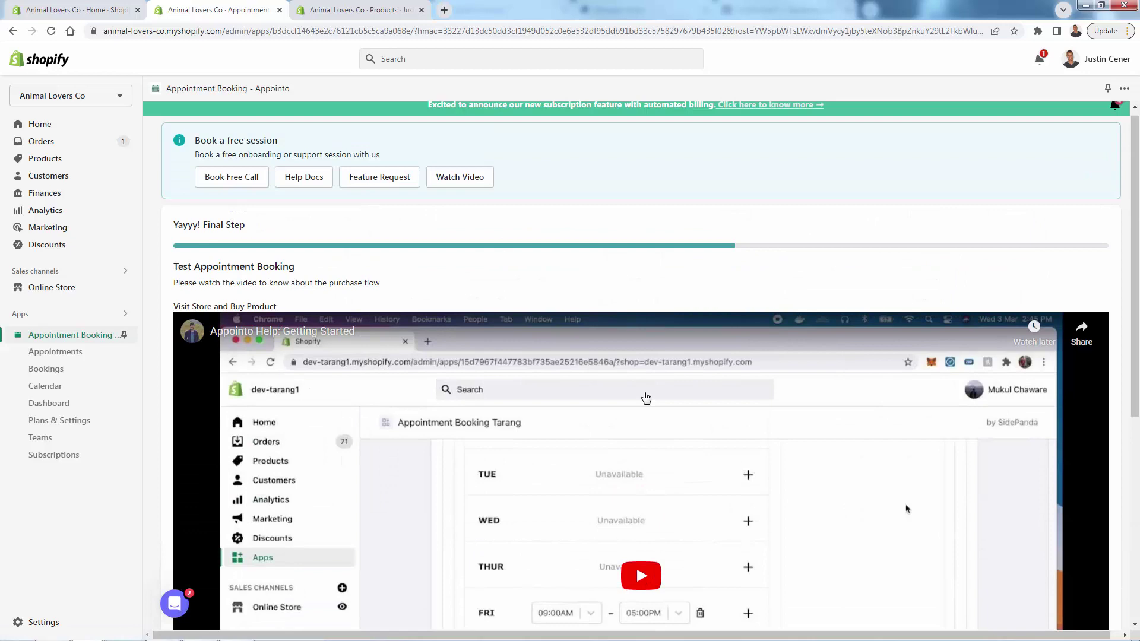
{"action": "scroll", "coordinate": [646, 398], "scroll_direction": "down", "scroll_amount": 2}
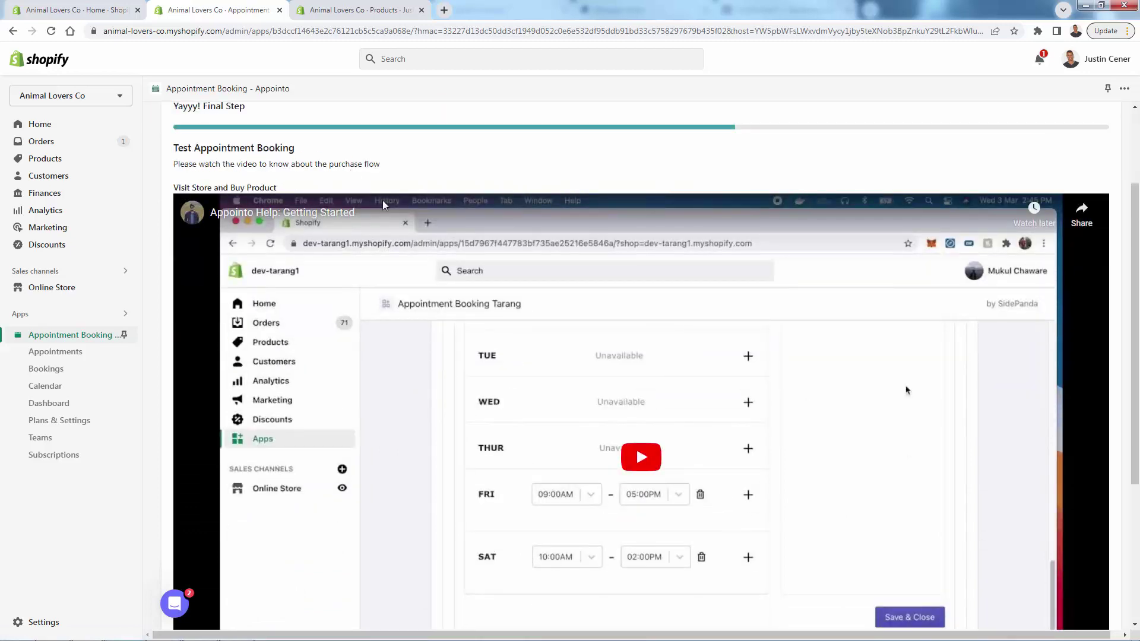
{"action": "scroll", "coordinate": [383, 205], "scroll_direction": "down", "scroll_amount": 2}
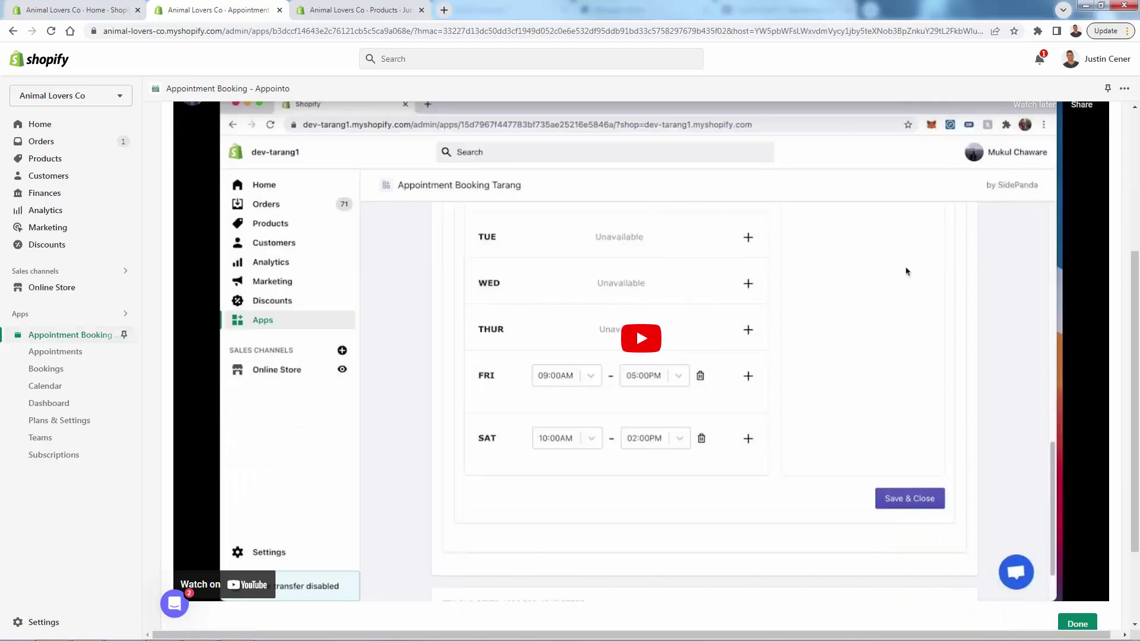
{"action": "scroll", "coordinate": [161, 466], "scroll_direction": "up", "scroll_amount": 4}
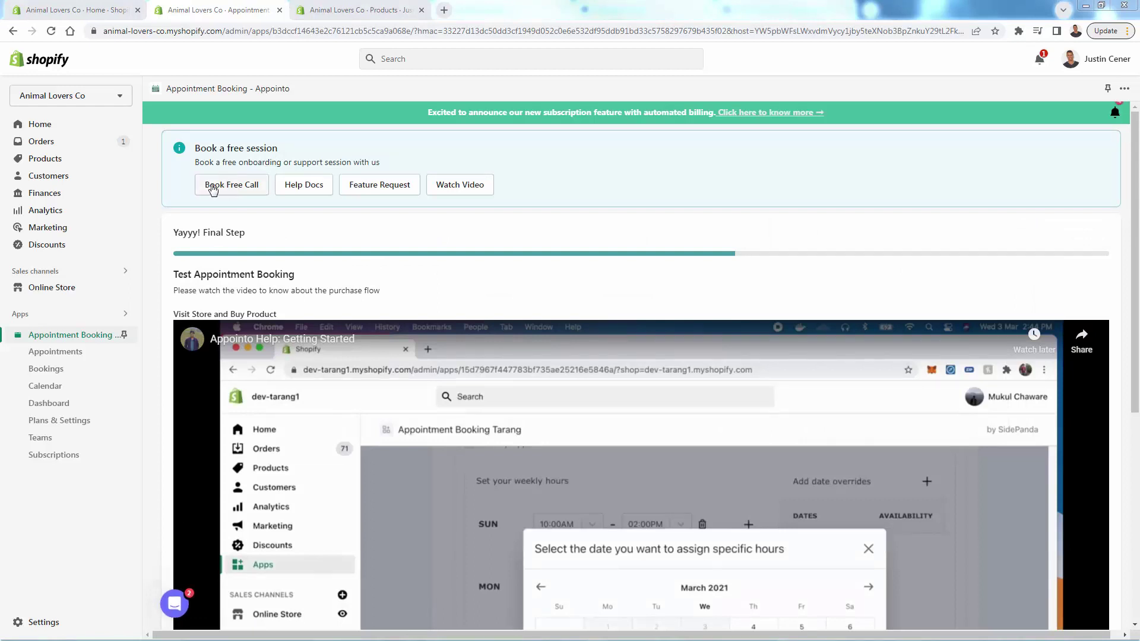
Step: Open the Appointo Overview help article from Help Docs, then return to the app tab
{"action": "left_click", "coordinate": [302, 185]}
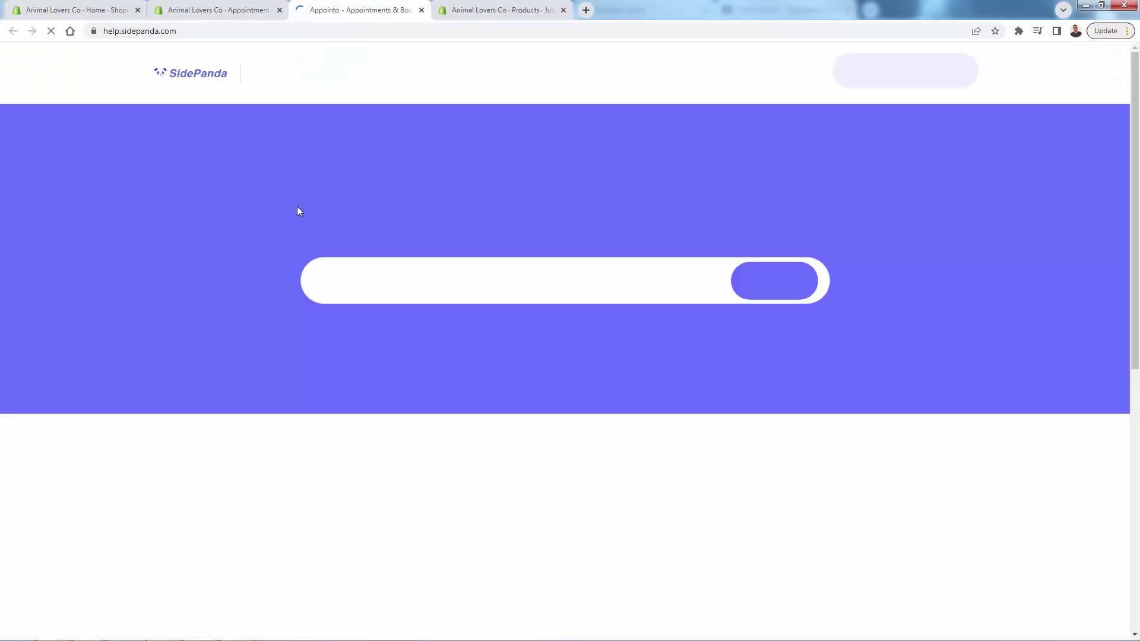
{"action": "scroll", "coordinate": [326, 297], "scroll_direction": "down", "scroll_amount": 3}
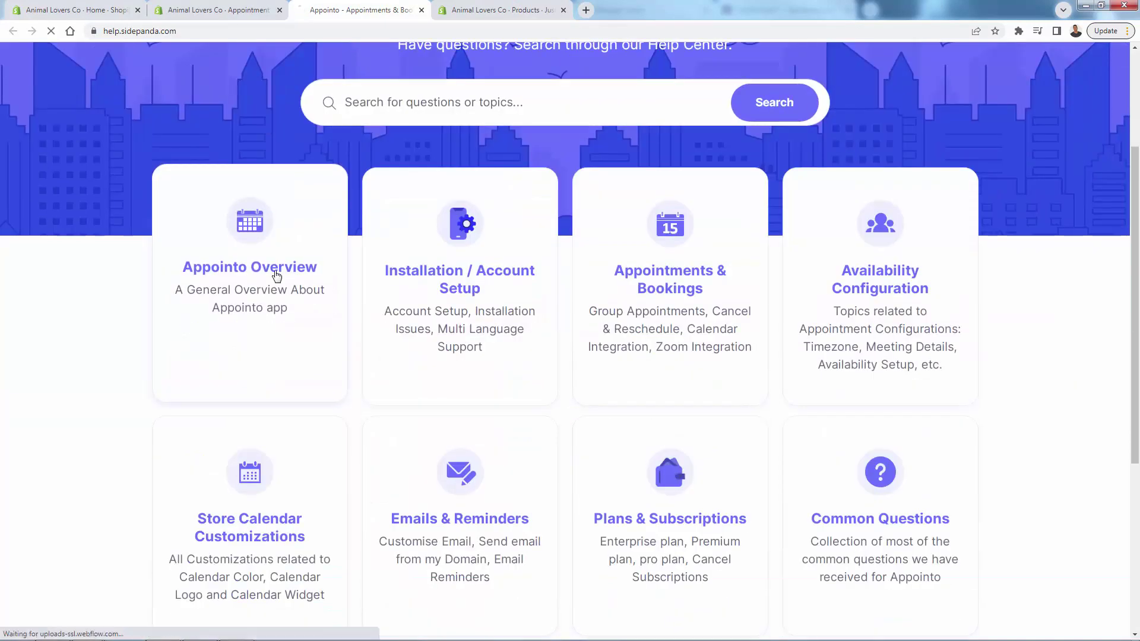
{"action": "left_click", "coordinate": [276, 268]}
{"action": "left_click", "coordinate": [214, 10]}
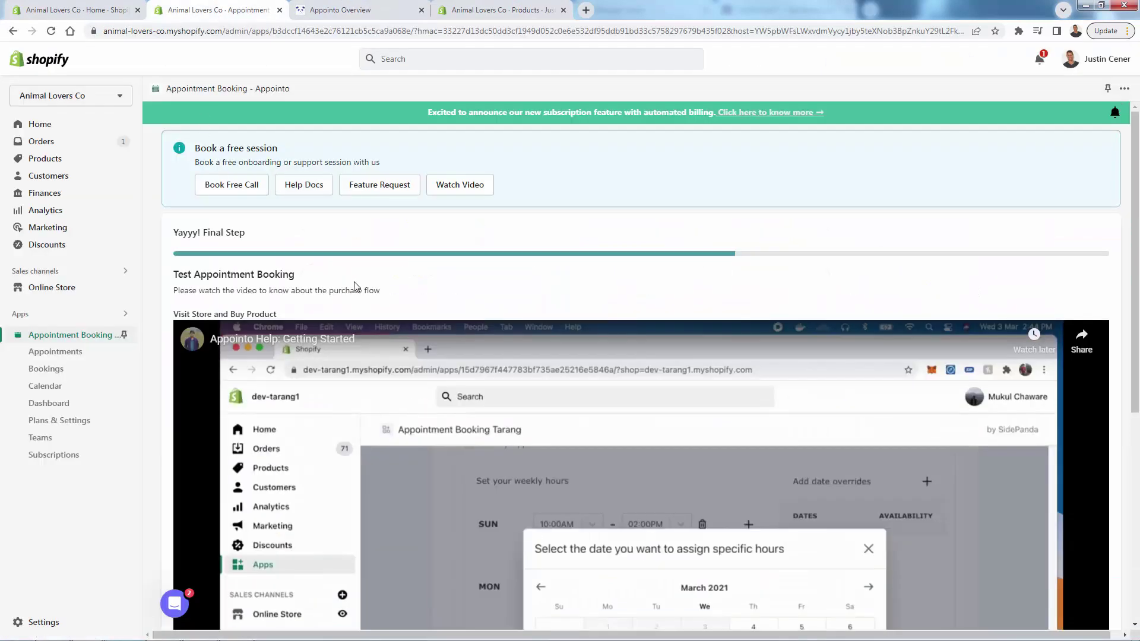
{"action": "left_click_drag", "start_coordinate": [222, 274], "coordinate": [228, 274]}
{"action": "left_click", "coordinate": [61, 359]}
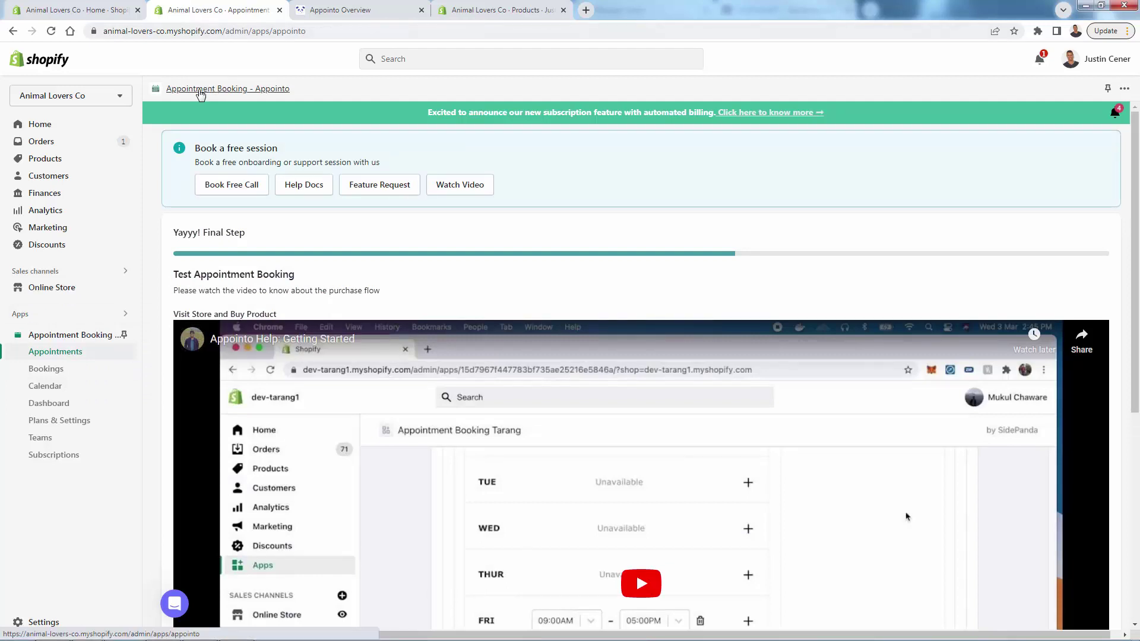
Step: Reload the app to its Appointments list and cancel the Add Products to Appointo picker
{"action": "left_click", "coordinate": [200, 90]}
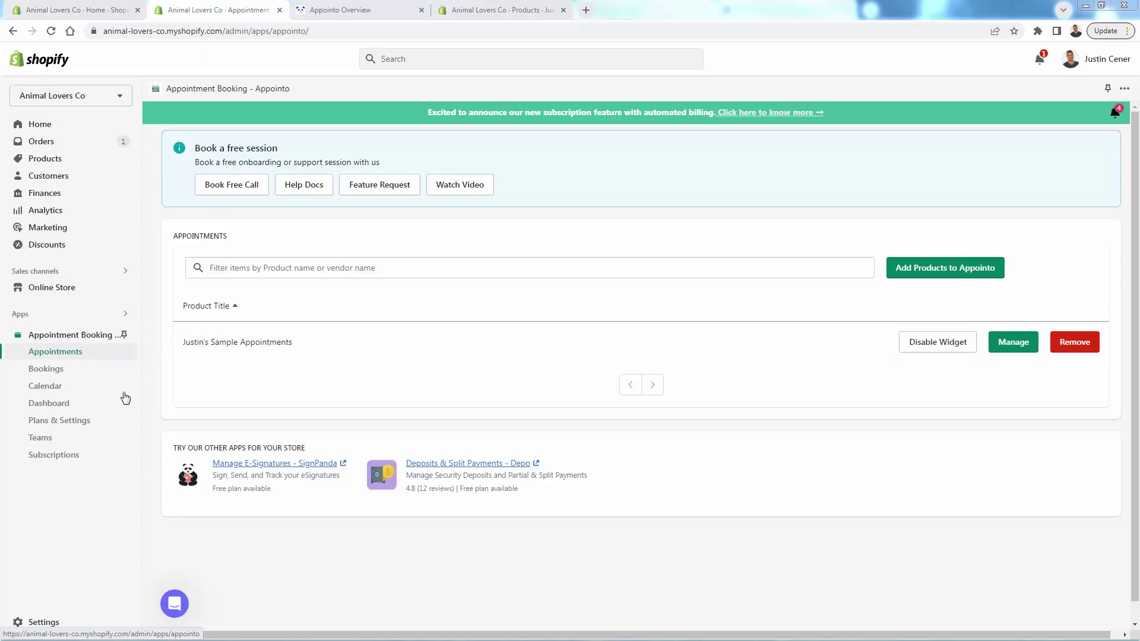
{"action": "left_click", "coordinate": [968, 284]}
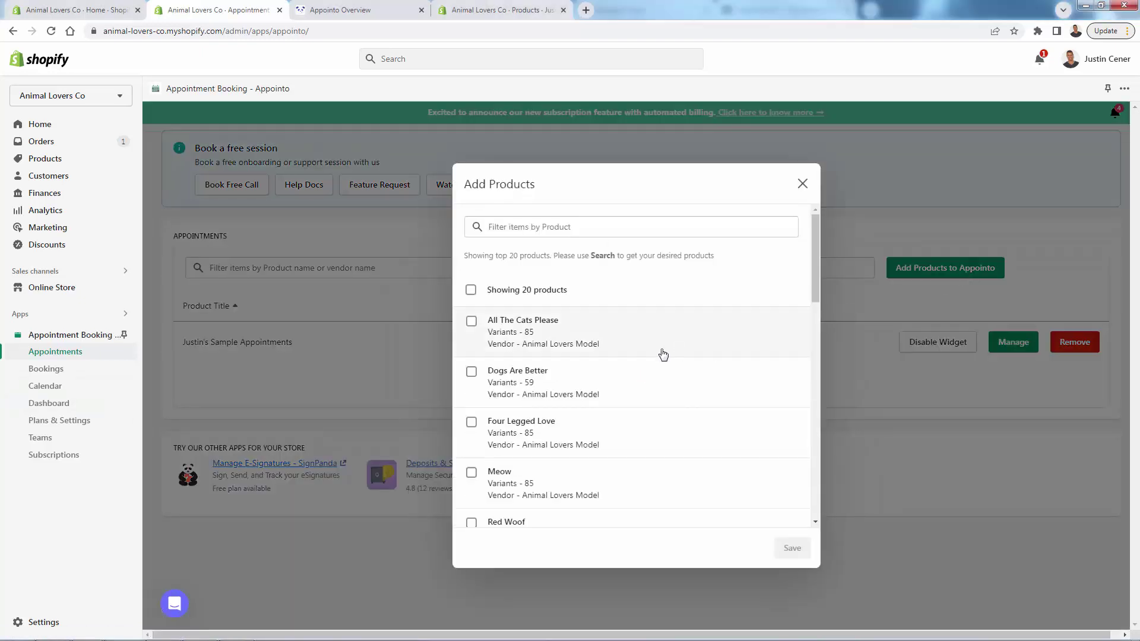
{"action": "left_click", "coordinate": [803, 184]}
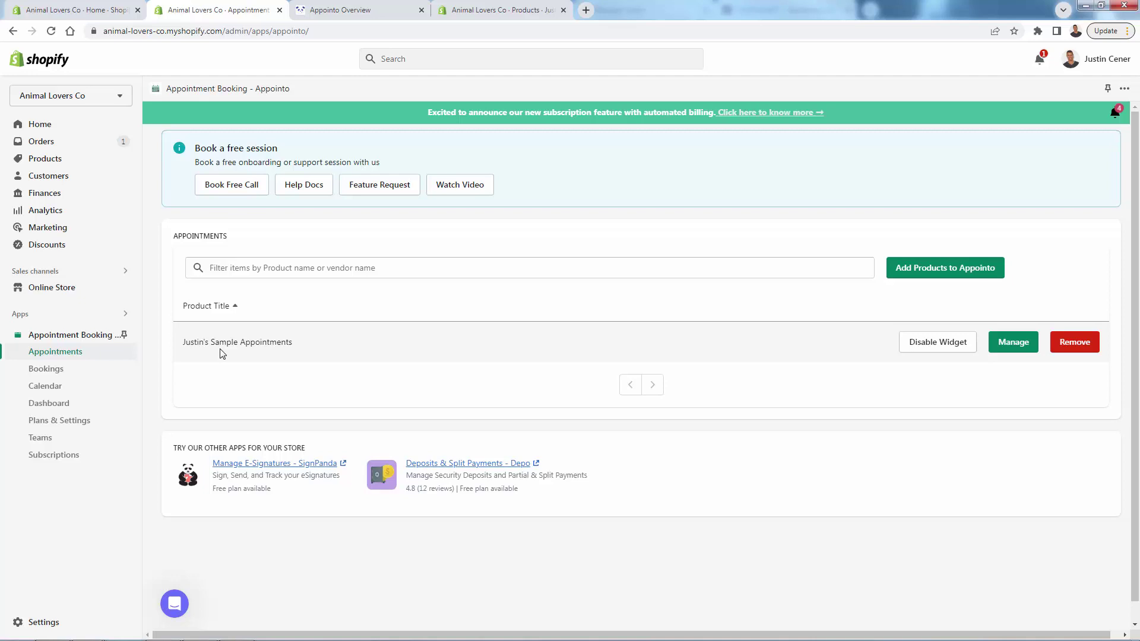
Step: Switch to the sample appointments product page
{"action": "left_click_drag", "start_coordinate": [198, 353], "coordinate": [291, 342]}
{"action": "left_click", "coordinate": [291, 342]}
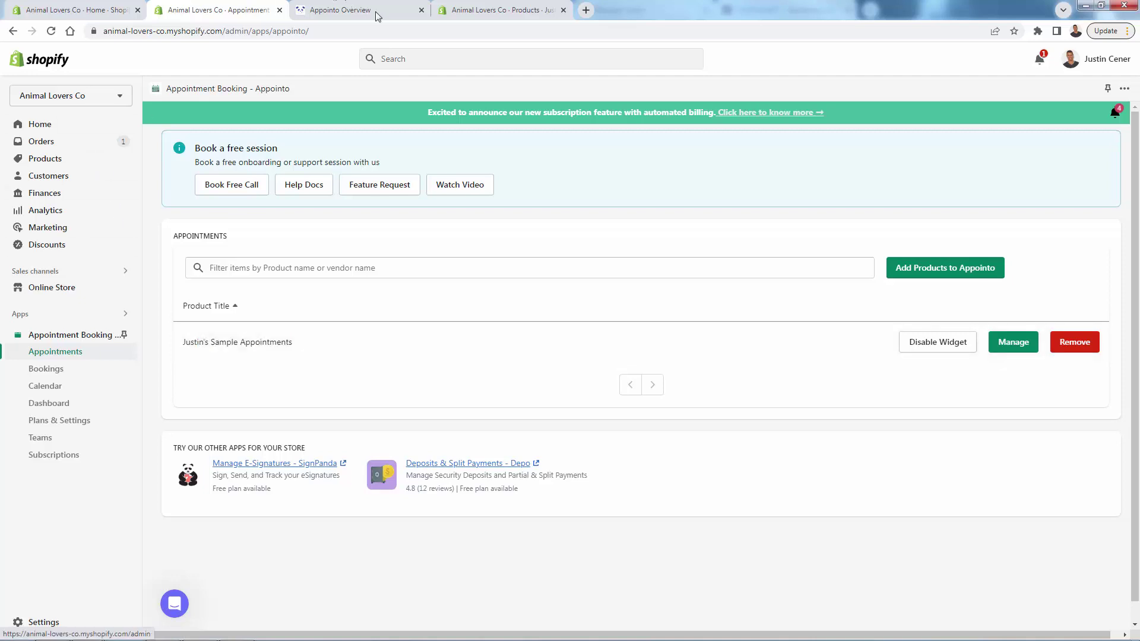
{"action": "key", "text": "ctrl+Tab"}
{"action": "key", "text": "ctrl+Tab"}
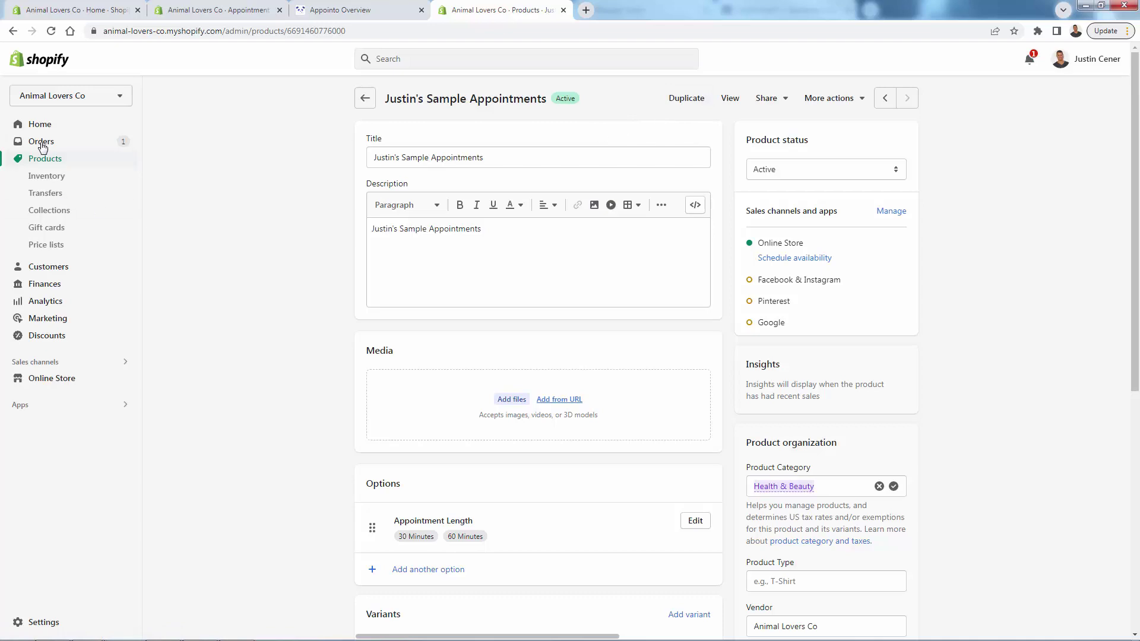
Step: Check the sample product's 30 Minutes and 60 Minutes variants, then go back to the Appointo product list
{"action": "scroll", "coordinate": [321, 341], "scroll_direction": "down", "scroll_amount": 5}
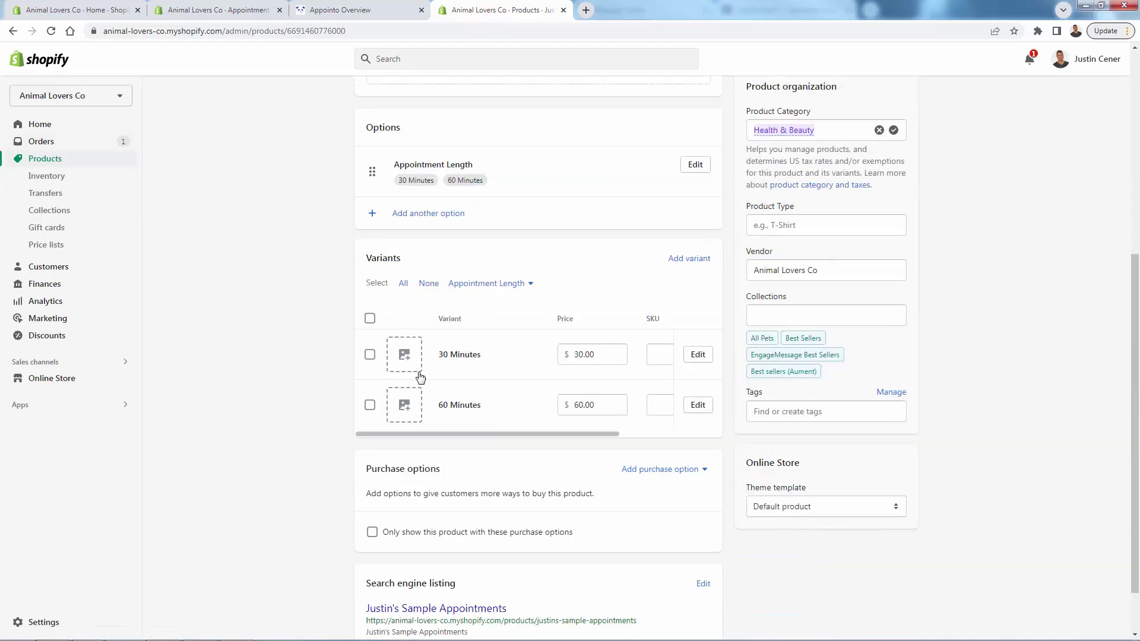
{"action": "scroll", "coordinate": [489, 386], "scroll_direction": "up", "scroll_amount": 10}
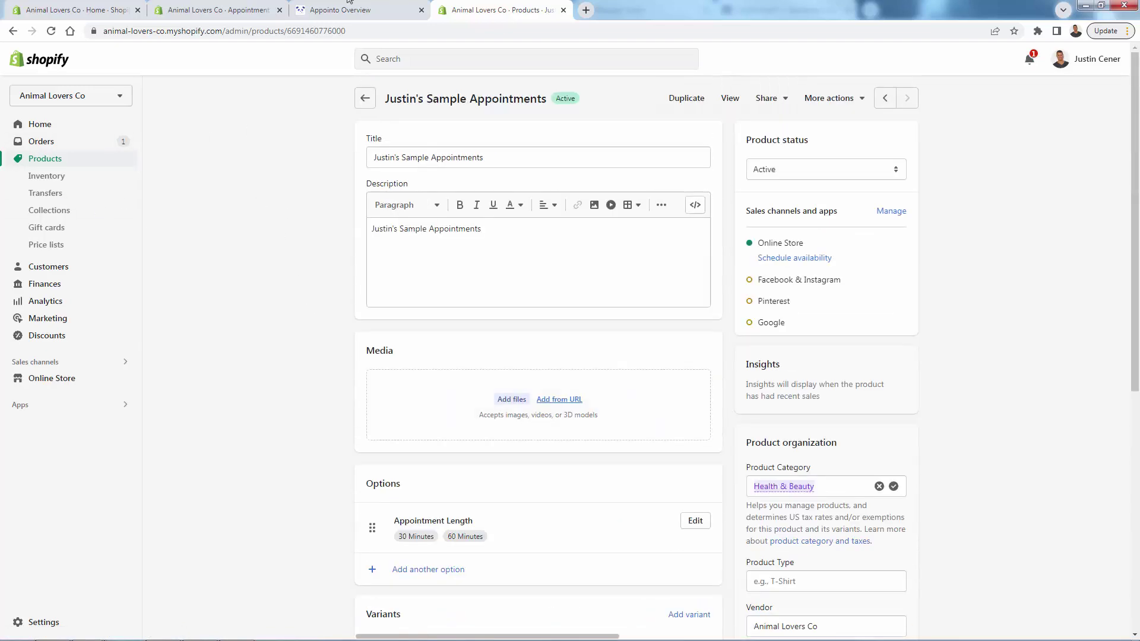
{"action": "left_click", "coordinate": [350, 8]}
{"action": "left_click", "coordinate": [239, 9]}
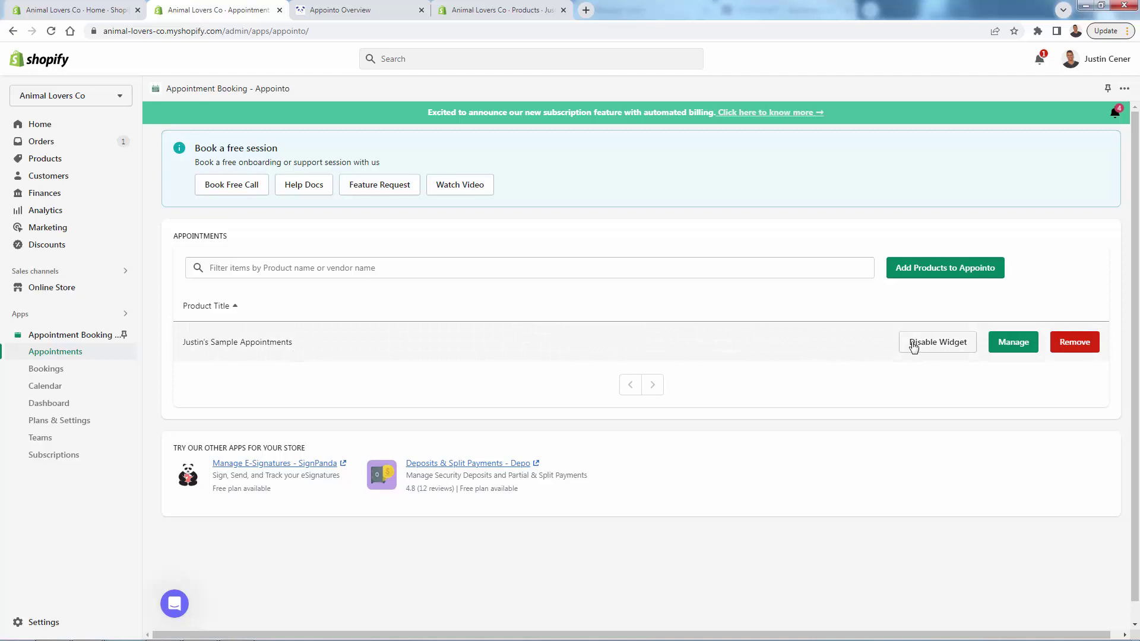
Step: Open the sample product's booking settings and review the 60 Minutes and 30 Minutes variants
{"action": "left_click", "coordinate": [1012, 342]}
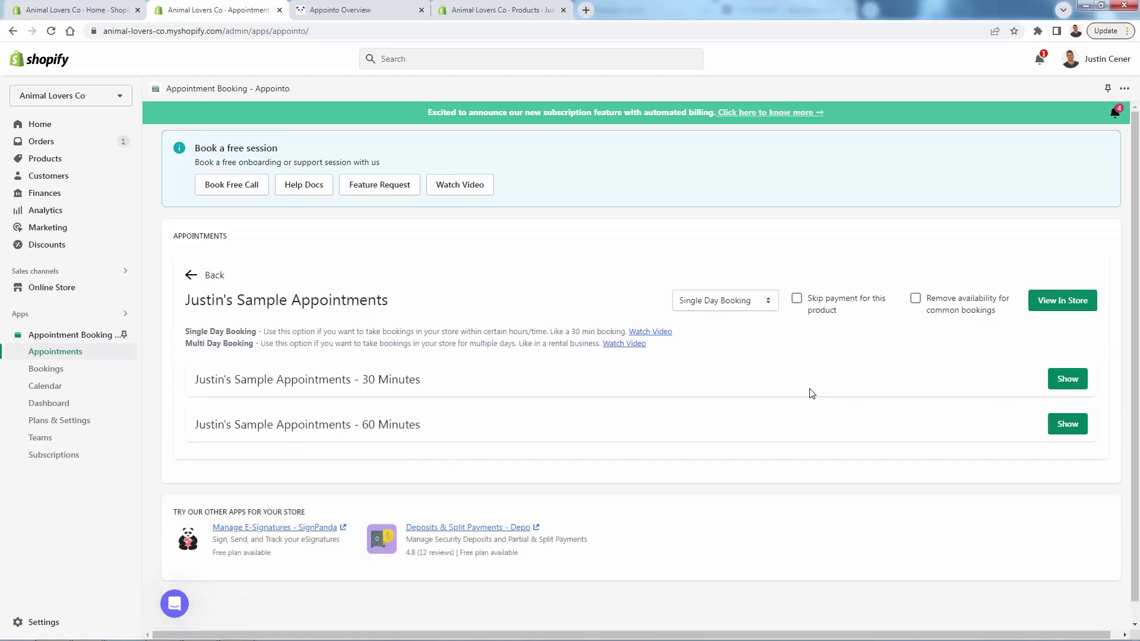
{"action": "left_click", "coordinate": [1068, 424]}
{"action": "scroll", "coordinate": [617, 363], "scroll_direction": "down", "scroll_amount": 1}
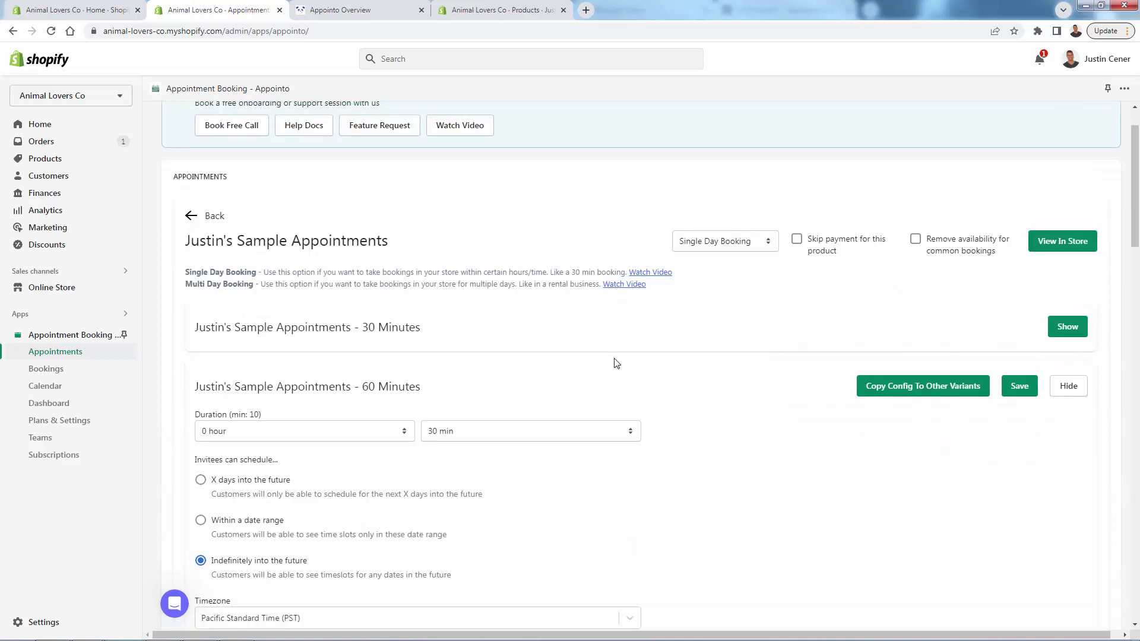
{"action": "scroll", "coordinate": [617, 364], "scroll_direction": "down", "scroll_amount": 1}
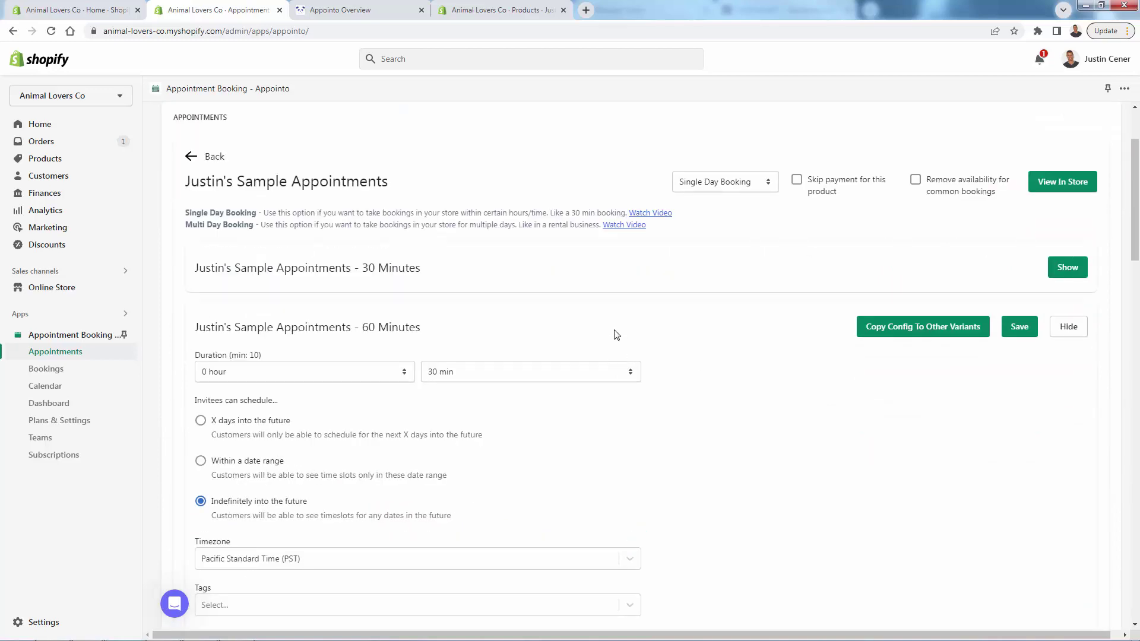
{"action": "left_click", "coordinate": [1067, 267]}
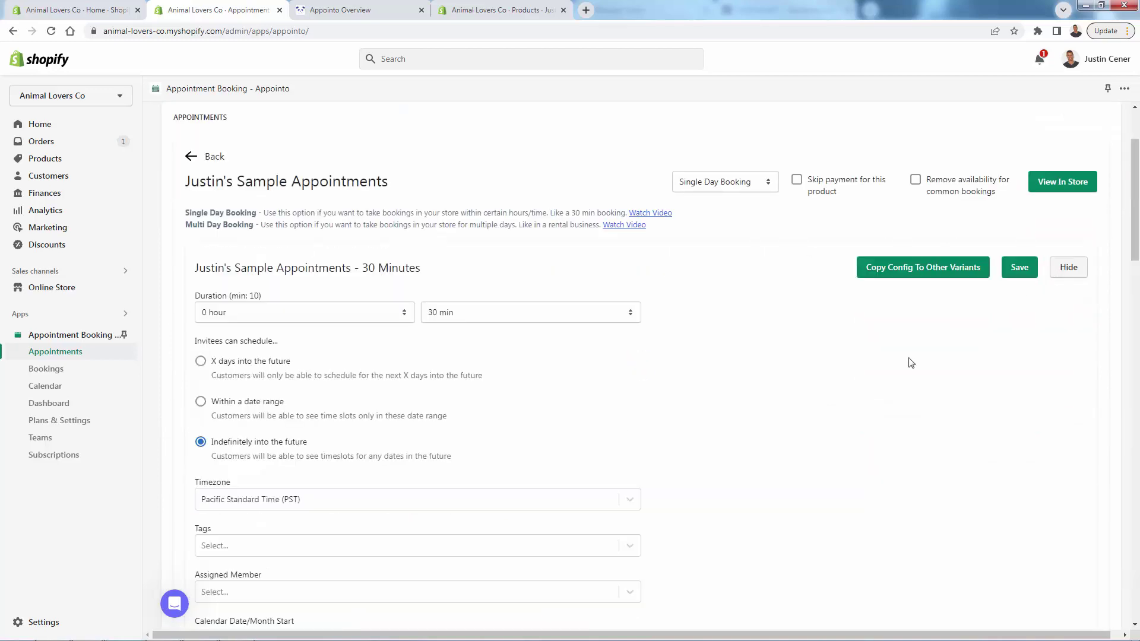
{"action": "scroll", "coordinate": [748, 433], "scroll_direction": "down", "scroll_amount": 3}
{"action": "scroll", "coordinate": [750, 435], "scroll_direction": "up", "scroll_amount": 3}
{"action": "scroll", "coordinate": [389, 349], "scroll_direction": "down", "scroll_amount": 9}
{"action": "scroll", "coordinate": [452, 406], "scroll_direction": "down", "scroll_amount": 2}
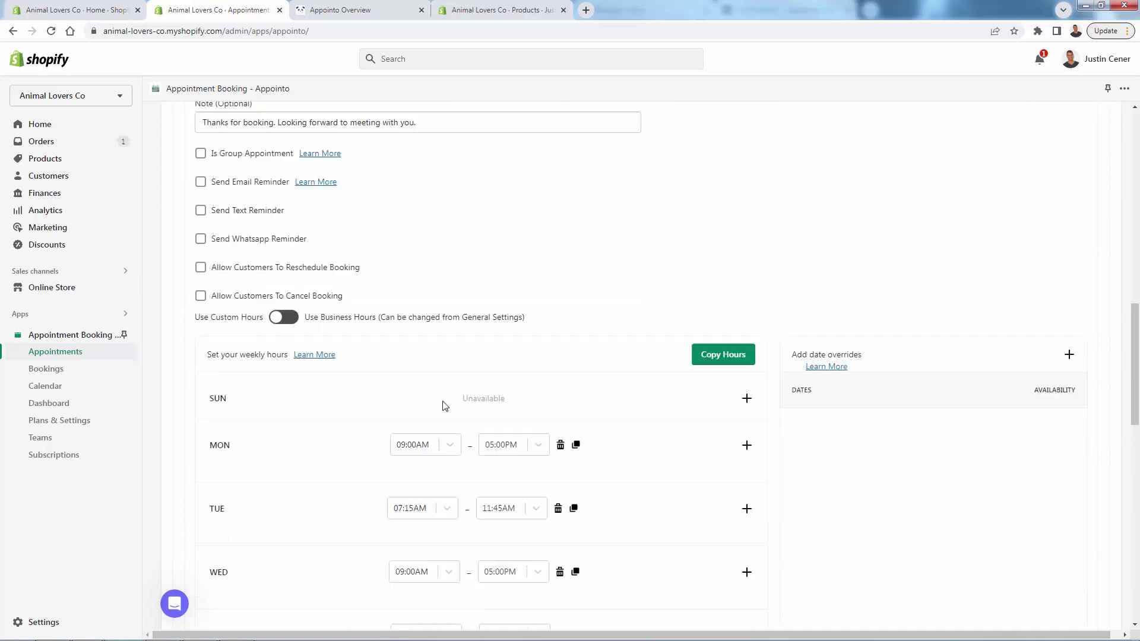
{"action": "scroll", "coordinate": [456, 406], "scroll_direction": "up", "scroll_amount": 10}
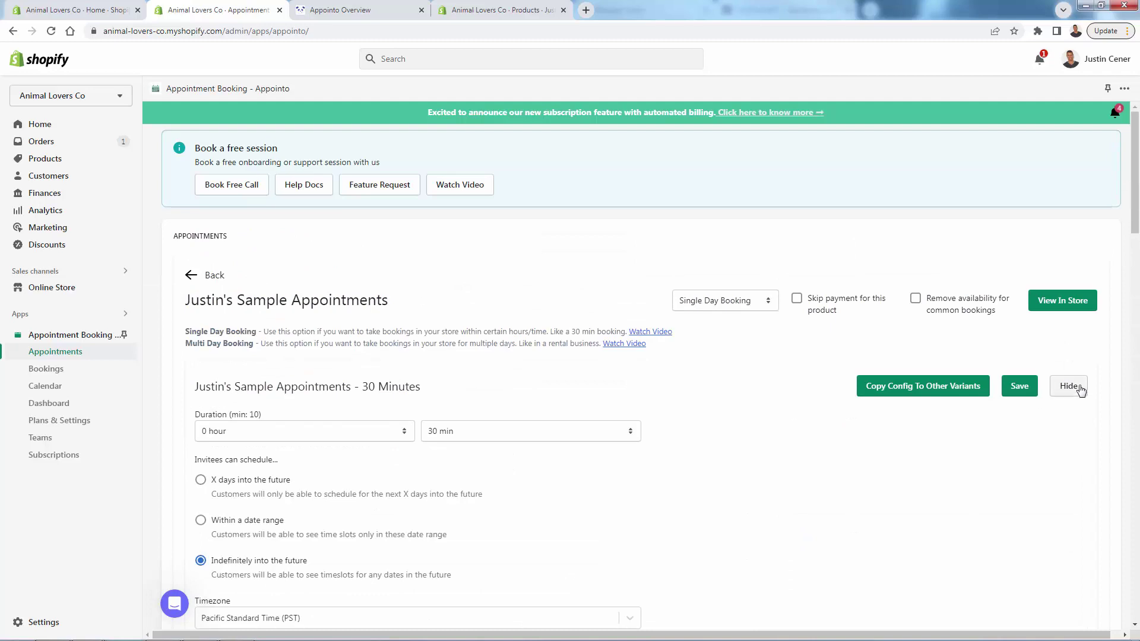
{"action": "left_click", "coordinate": [1076, 387]}
Step: Set the 60 Minutes variant's duration to 1 hour 0 min
{"action": "left_click", "coordinate": [1067, 424]}
{"action": "scroll", "coordinate": [501, 435], "scroll_direction": "down", "scroll_amount": 4}
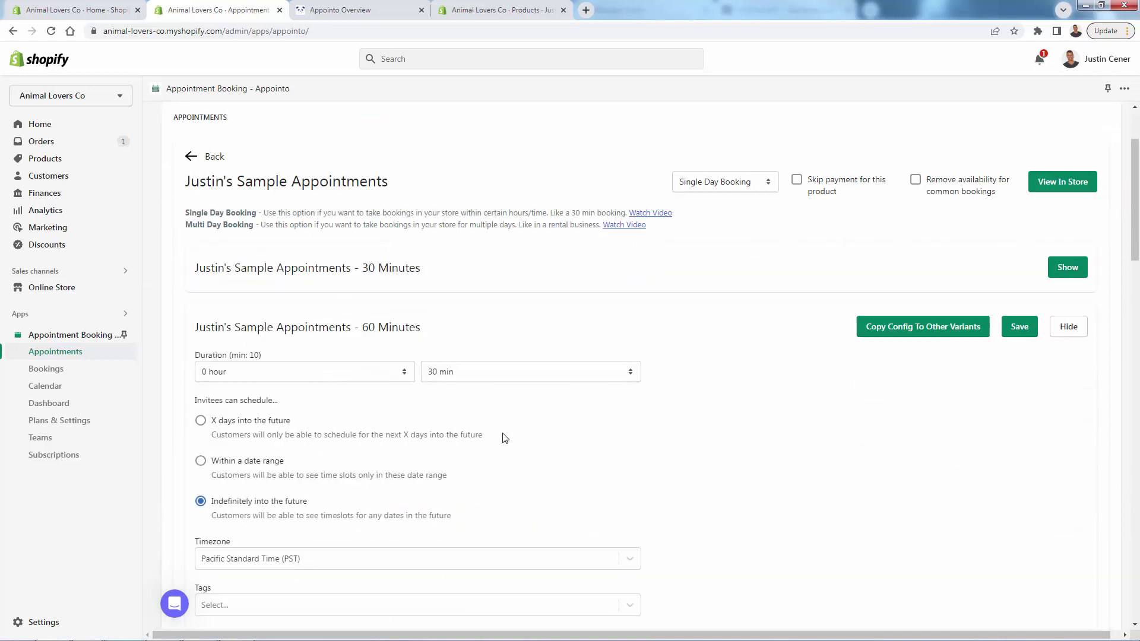
{"action": "left_click", "coordinate": [484, 253]}
{"action": "scroll", "coordinate": [483, 389], "scroll_direction": "down", "scroll_amount": 3}
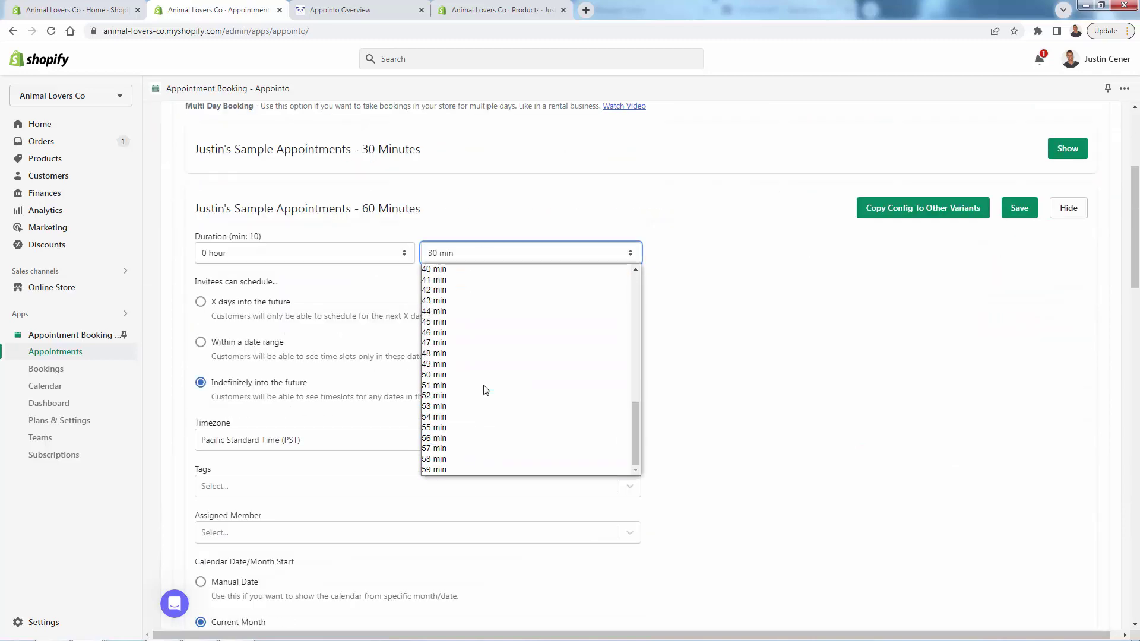
{"action": "left_click_drag", "start_coordinate": [636, 440], "coordinate": [636, 260]}
{"action": "left_click", "coordinate": [478, 269]}
{"action": "left_click", "coordinate": [374, 259]}
{"action": "left_click", "coordinate": [360, 282]}
Step: Review the 60 Minutes variant's scheduling window and weekday hours, then return to the product list
{"action": "scroll", "coordinate": [383, 419], "scroll_direction": "down", "scroll_amount": 2}
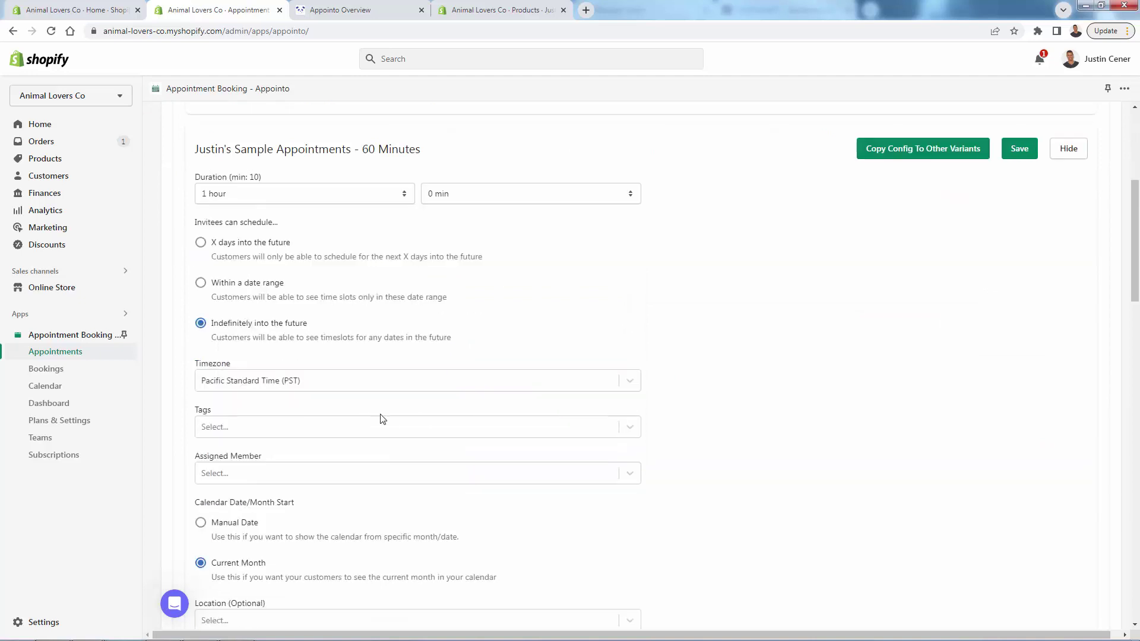
{"action": "scroll", "coordinate": [583, 392], "scroll_direction": "up", "scroll_amount": 4}
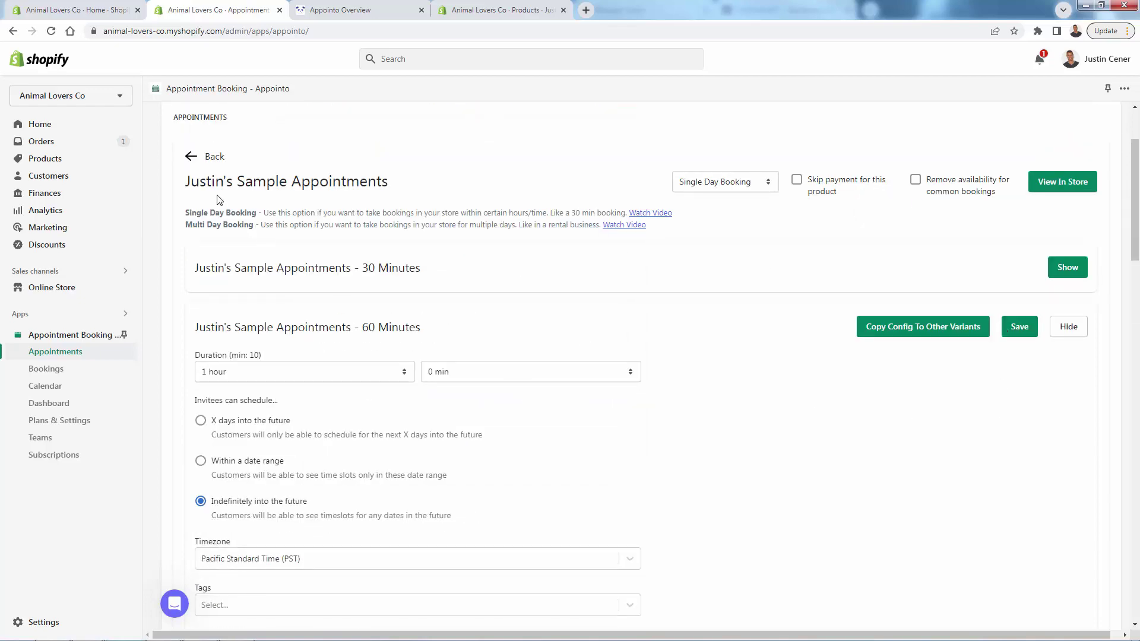
{"action": "scroll", "coordinate": [461, 357], "scroll_direction": "down", "scroll_amount": 14}
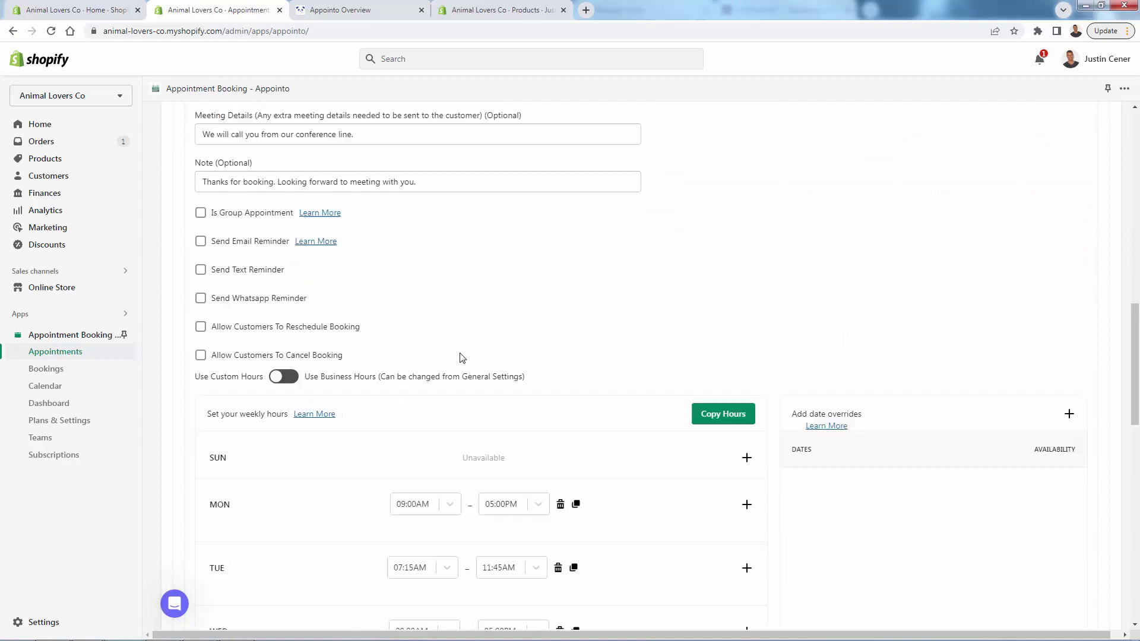
{"action": "scroll", "coordinate": [509, 476], "scroll_direction": "up", "scroll_amount": 6}
{"action": "scroll", "coordinate": [508, 476], "scroll_direction": "up", "scroll_amount": 10}
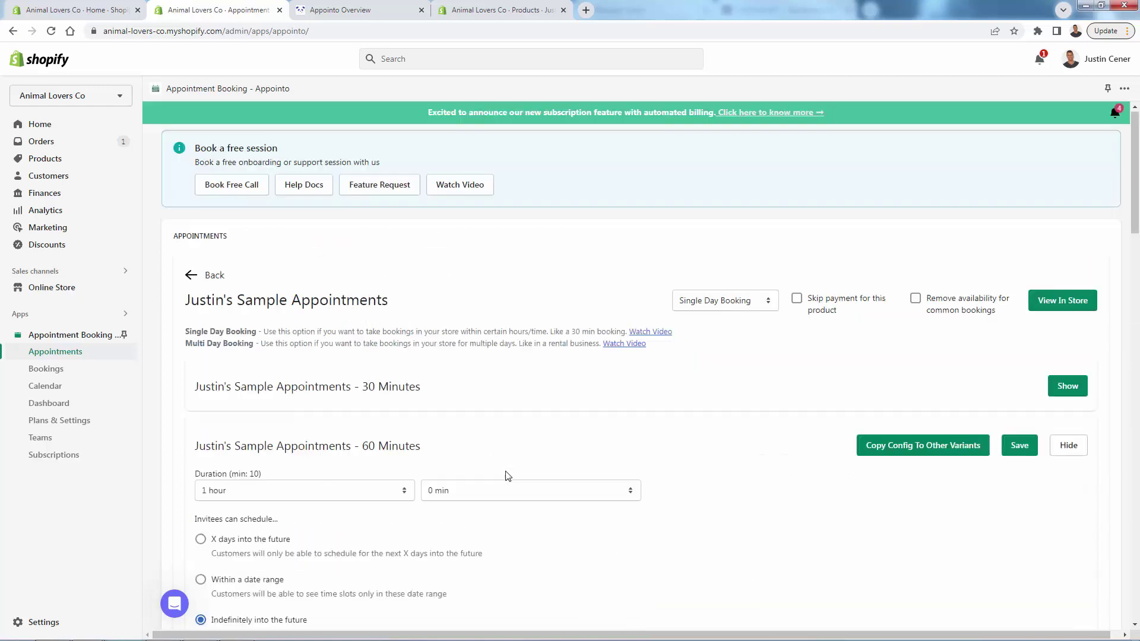
{"action": "left_click", "coordinate": [197, 277]}
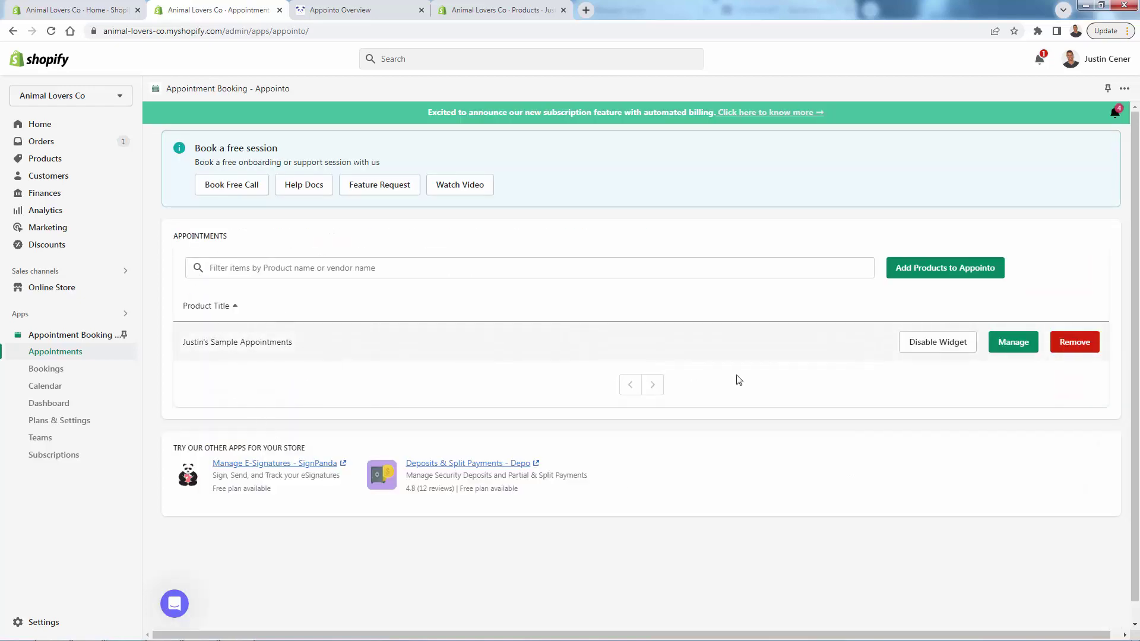
Step: Disable and then re-enable the sample appointments product's booking widget, leaving it enabled
{"action": "triple_click", "coordinate": [221, 343]}
{"action": "left_click", "coordinate": [947, 343]}
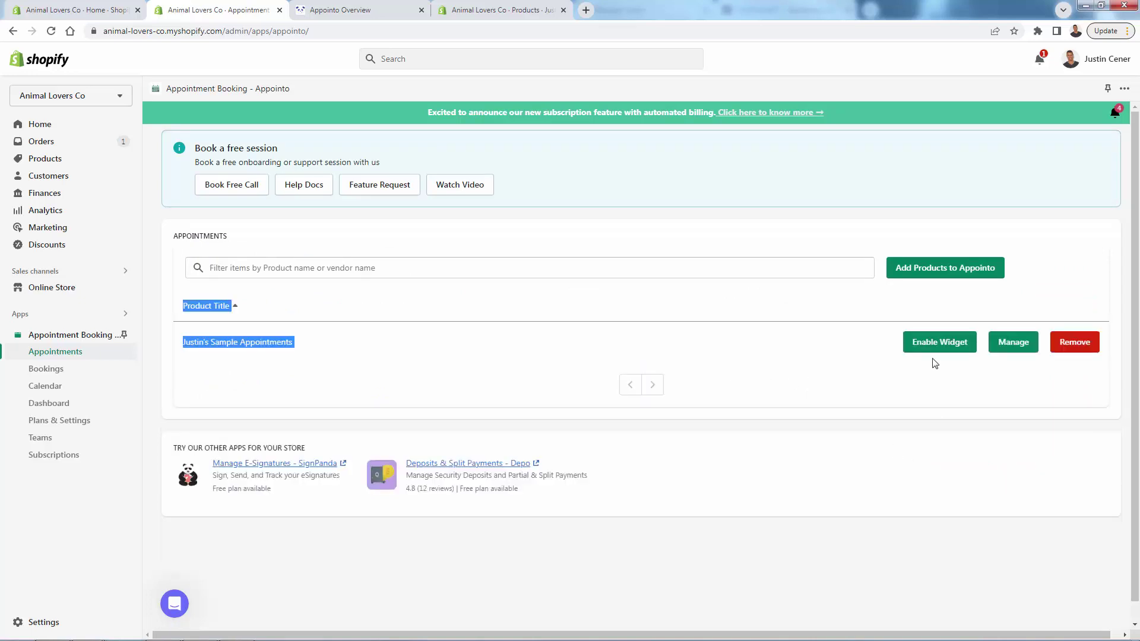
{"action": "left_click", "coordinate": [938, 341]}
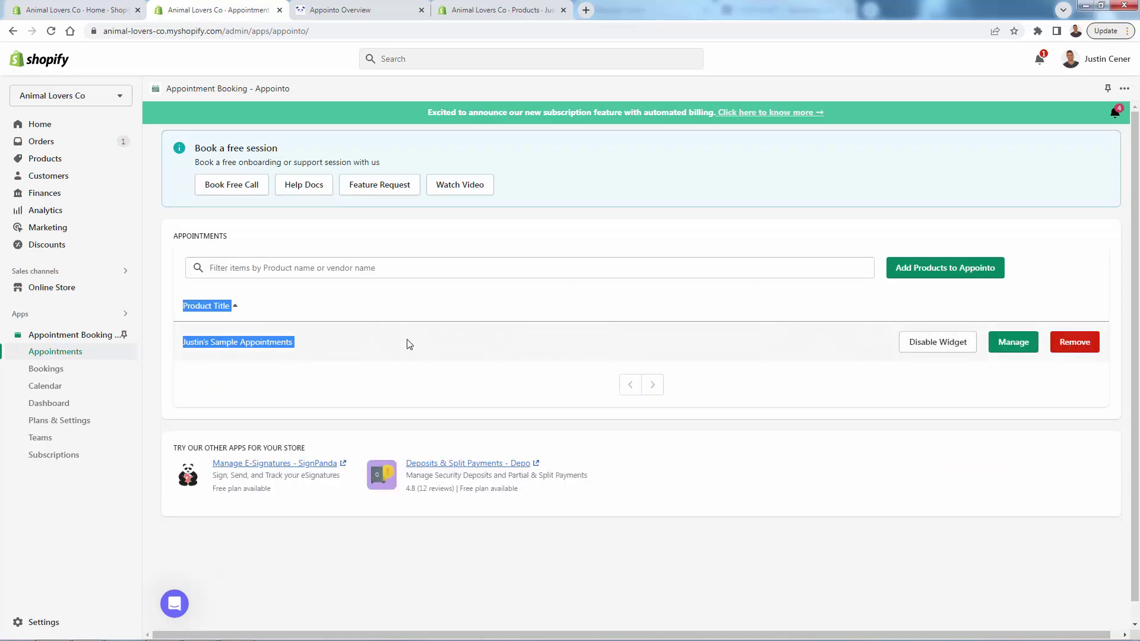
{"action": "left_click", "coordinate": [408, 343]}
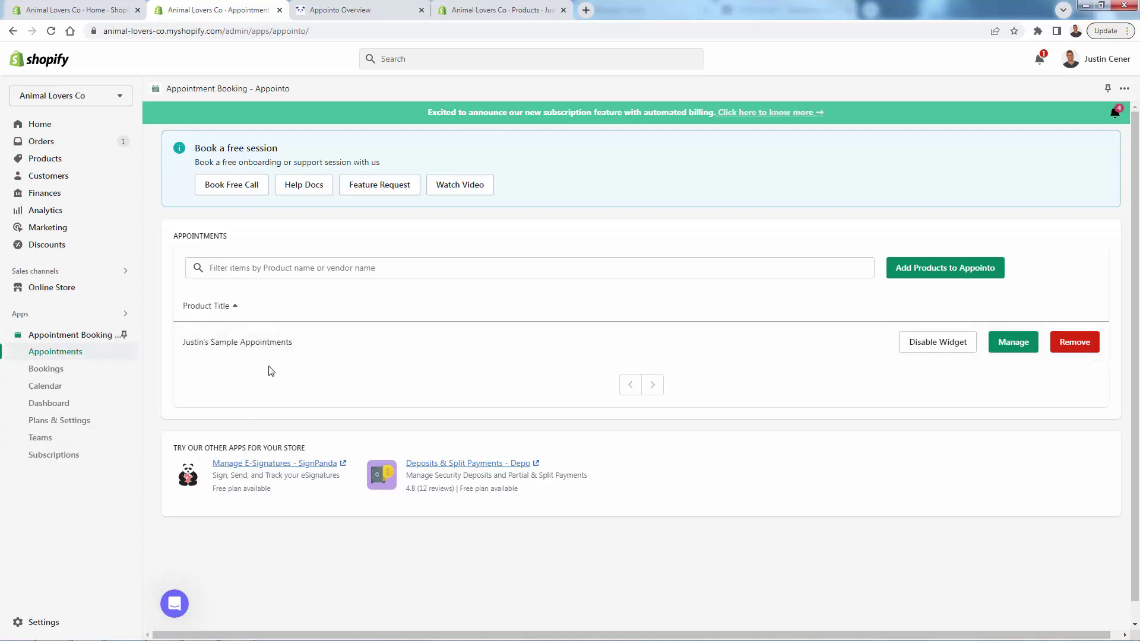
{"action": "left_click", "coordinate": [63, 373]}
Step: Check the empty Bookings page and open then cancel the Manual Booking form
{"action": "left_click_drag", "start_coordinate": [494, 404], "coordinate": [789, 438]}
{"action": "left_click", "coordinate": [790, 440]}
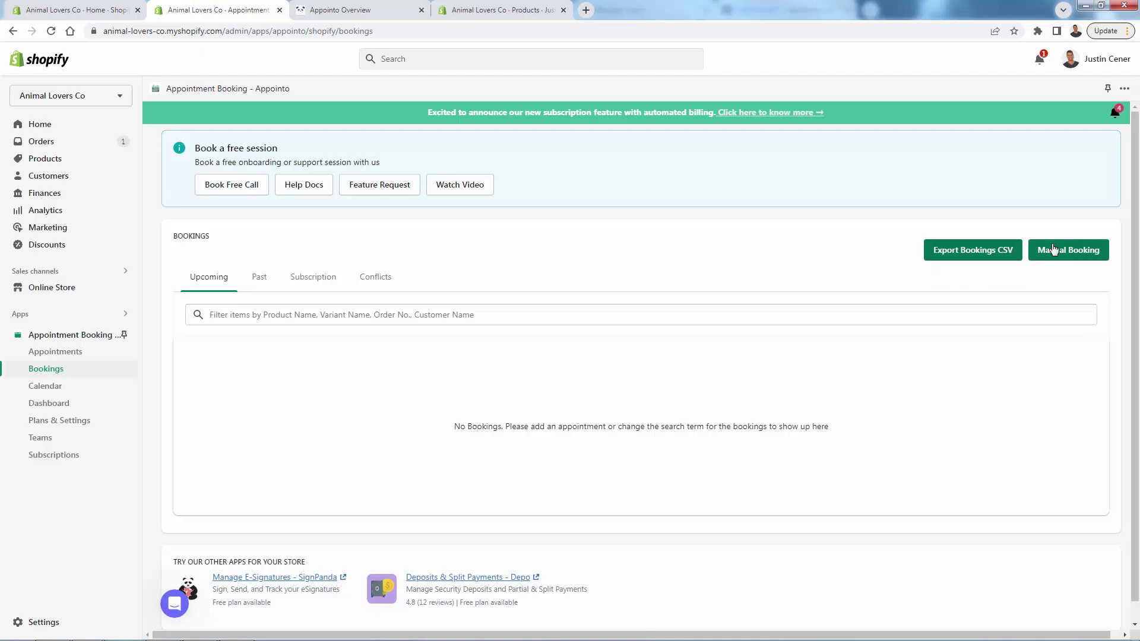
{"action": "left_click", "coordinate": [1078, 259]}
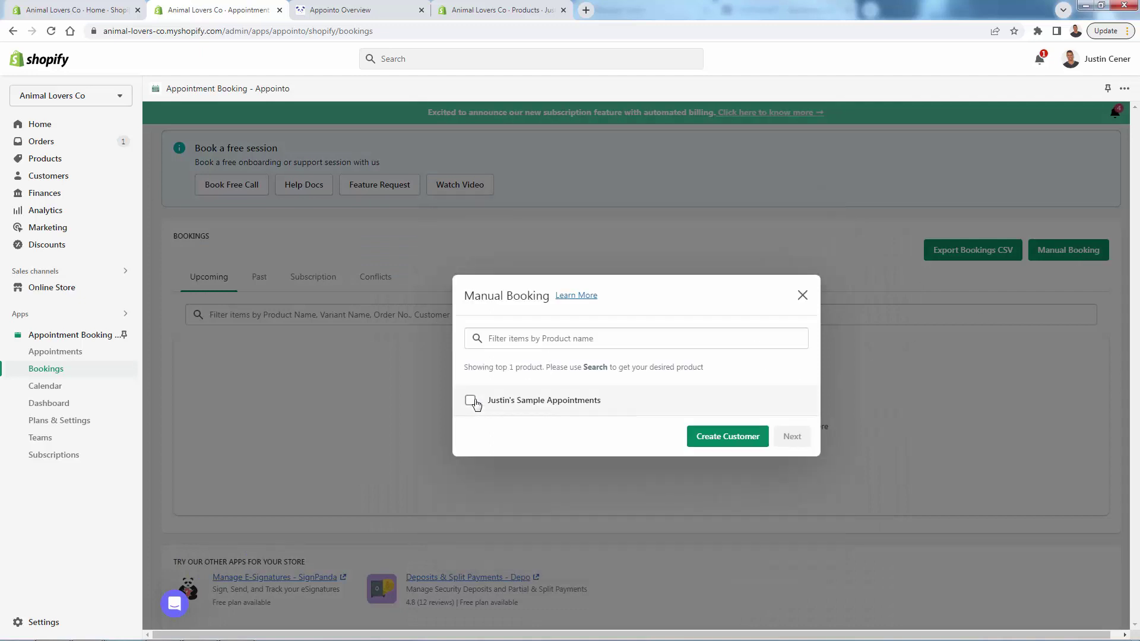
{"action": "left_click", "coordinate": [803, 295]}
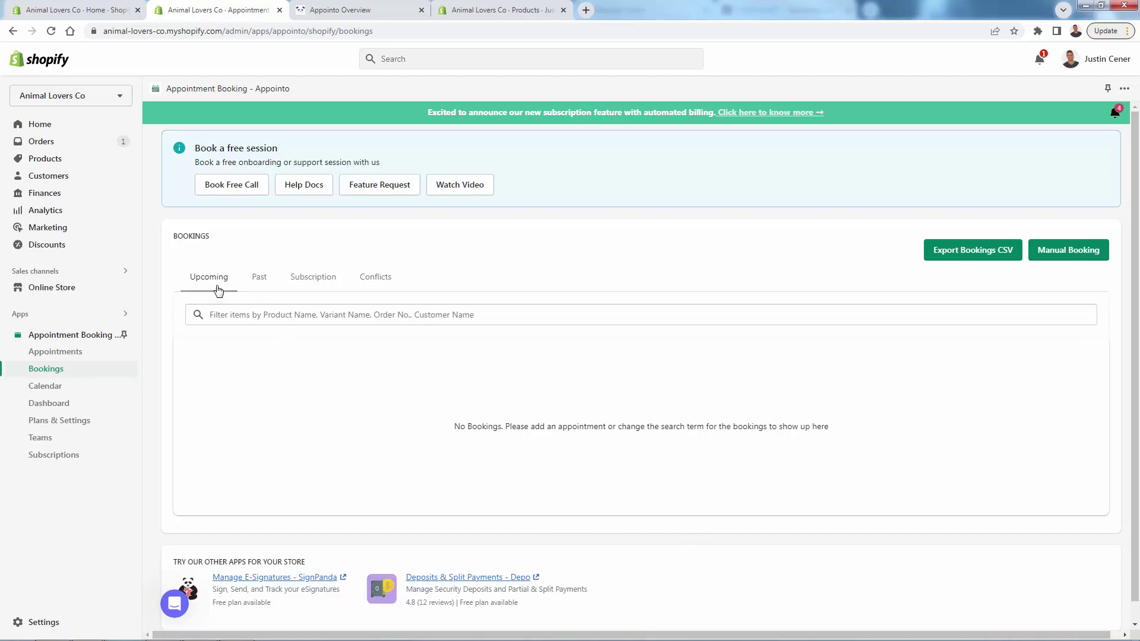
Step: Check the Past, Subscription and Conflicts tabs, return to Upcoming, and open the Calendar
{"action": "left_click", "coordinate": [249, 286]}
{"action": "left_click", "coordinate": [302, 286]}
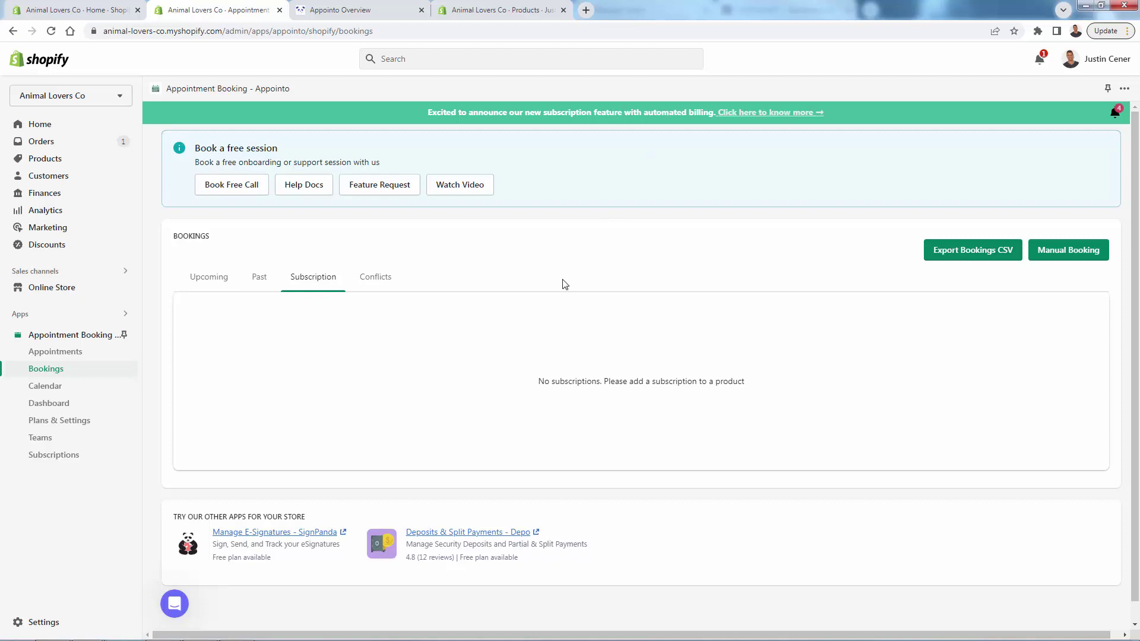
{"action": "left_click", "coordinate": [380, 285]}
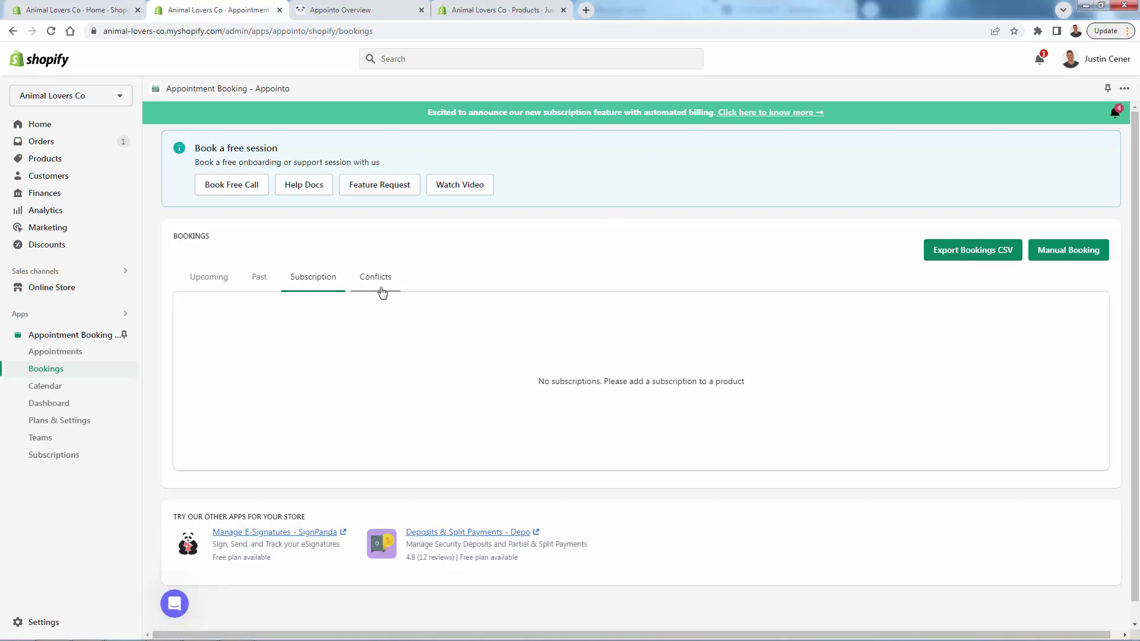
{"action": "left_click", "coordinate": [205, 283]}
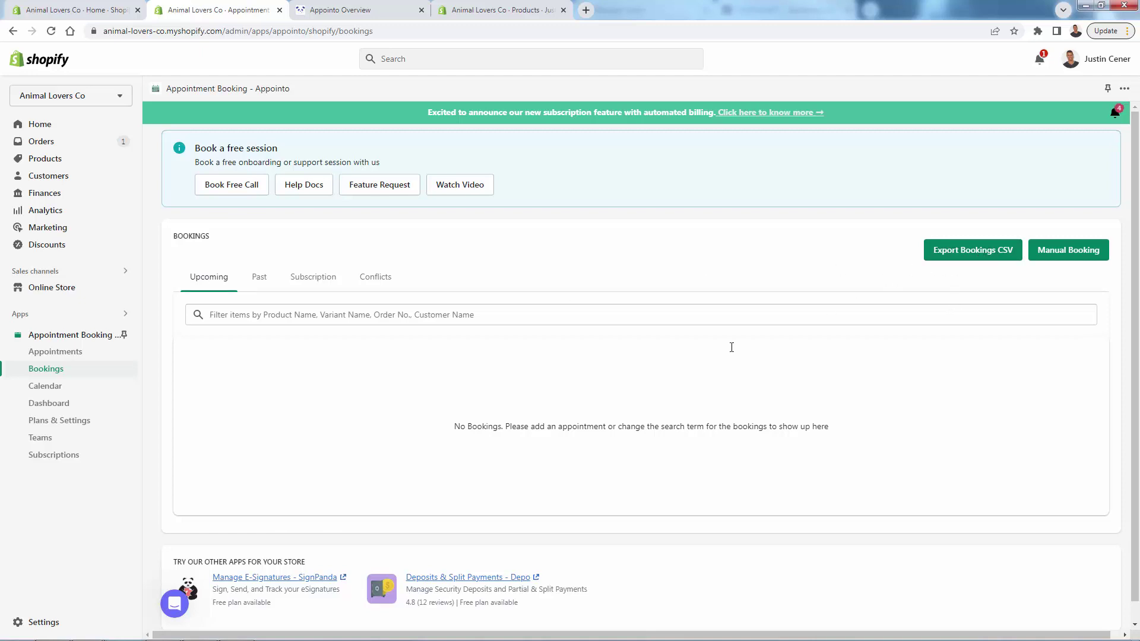
{"action": "left_click", "coordinate": [71, 391]}
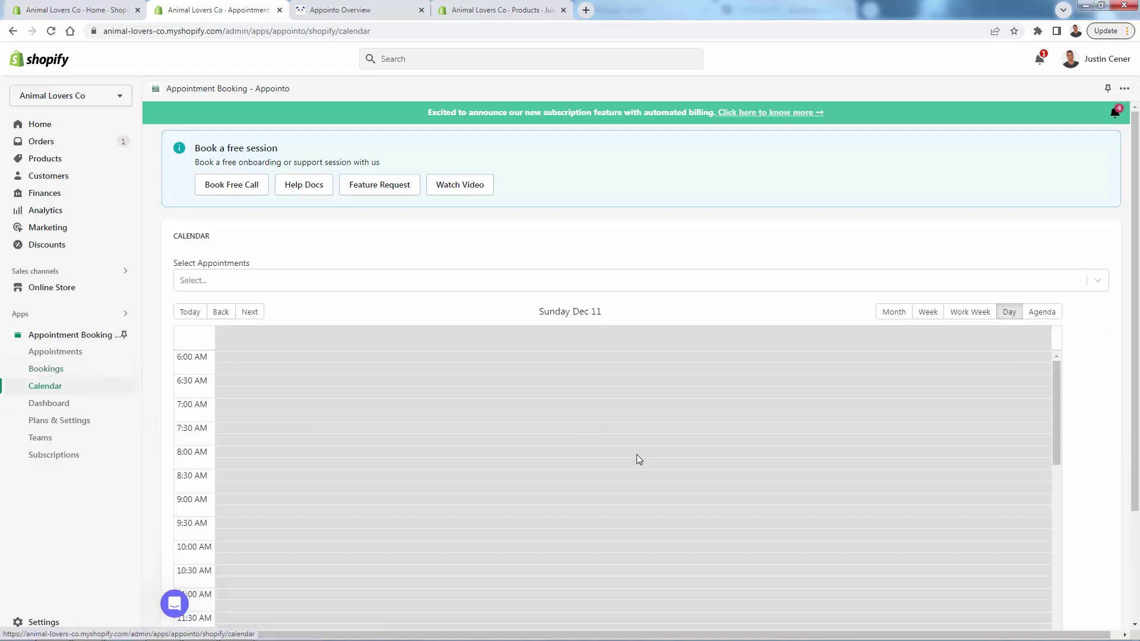
Step: Advance the empty calendar two days to Tuesday Dec 13
{"action": "scroll", "coordinate": [475, 310], "scroll_direction": "down", "scroll_amount": 1}
{"action": "scroll", "coordinate": [488, 225], "scroll_direction": "down", "scroll_amount": 2}
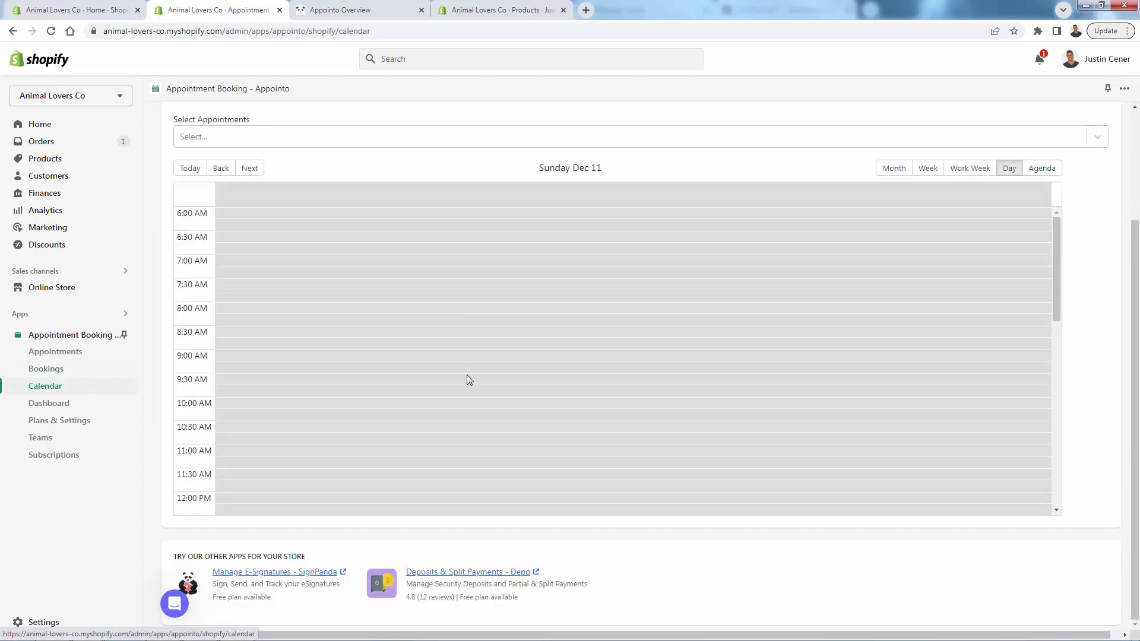
{"action": "left_click", "coordinate": [256, 172]}
{"action": "left_click", "coordinate": [256, 173]}
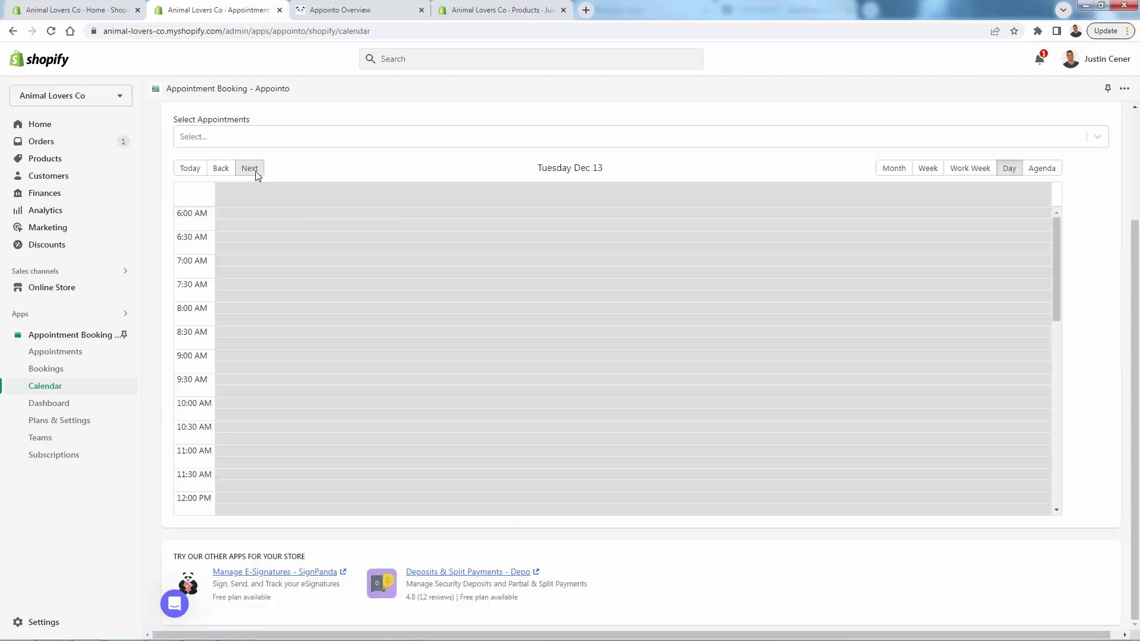
{"action": "scroll", "coordinate": [259, 306], "scroll_direction": "down", "scroll_amount": 8}
{"action": "scroll", "coordinate": [259, 314], "scroll_direction": "up", "scroll_amount": 9}
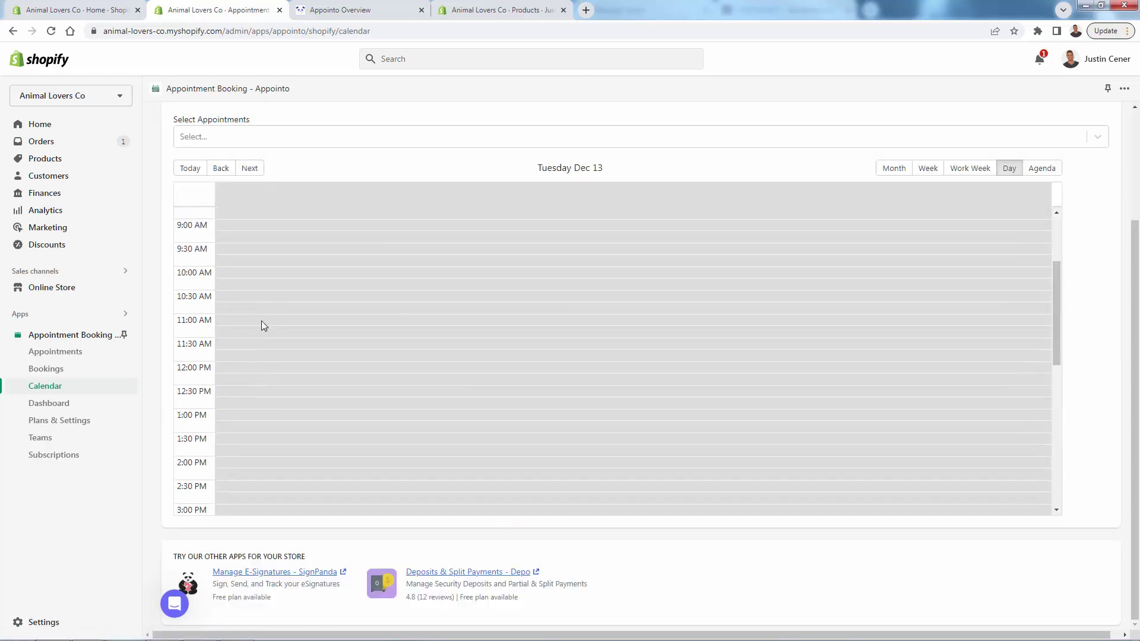
Step: Scroll through the Dashboard's zero-booking statistics charts
{"action": "left_click", "coordinate": [93, 405]}
{"action": "scroll", "coordinate": [227, 377], "scroll_direction": "down", "scroll_amount": 2}
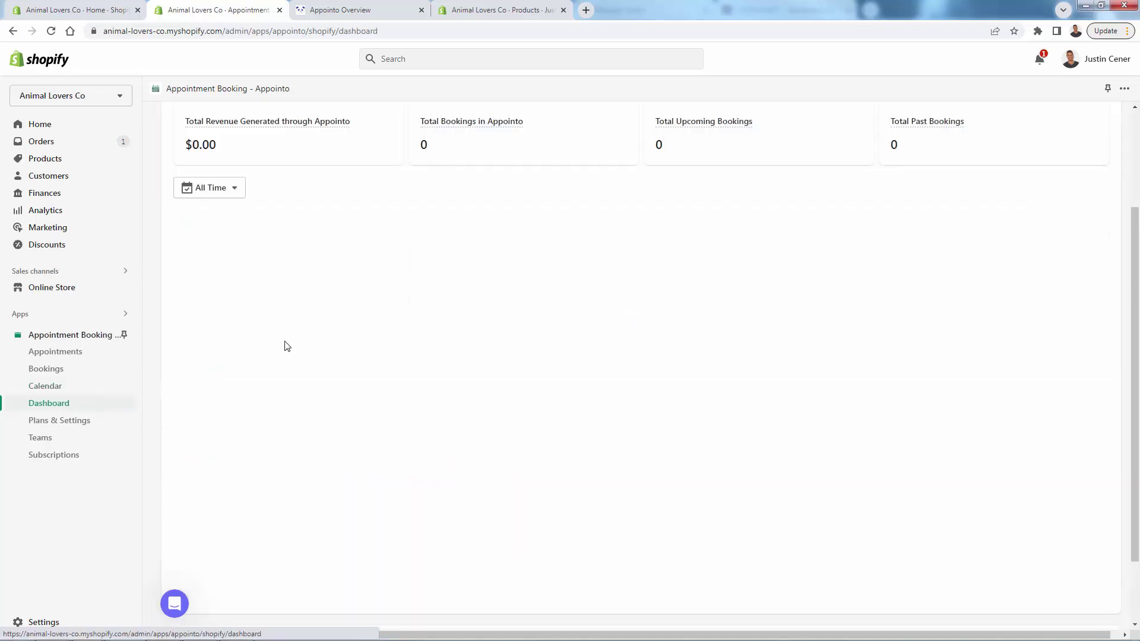
{"action": "scroll", "coordinate": [349, 360], "scroll_direction": "up", "scroll_amount": 2}
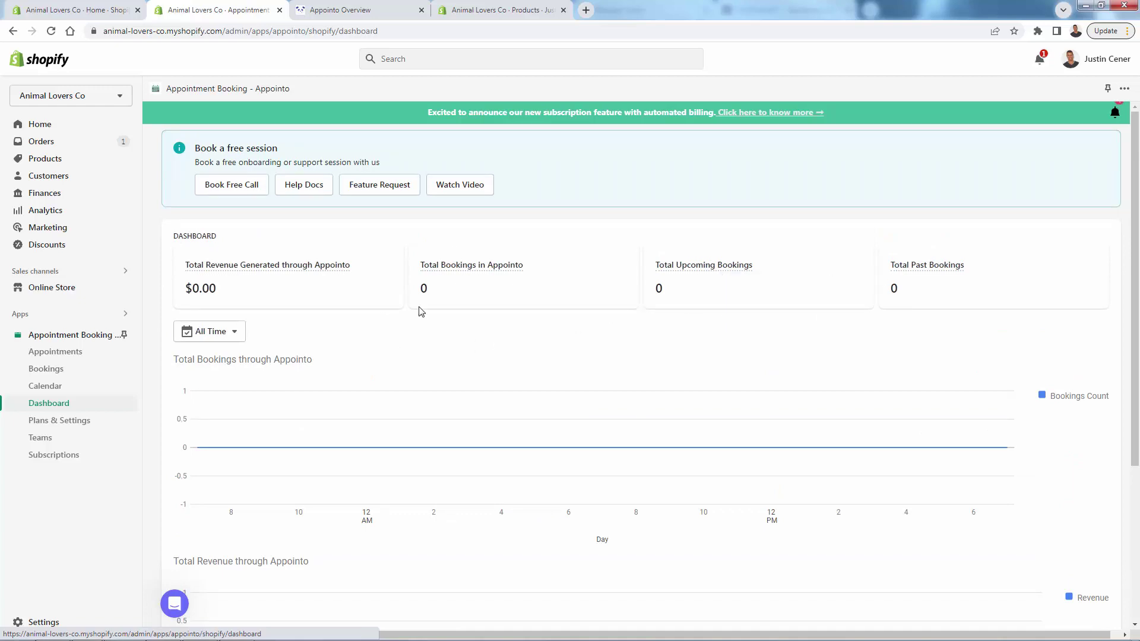
{"action": "scroll", "coordinate": [407, 351], "scroll_direction": "down", "scroll_amount": 3}
{"action": "scroll", "coordinate": [418, 467], "scroll_direction": "up", "scroll_amount": 3}
{"action": "scroll", "coordinate": [196, 453], "scroll_direction": "down", "scroll_amount": 4}
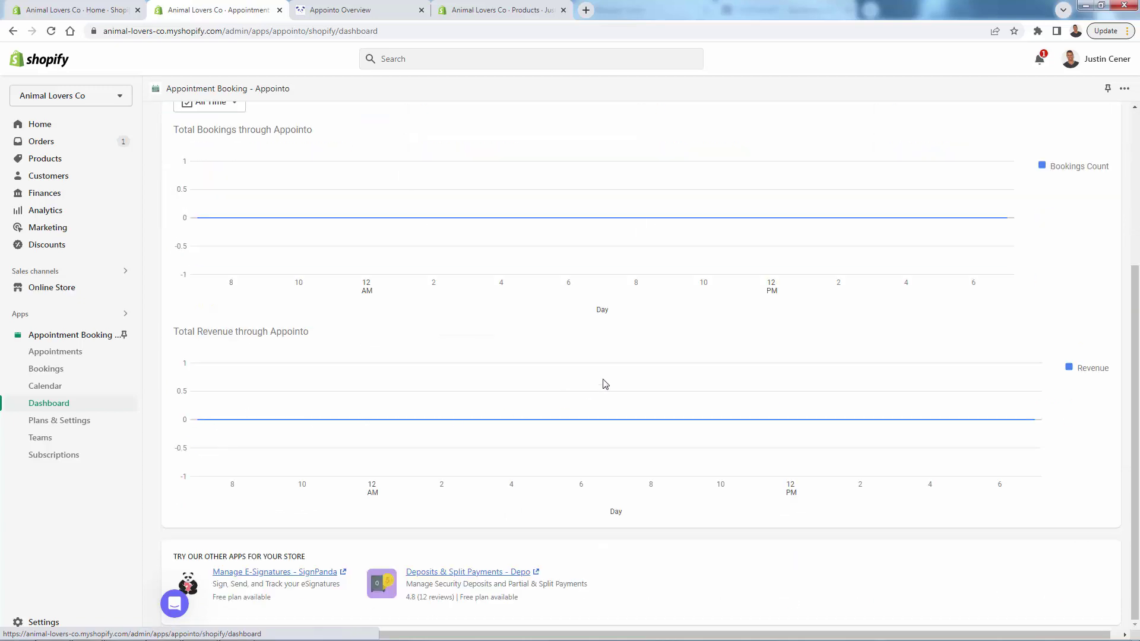
{"action": "left_click", "coordinate": [54, 424]}
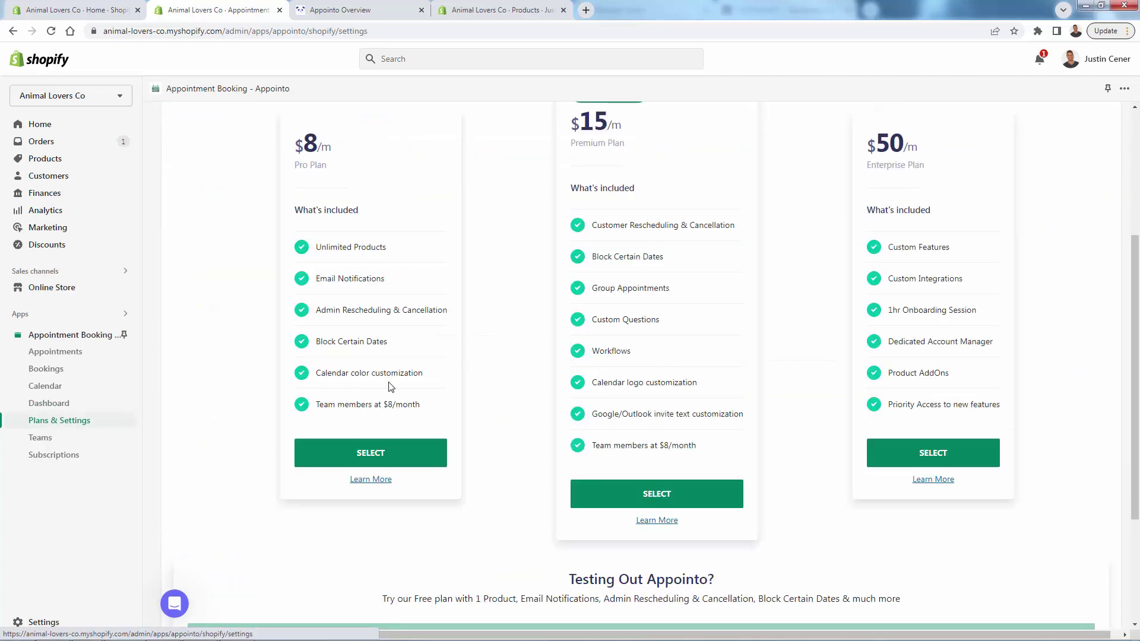
Step: Look over the Pro, Premium and Enterprise plan features, such as Workflows and 1hr Onboarding Session
{"action": "scroll", "coordinate": [636, 363], "scroll_direction": "down", "scroll_amount": 2}
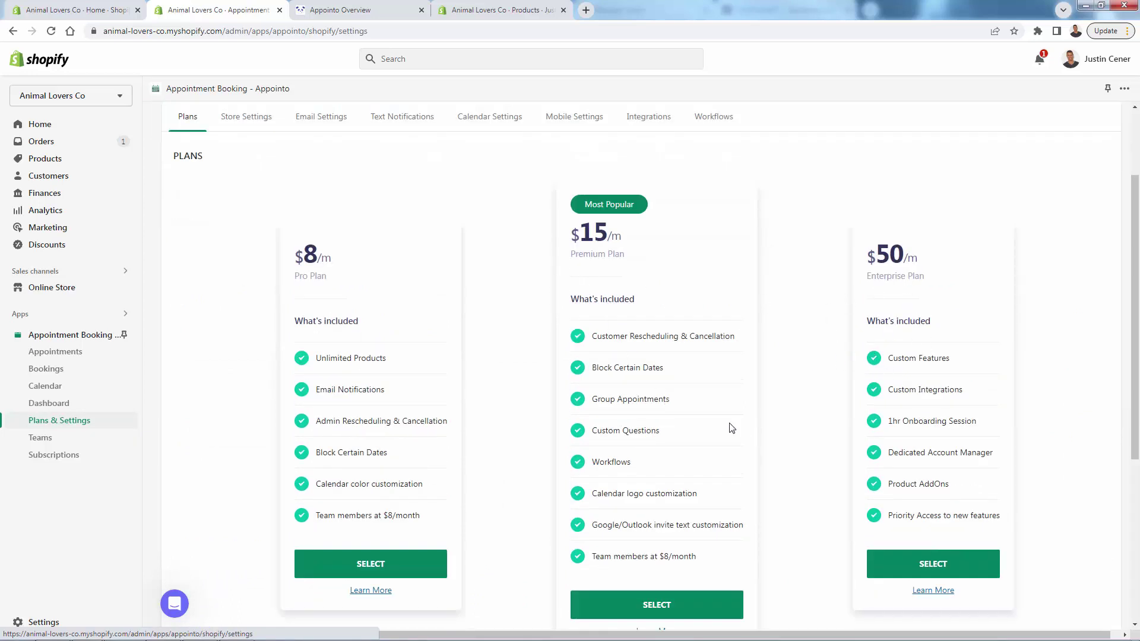
{"action": "double_click", "coordinate": [621, 462]}
{"action": "left_click", "coordinate": [621, 462]}
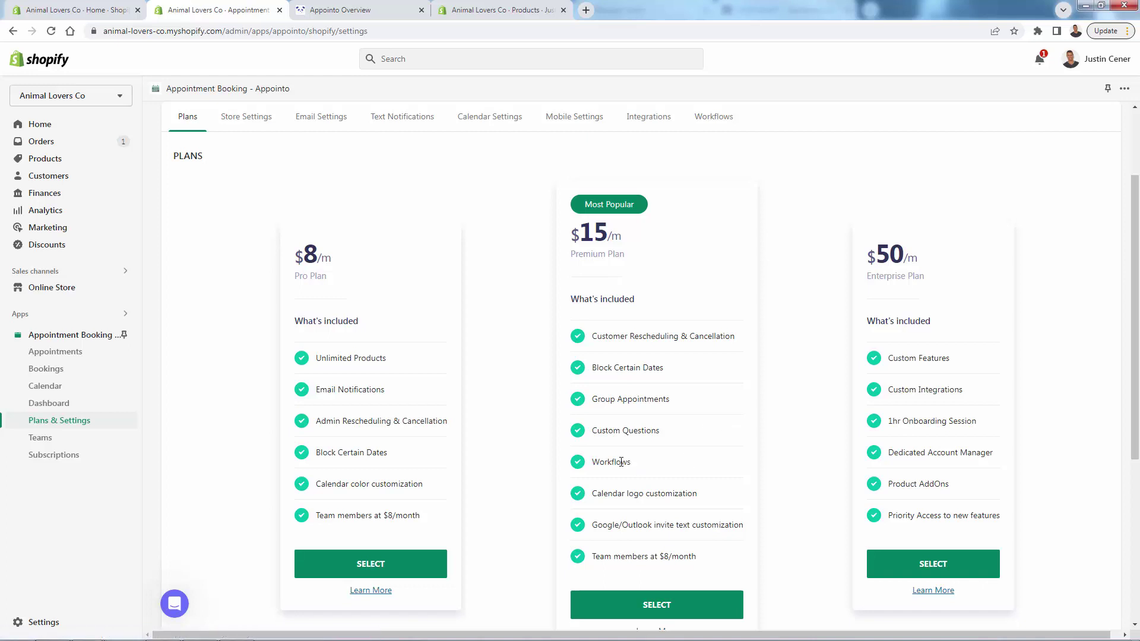
{"action": "triple_click", "coordinate": [923, 420]}
{"action": "left_click", "coordinate": [219, 445]}
Step: View the locked Teams and Subscriptions pages, then return to the calendar via Appointments
{"action": "left_click", "coordinate": [42, 439]}
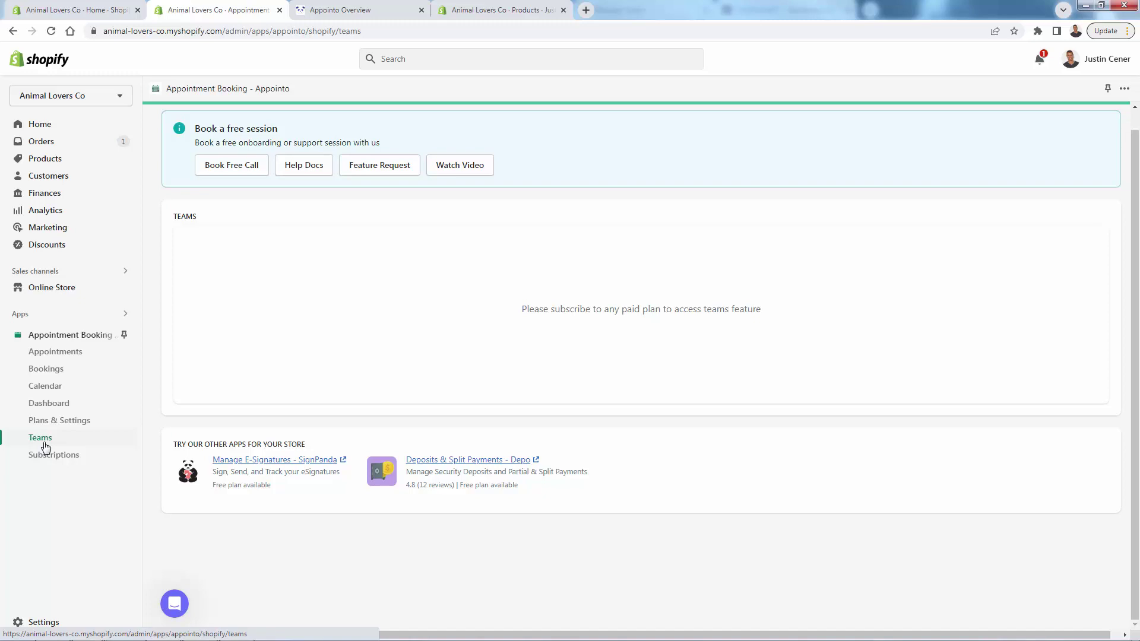
{"action": "left_click", "coordinate": [77, 460]}
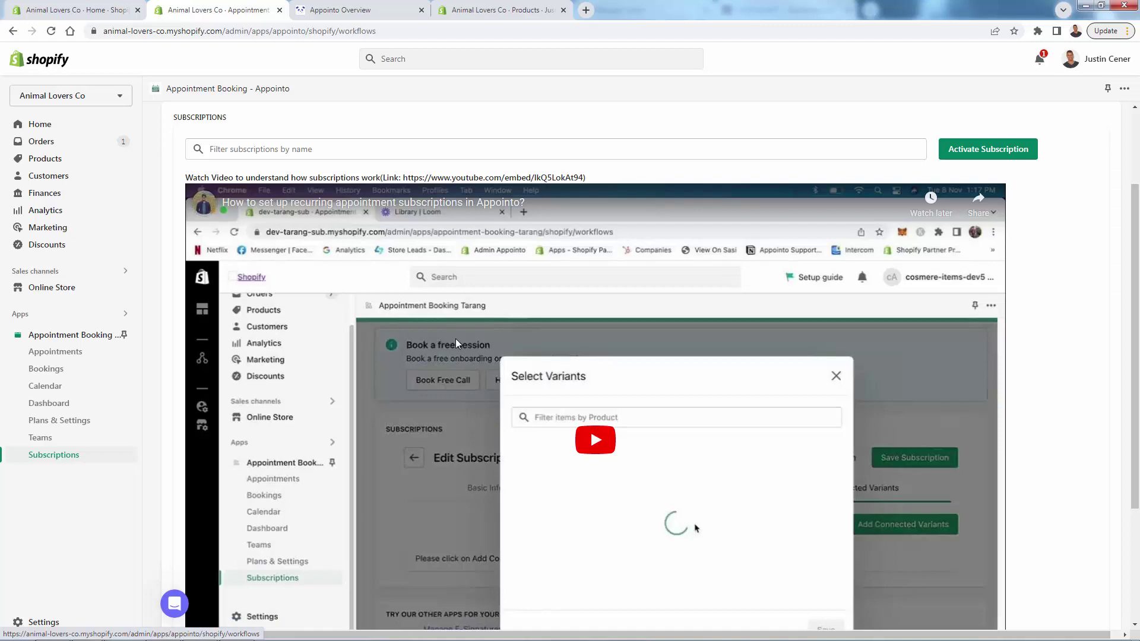
{"action": "scroll", "coordinate": [368, 423], "scroll_direction": "down", "scroll_amount": 3}
{"action": "scroll", "coordinate": [368, 423], "scroll_direction": "up", "scroll_amount": 5}
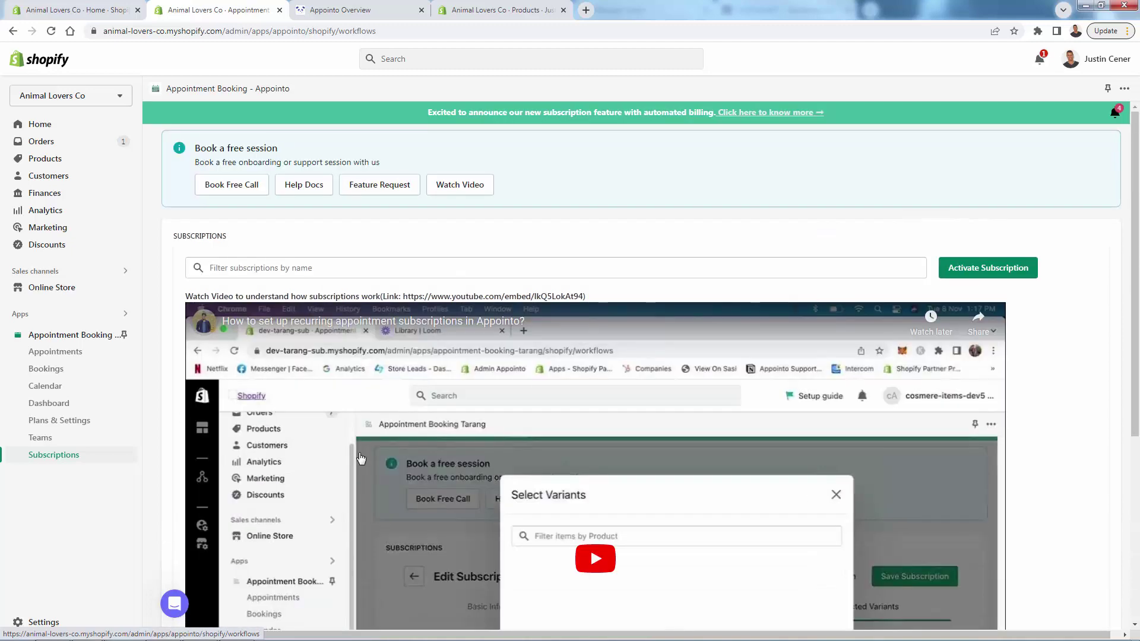
{"action": "left_click", "coordinate": [66, 353]}
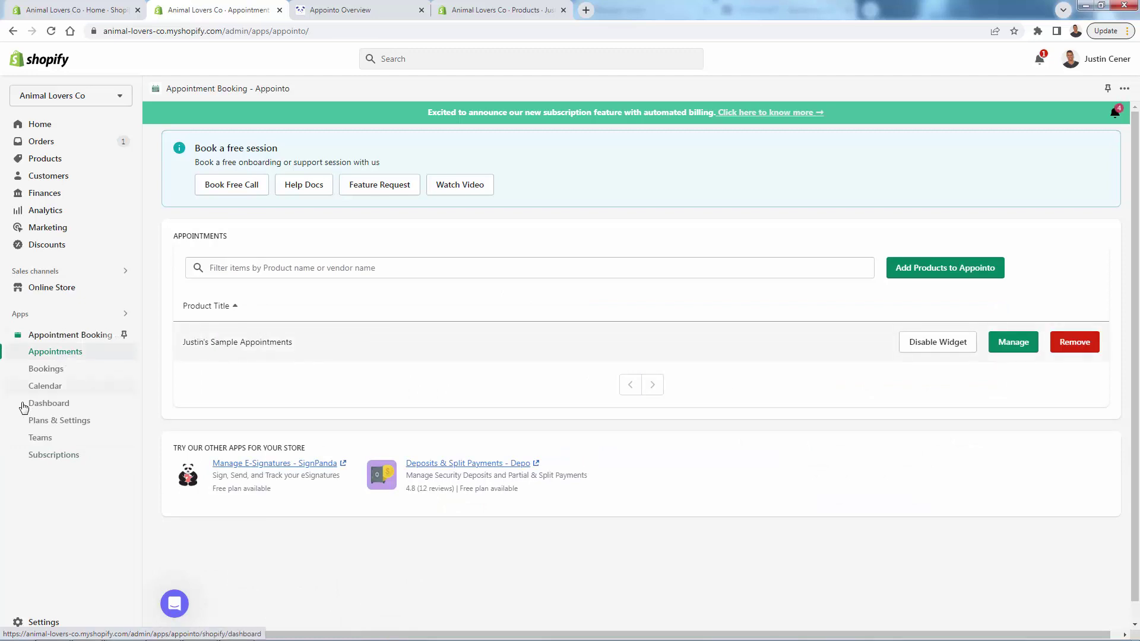
{"action": "left_click", "coordinate": [50, 389]}
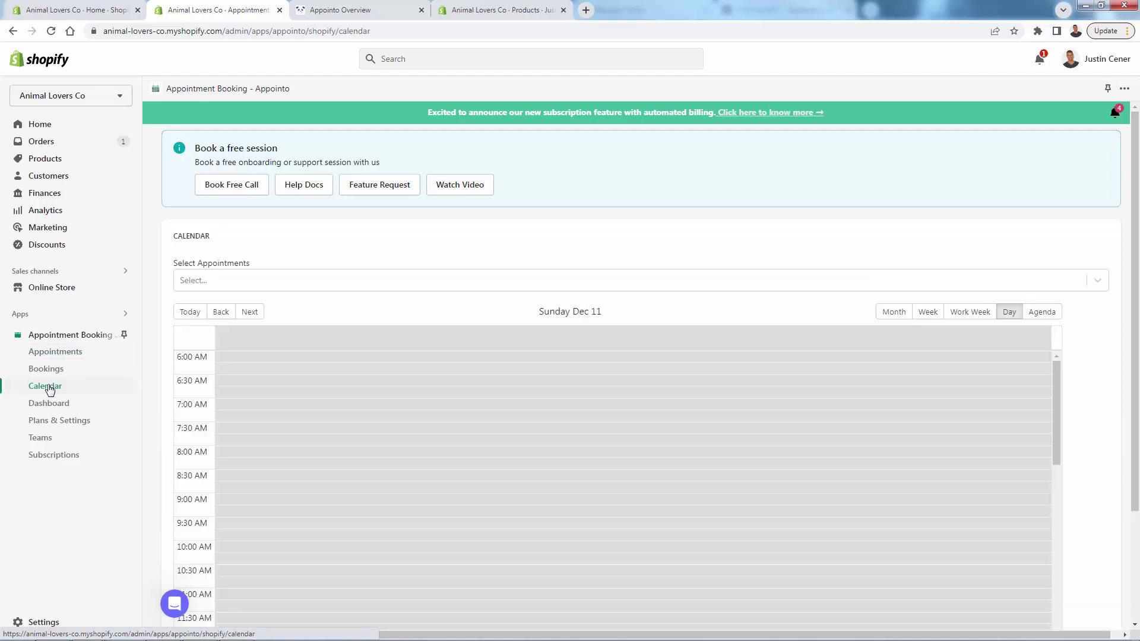
{"action": "scroll", "coordinate": [782, 386], "scroll_direction": "down", "scroll_amount": 7}
{"action": "scroll", "coordinate": [1076, 570], "scroll_direction": "down", "scroll_amount": 3}
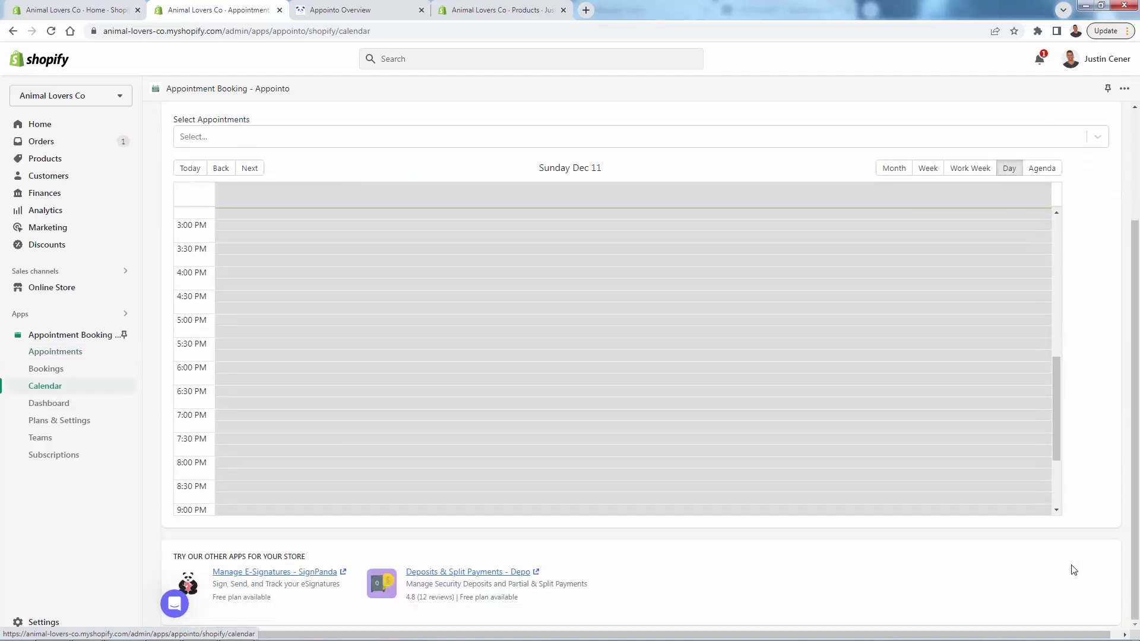
{"action": "left_click", "coordinate": [71, 371]}
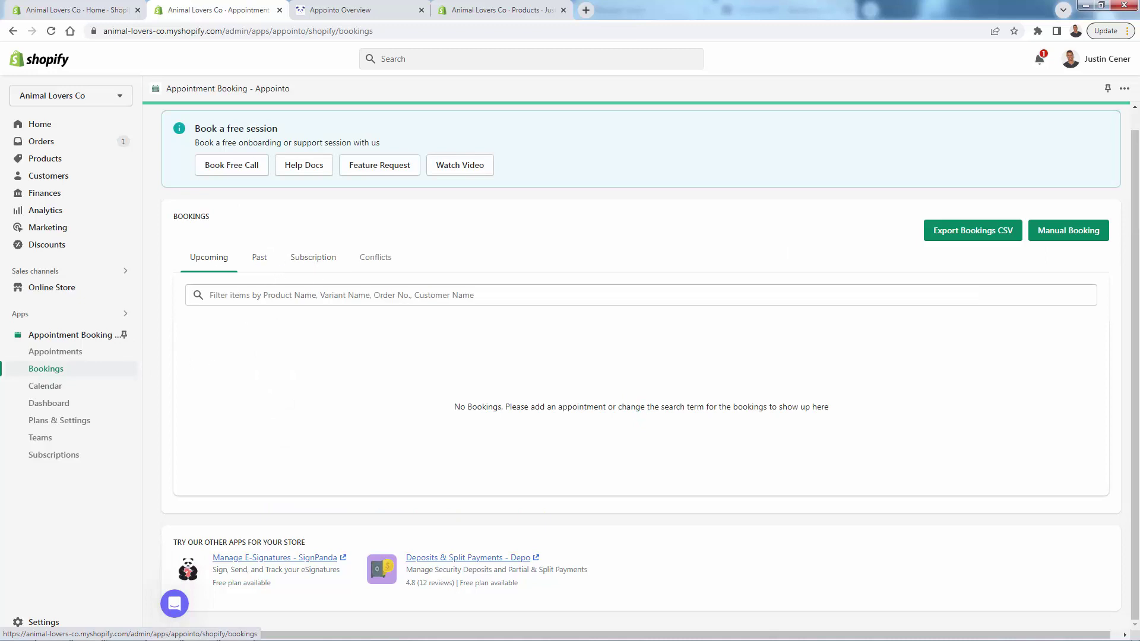
{"action": "left_click", "coordinate": [63, 389]}
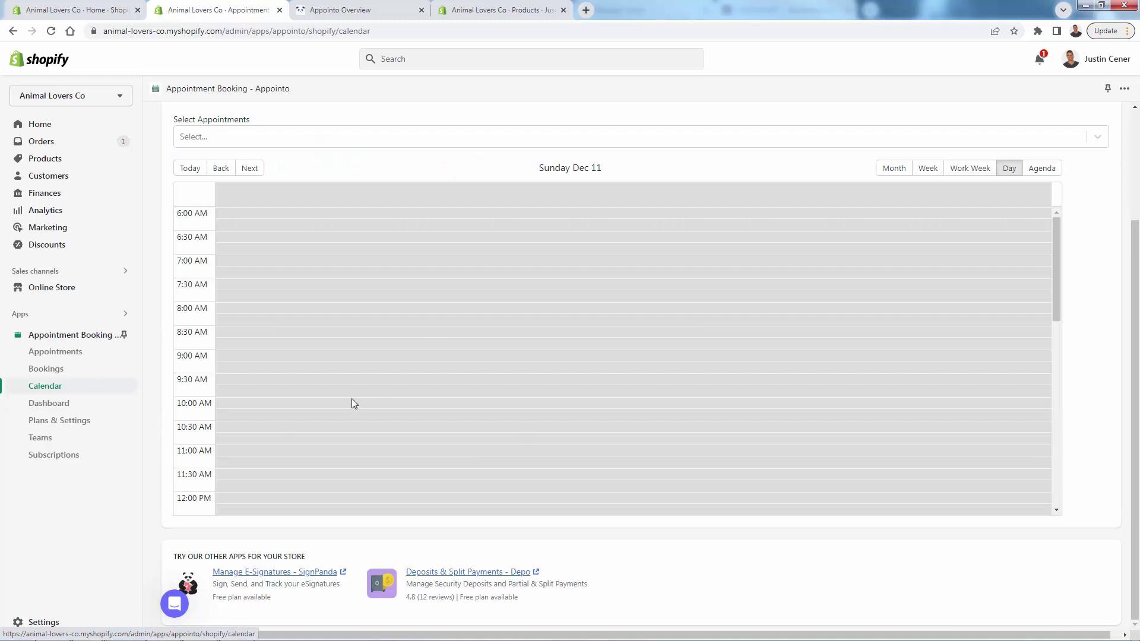
{"action": "scroll", "coordinate": [352, 402], "scroll_direction": "down", "scroll_amount": 4}
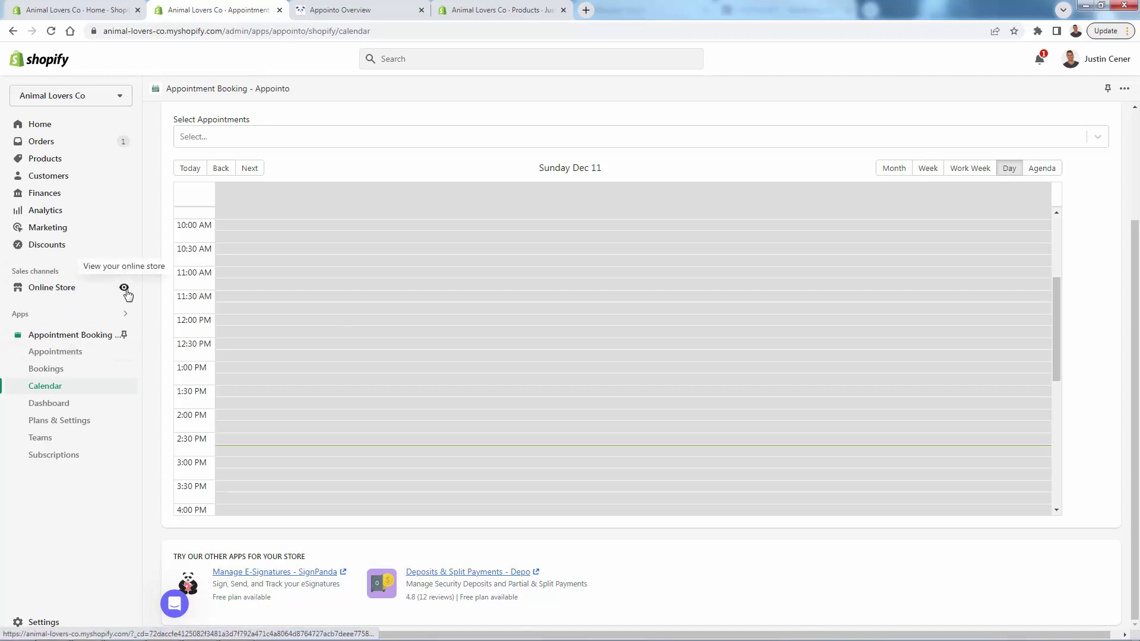
Step: Open the product on the live storefront and select the 30 Minutes appointment length
{"action": "left_click", "coordinate": [516, 8]}
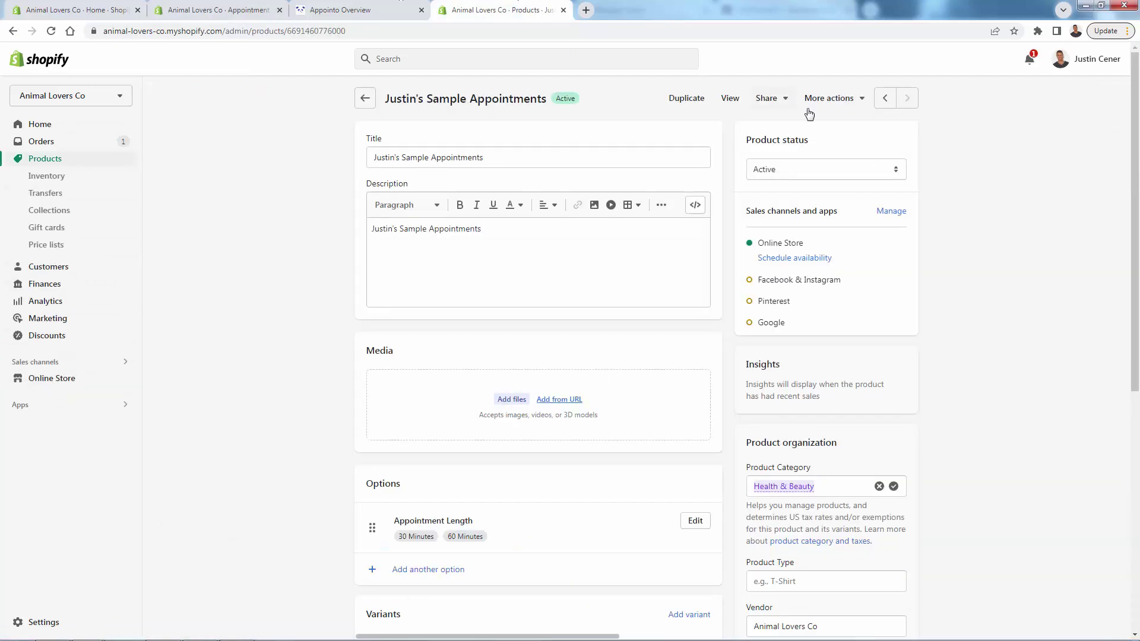
{"action": "left_click", "coordinate": [729, 102]}
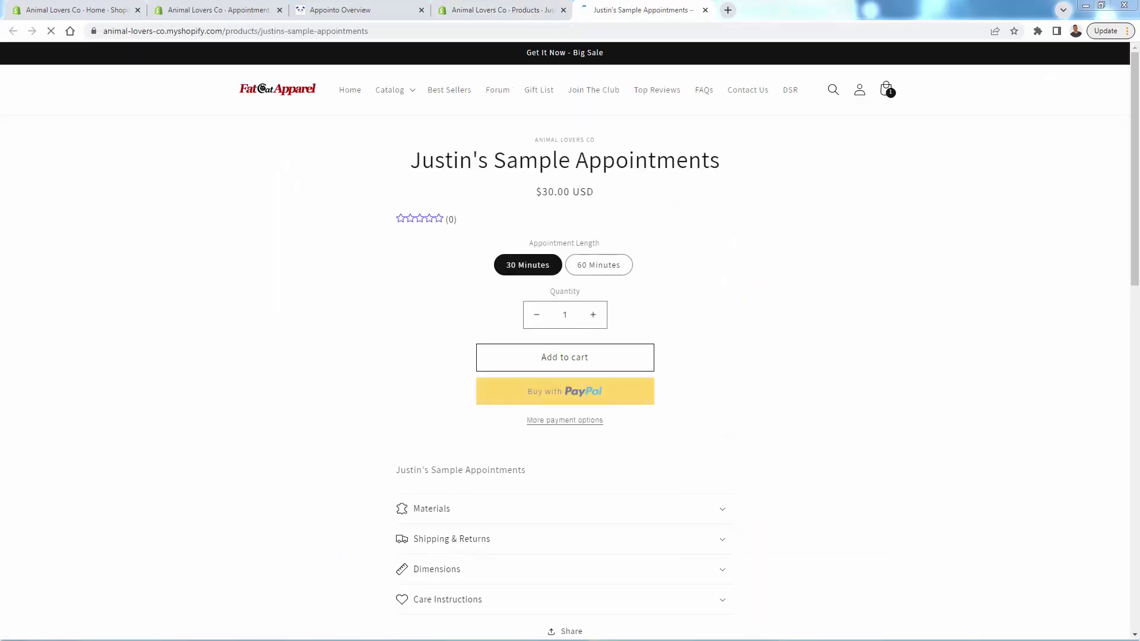
{"action": "left_click_drag", "start_coordinate": [711, 159], "coordinate": [799, 166]}
{"action": "left_click", "coordinate": [799, 166]}
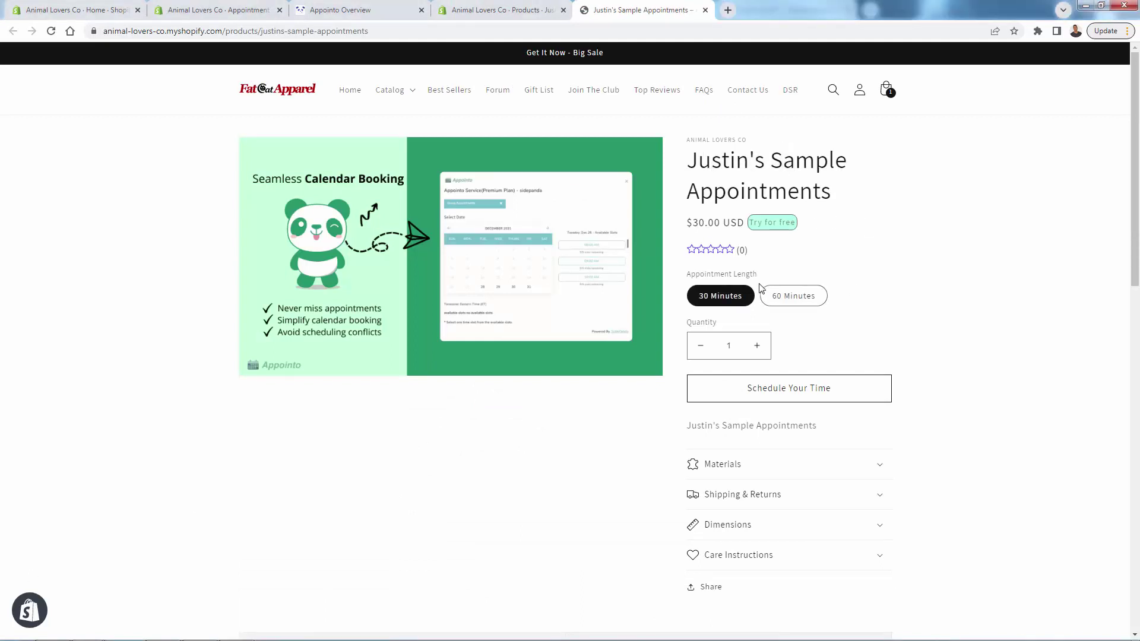
{"action": "left_click", "coordinate": [790, 297]}
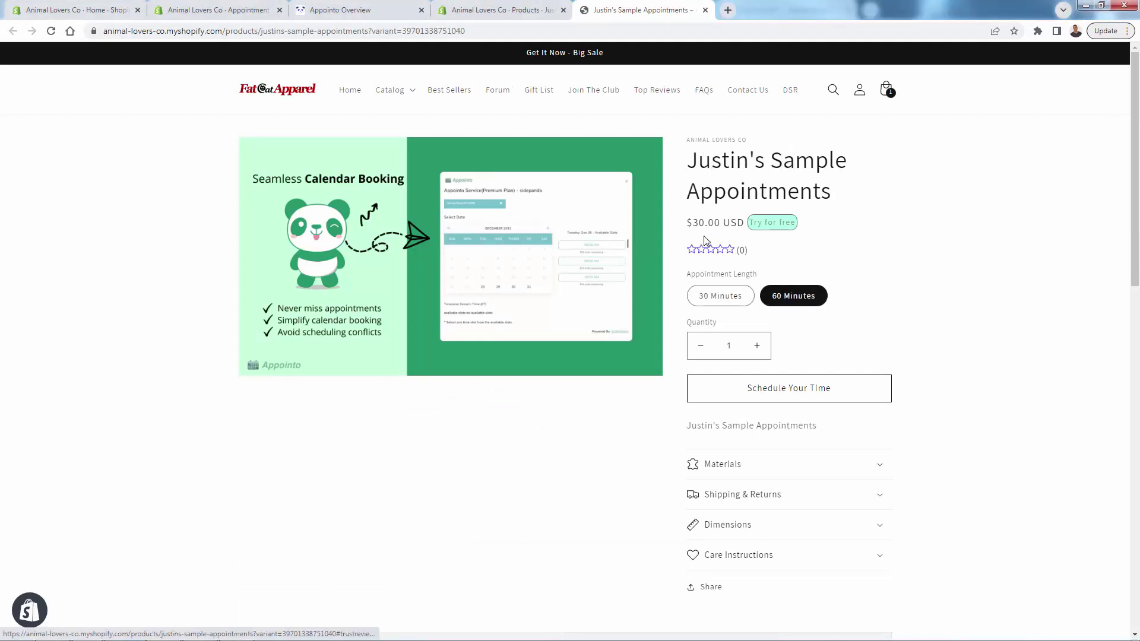
{"action": "left_click", "coordinate": [735, 302]}
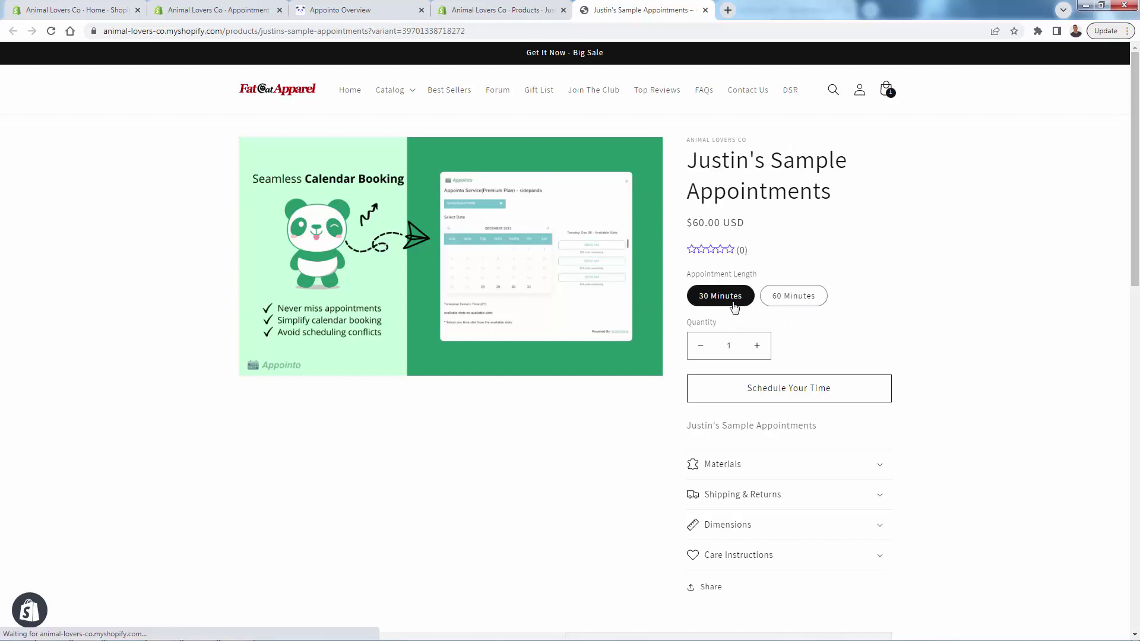
Step: Open Schedule Your Time, which reports all Sunday Dec 11 slots filled
{"action": "left_click", "coordinate": [782, 386]}
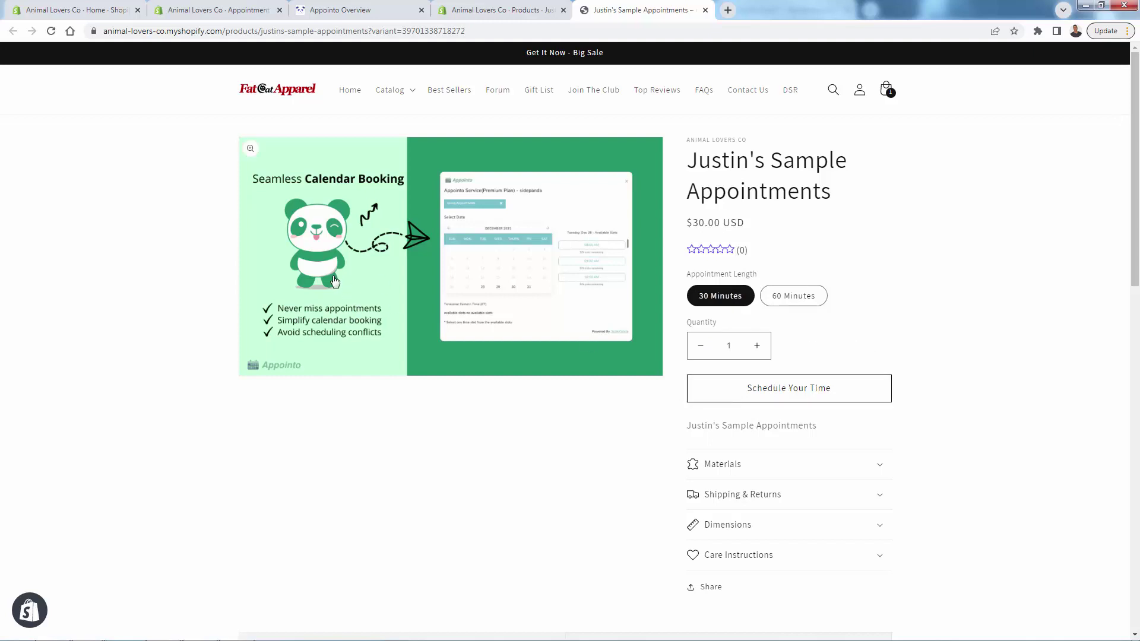
{"action": "left_click", "coordinate": [503, 10]}
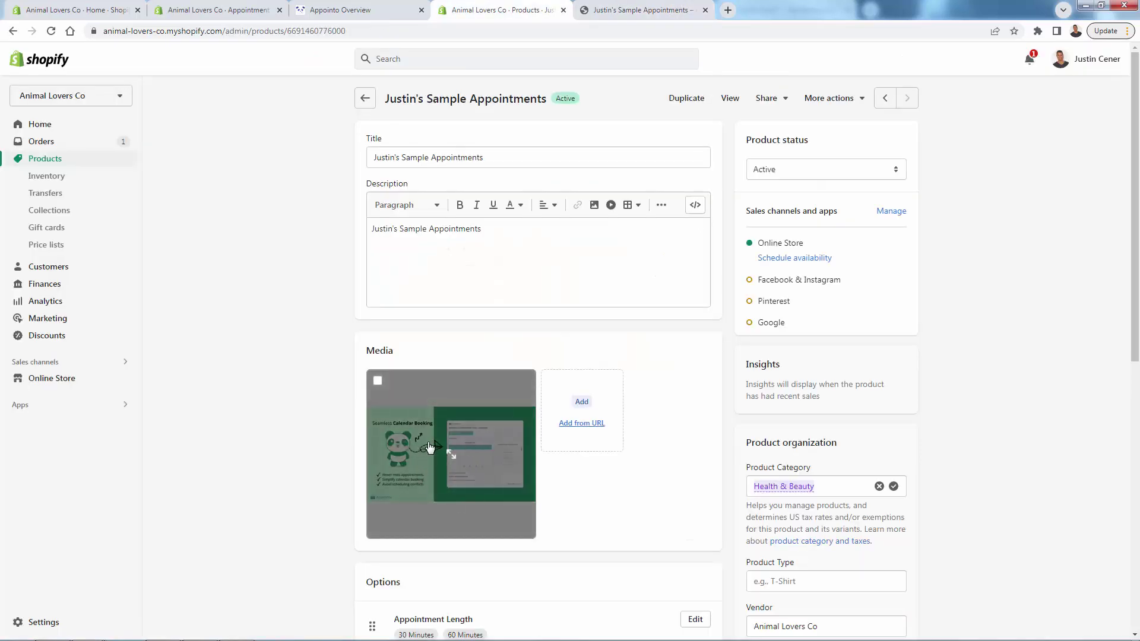
{"action": "left_click", "coordinate": [653, 8]}
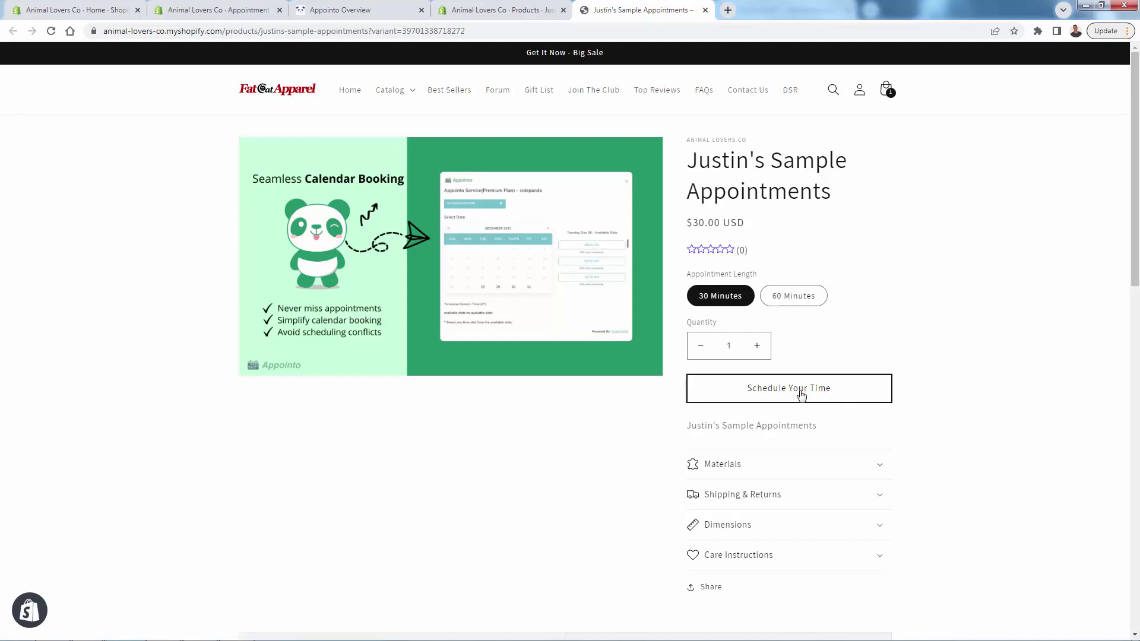
{"action": "left_click", "coordinate": [820, 390]}
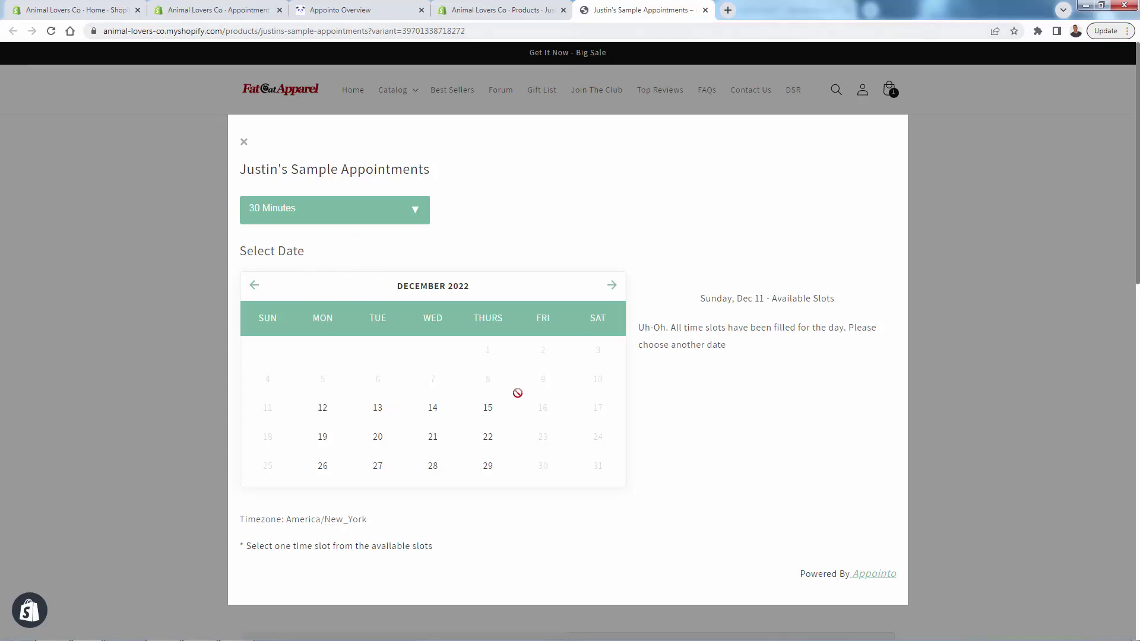
Step: Compare the Dec 13 and Dec 15 slots, then add Monday Dec 12 at 01:00 PM to the cart
{"action": "left_click", "coordinate": [381, 415]}
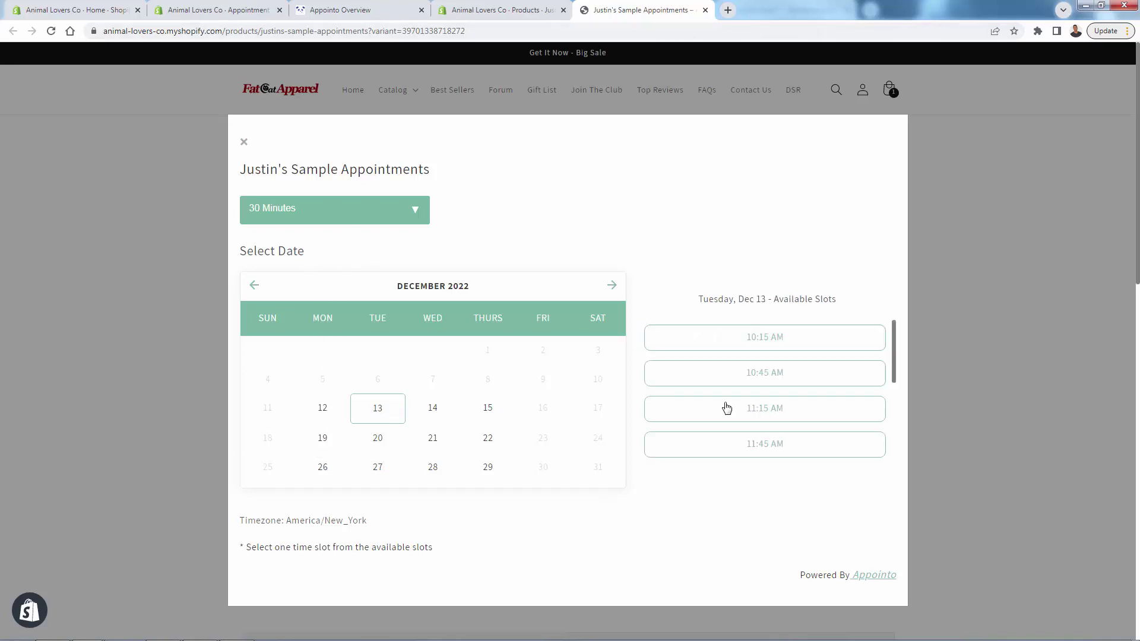
{"action": "left_click", "coordinate": [482, 409]}
{"action": "left_click", "coordinate": [324, 411]}
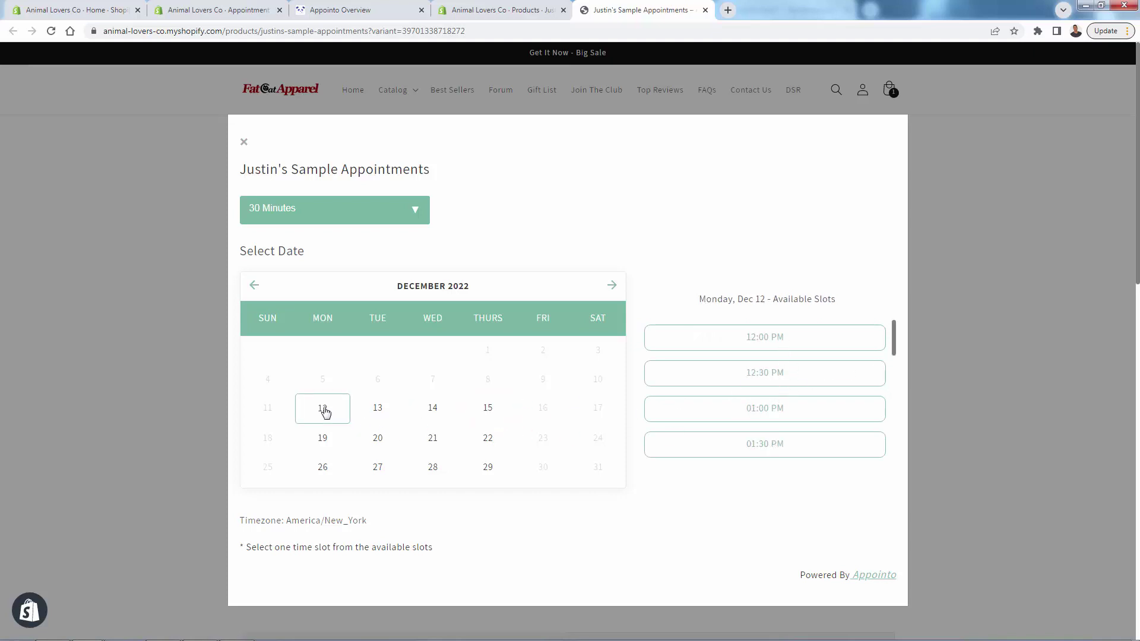
{"action": "left_click", "coordinate": [761, 409]}
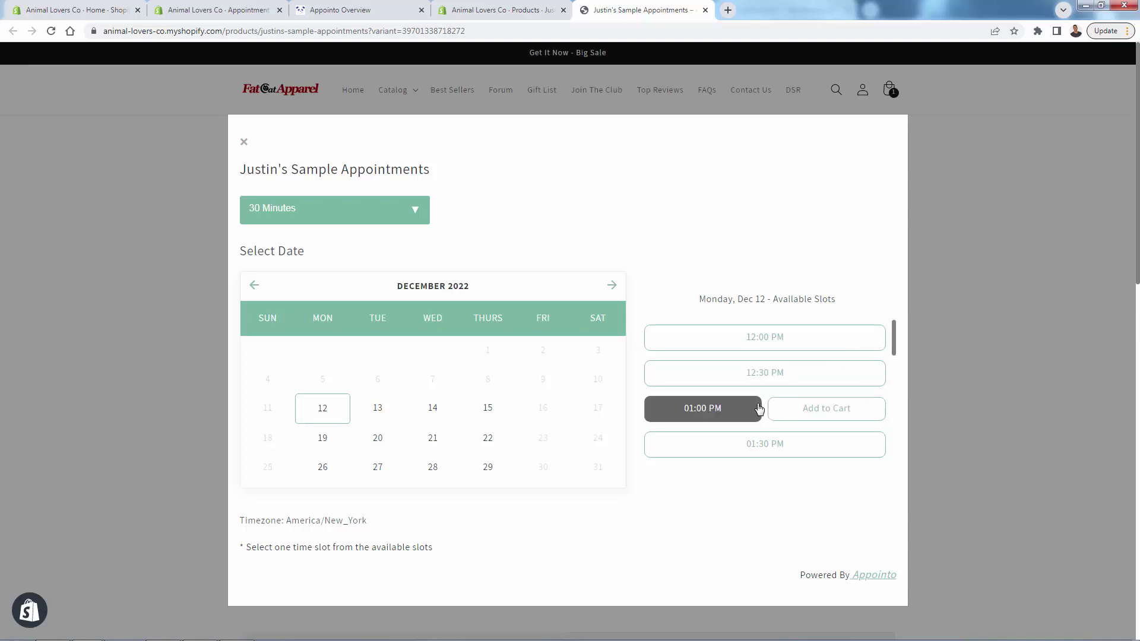
{"action": "left_click", "coordinate": [827, 412]}
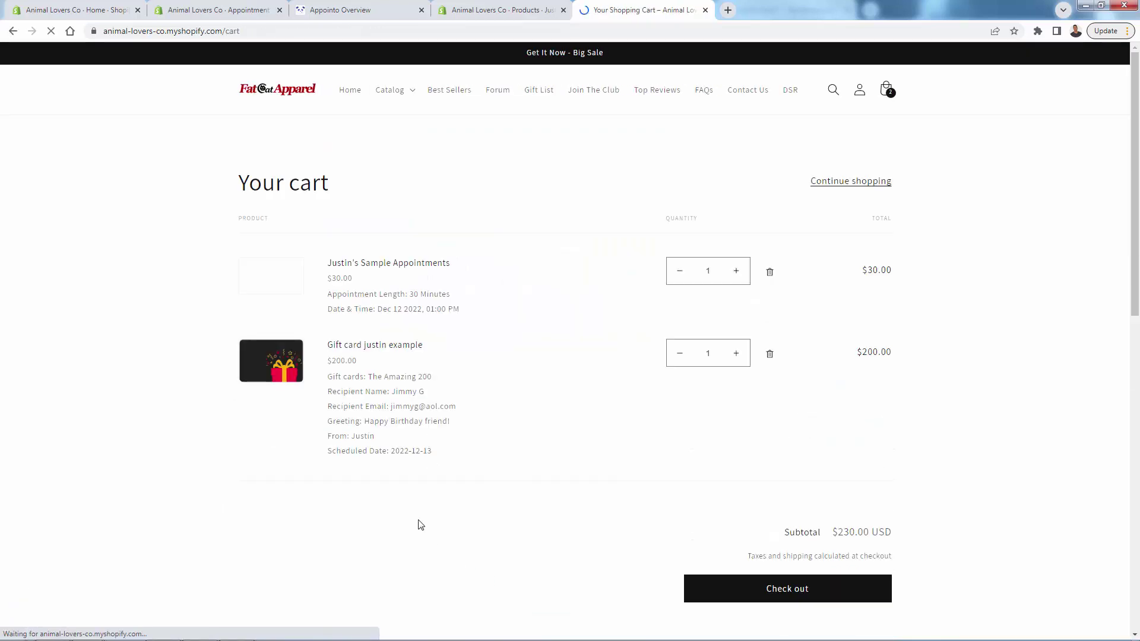
Step: Remove the gift card from the cart and check the appointment's length, date and time lines
{"action": "left_click", "coordinate": [769, 354]}
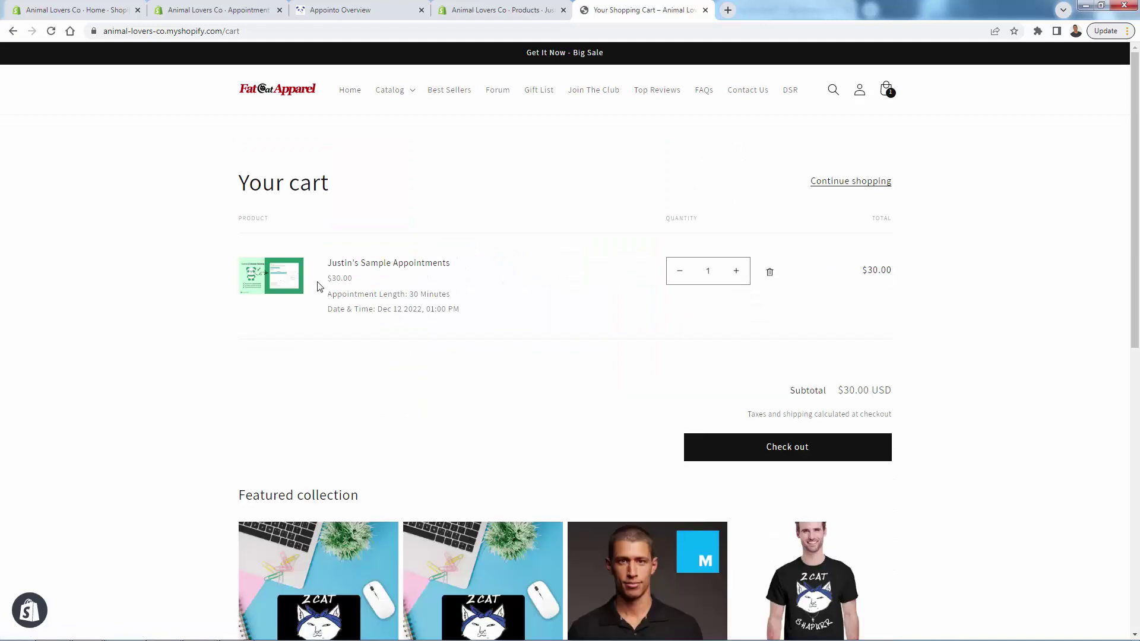
{"action": "left_click_drag", "start_coordinate": [329, 290], "coordinate": [474, 316]}
{"action": "left_click", "coordinate": [474, 316]}
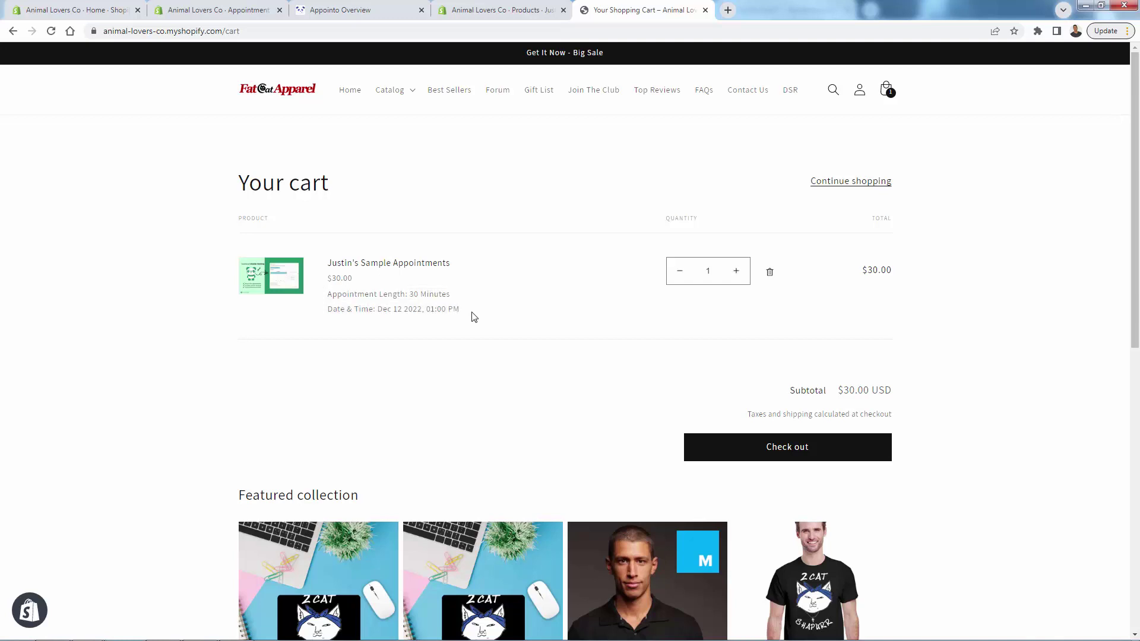
{"action": "triple_click", "coordinate": [417, 308]}
{"action": "left_click", "coordinate": [434, 339]}
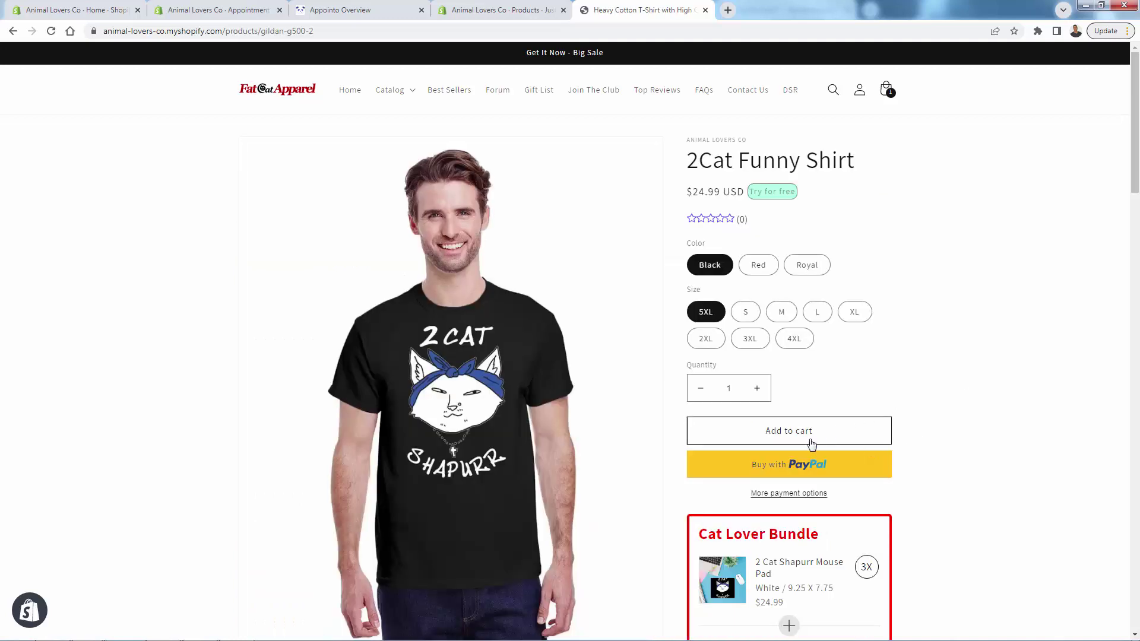
Step: Add the black 5XL 2Cat Funny Shirt, view the $54.99 cart, and return to Appointo admin
{"action": "left_click", "coordinate": [809, 445]}
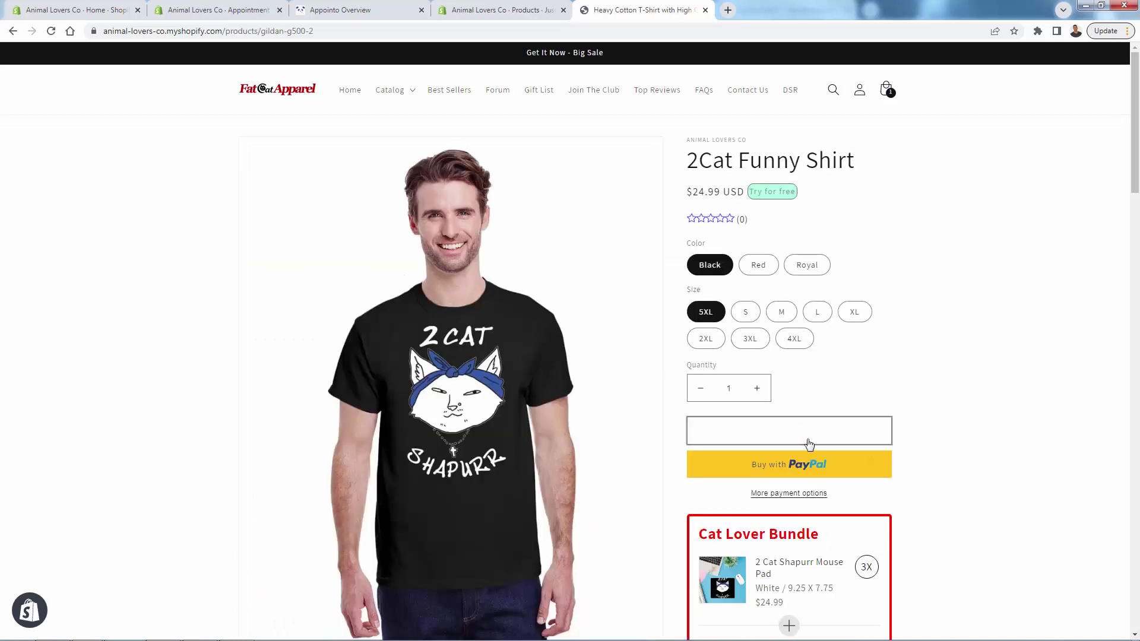
{"action": "left_click", "coordinate": [764, 253]}
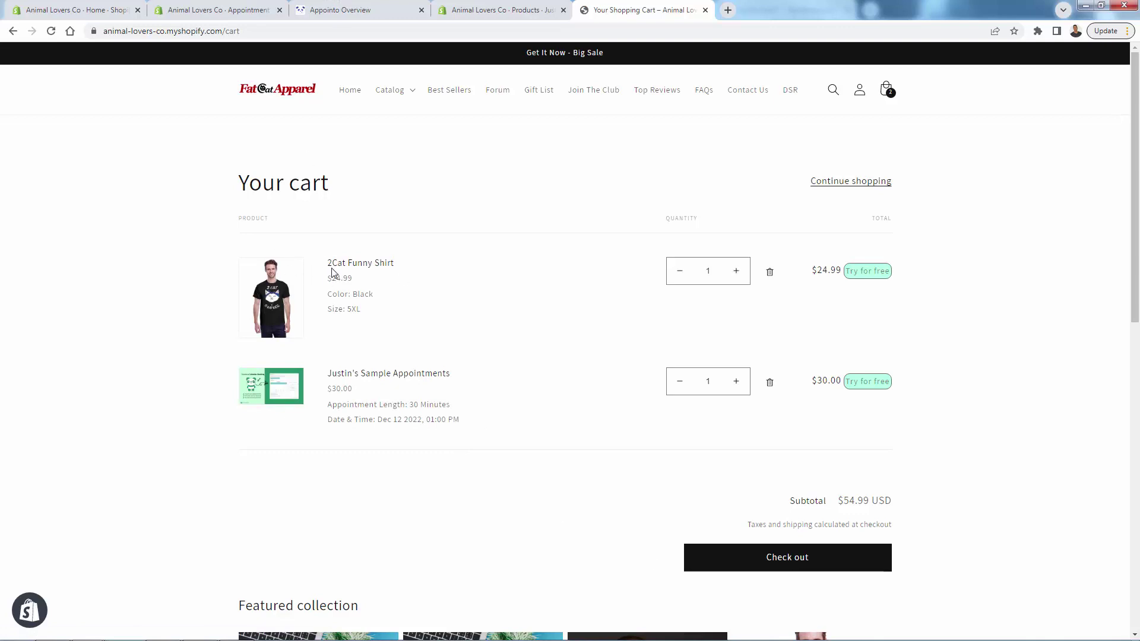
{"action": "left_click", "coordinate": [337, 5]}
{"action": "left_click", "coordinate": [228, 7]}
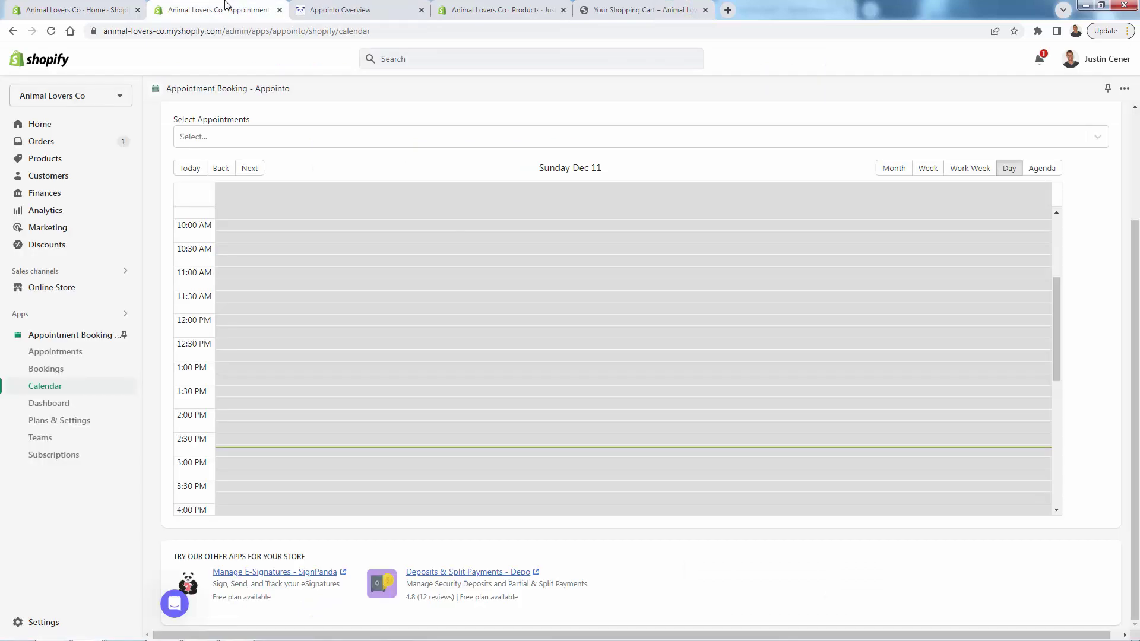
{"action": "left_click", "coordinate": [71, 353]}
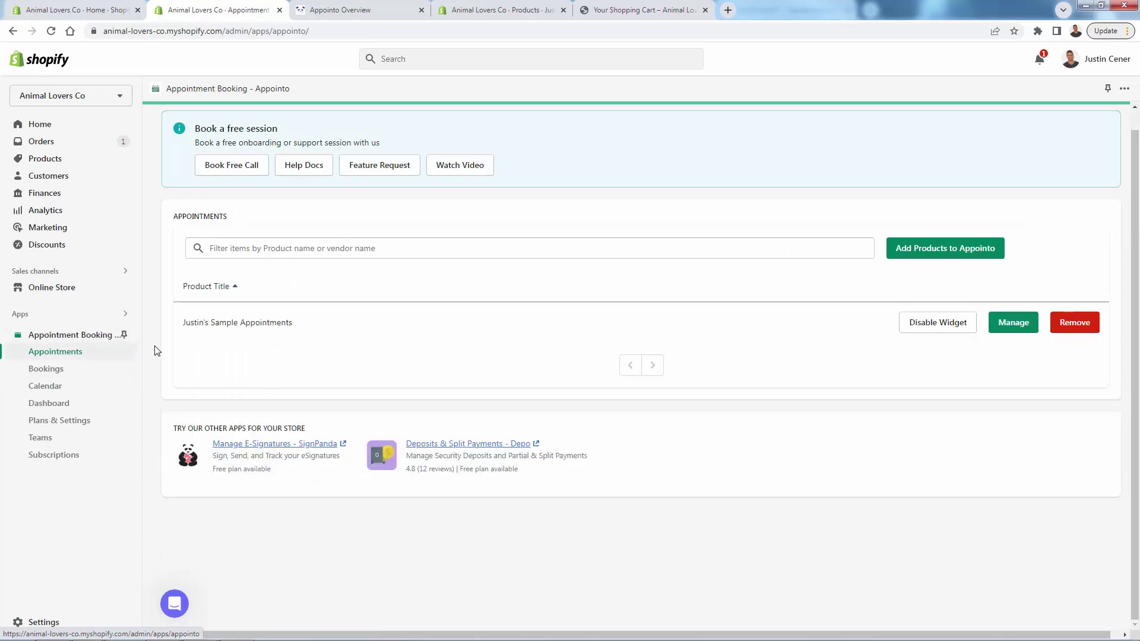
Step: Check that Appointo's Bookings list is still empty, then return to the Your Shopping Cart tab
{"action": "left_click", "coordinate": [88, 371]}
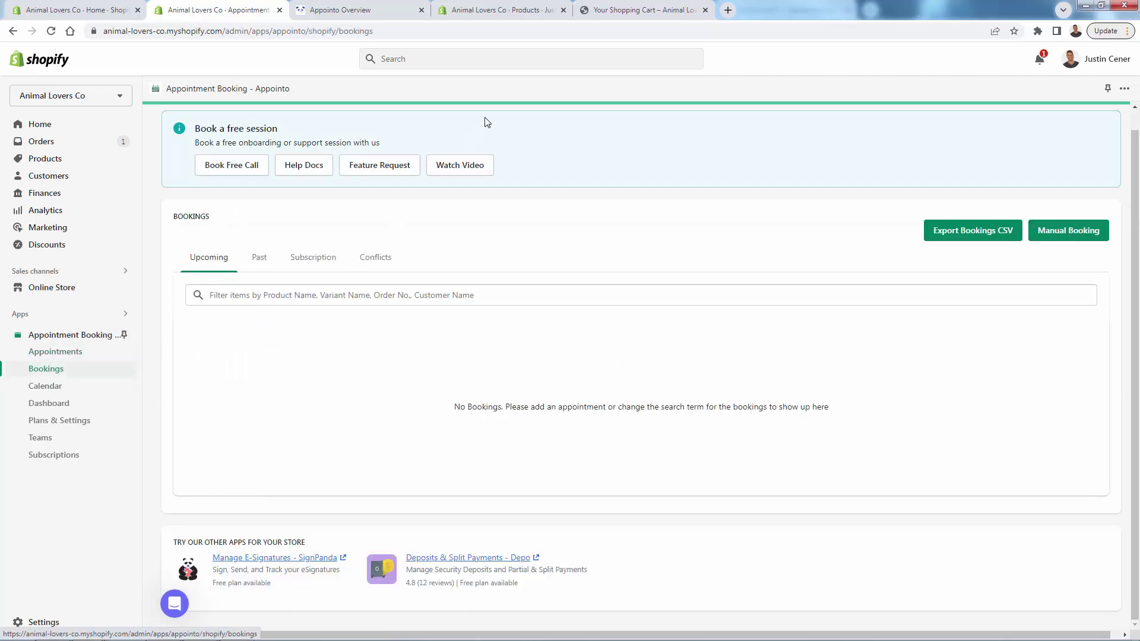
{"action": "left_click", "coordinate": [613, 8]}
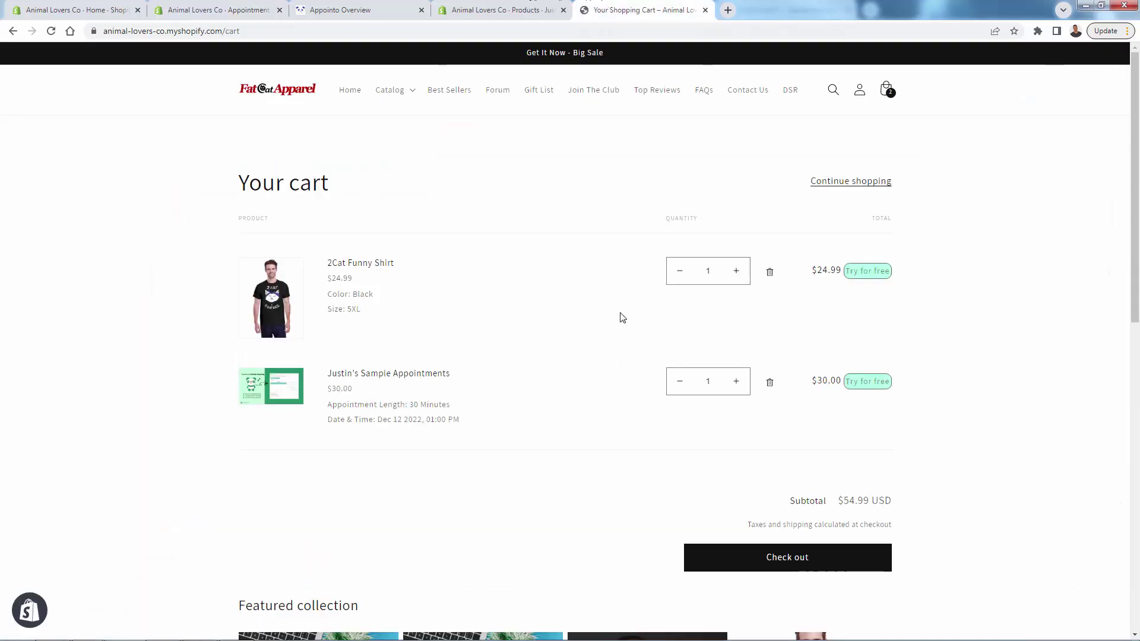